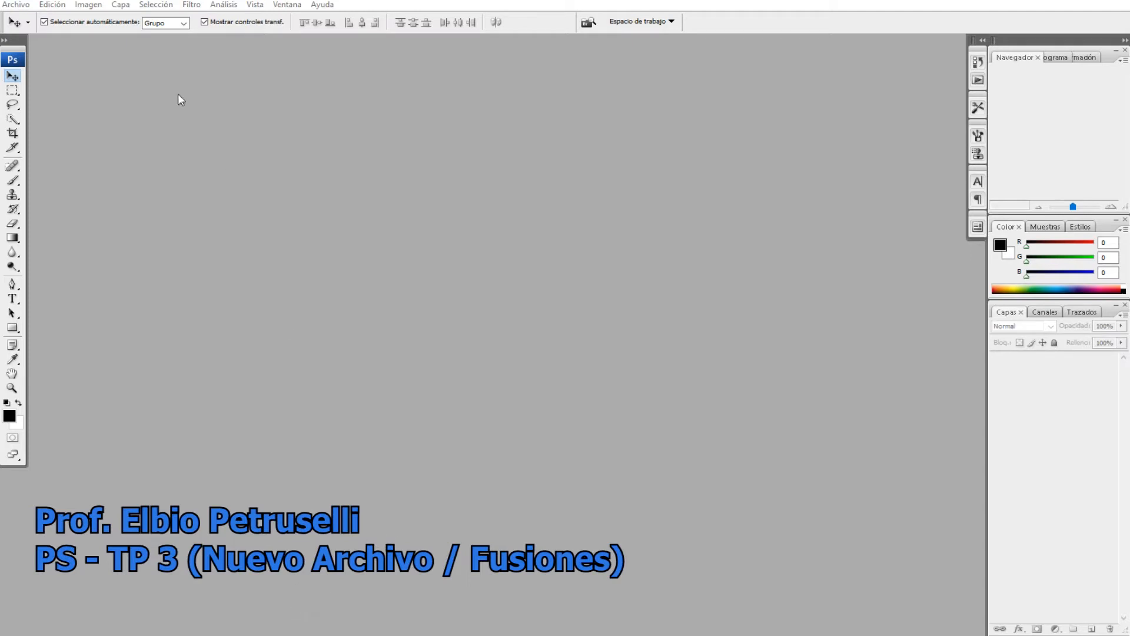
Create a new document using the Papel internacional preset at A4 size, 300 pixels/inch, RGB colour and a white background
click(23, 6)
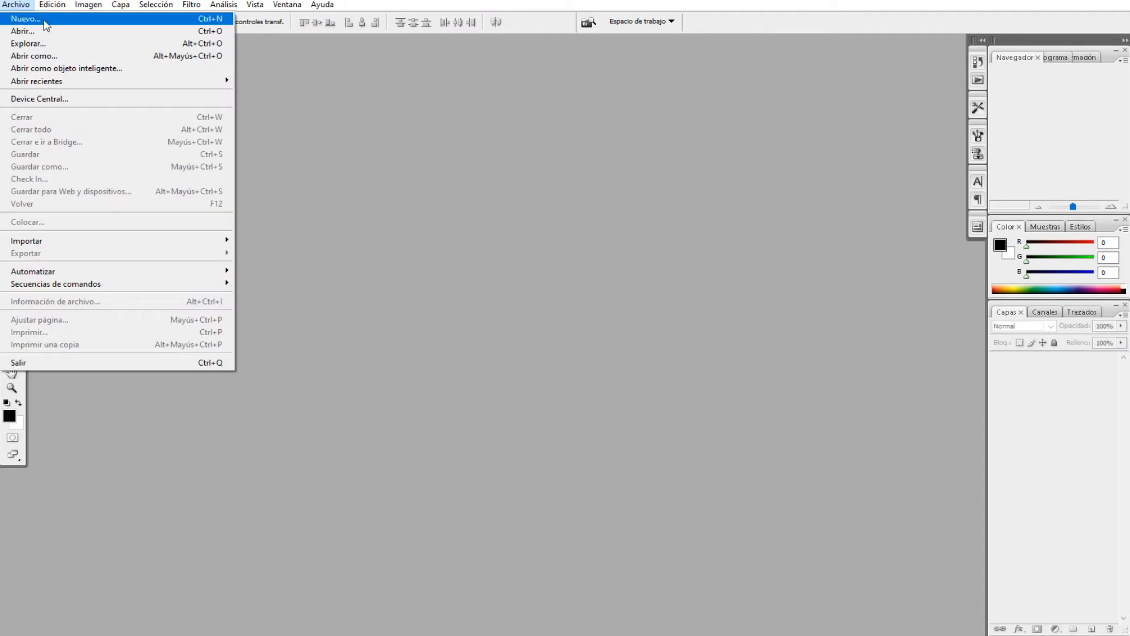
click(45, 19)
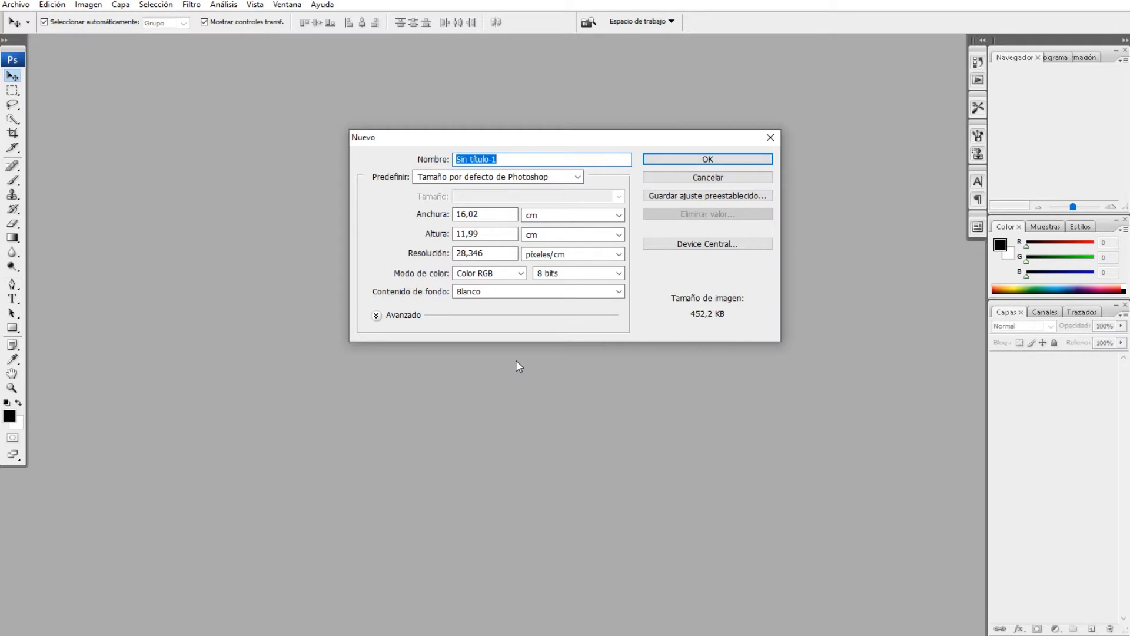
click(487, 176)
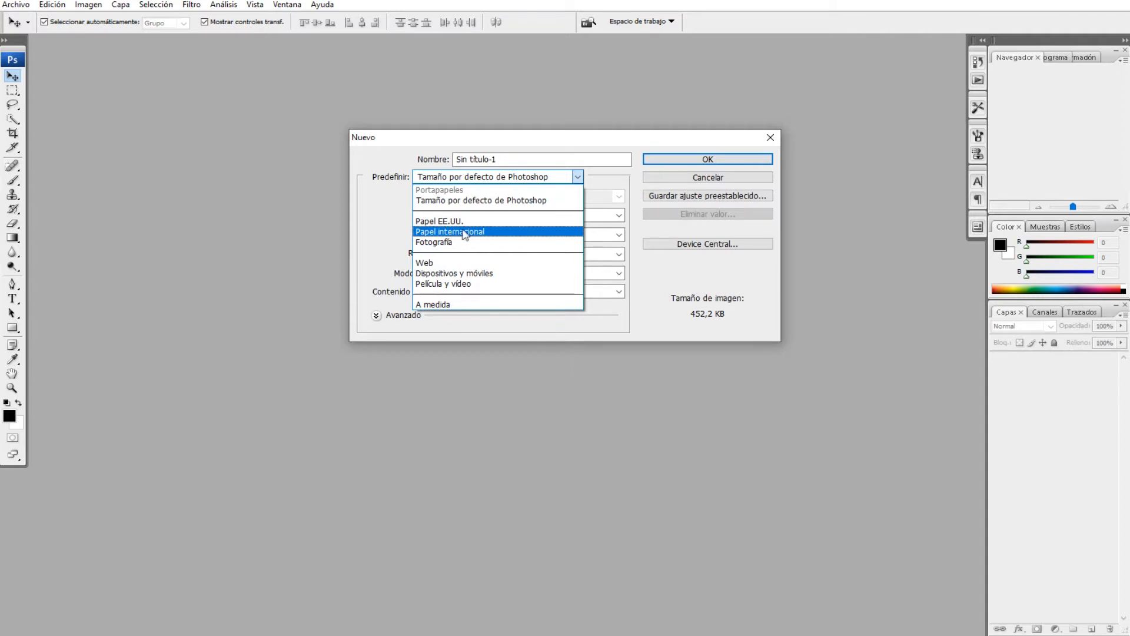
click(392, 198)
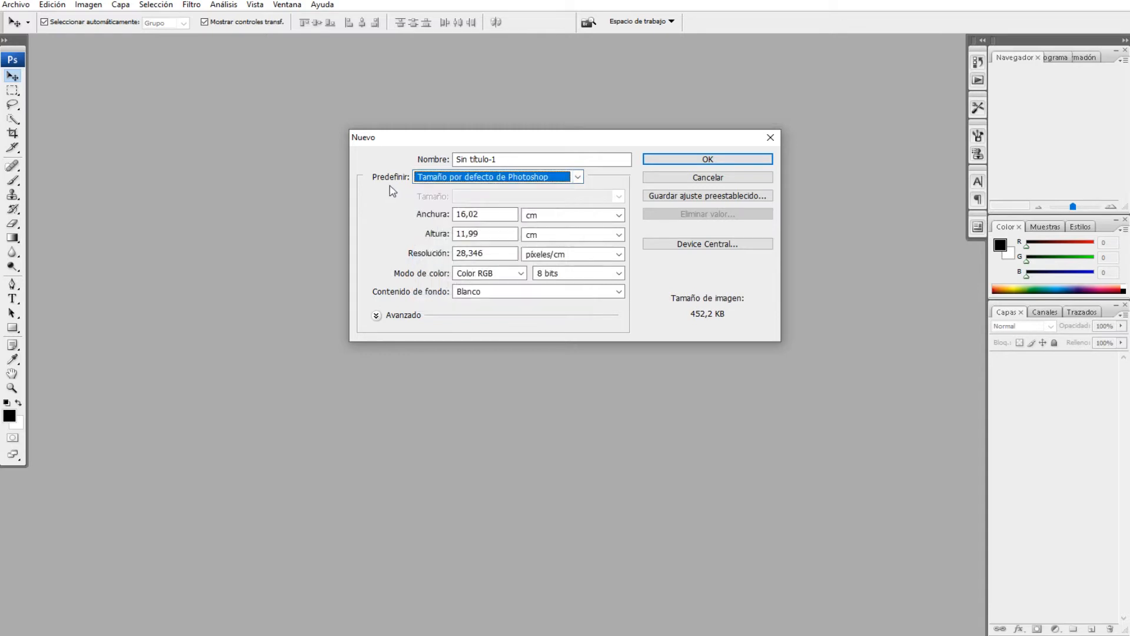
click(445, 178)
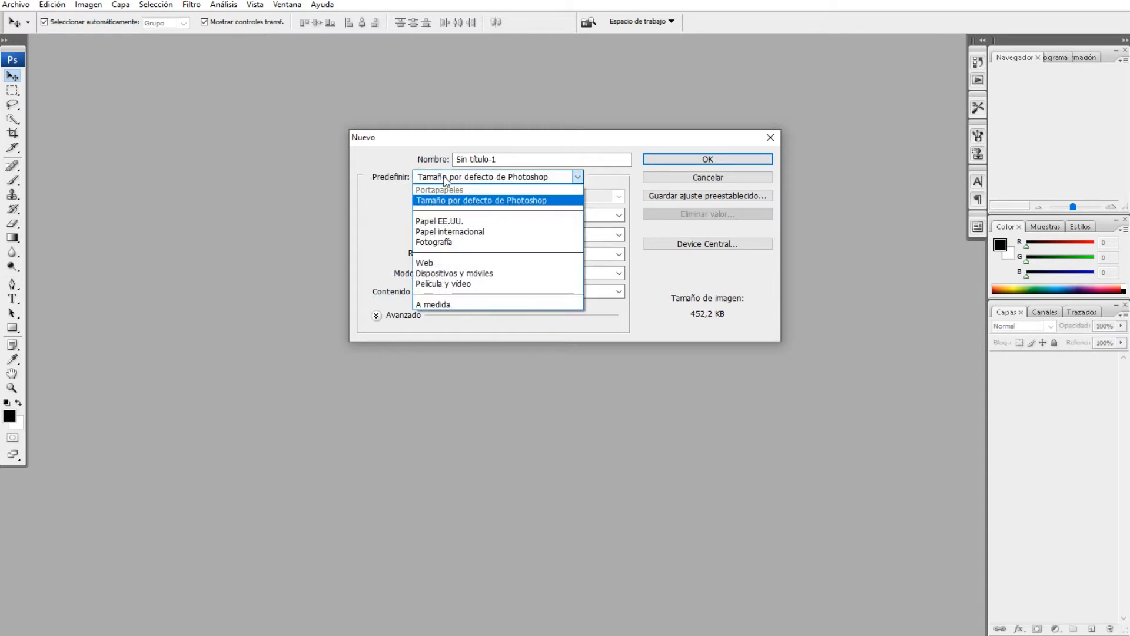
click(449, 232)
click(482, 200)
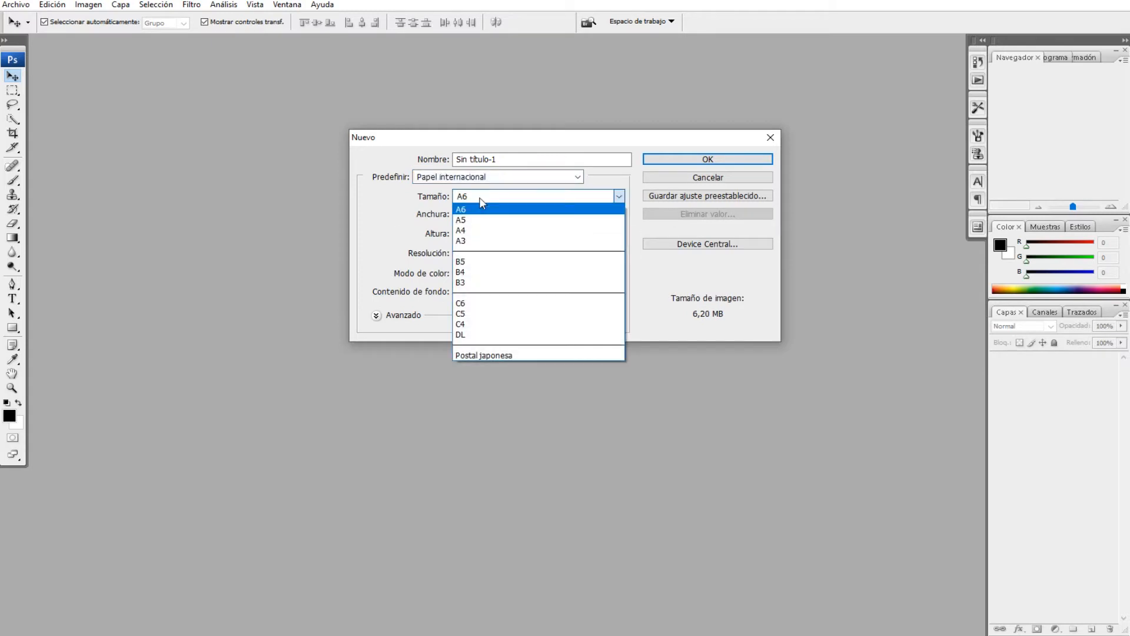
click(479, 231)
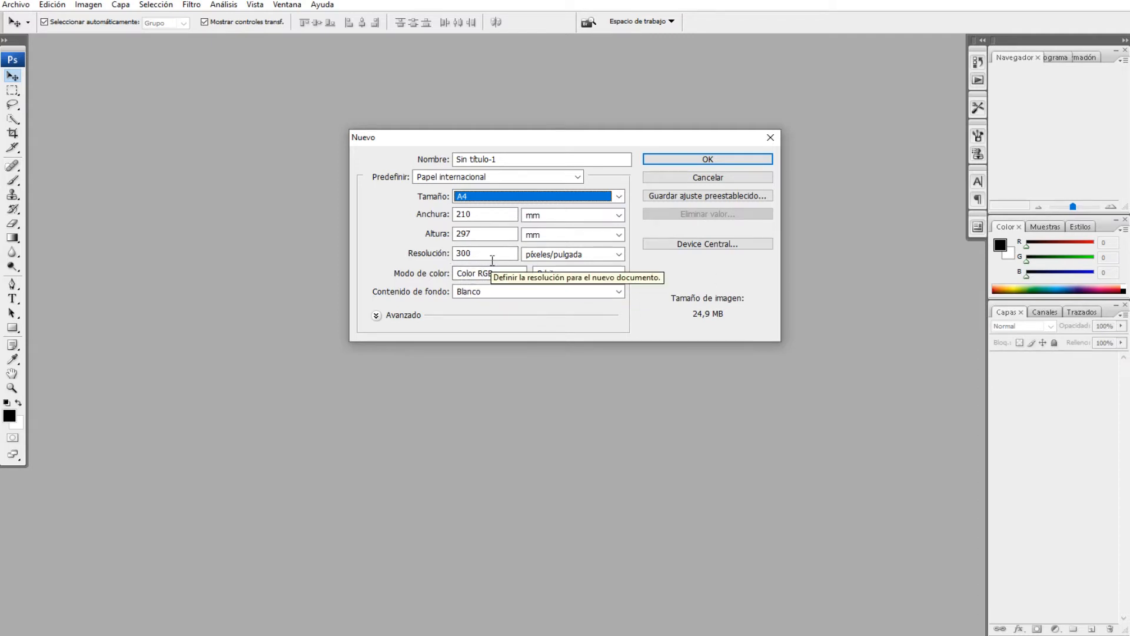
click(671, 164)
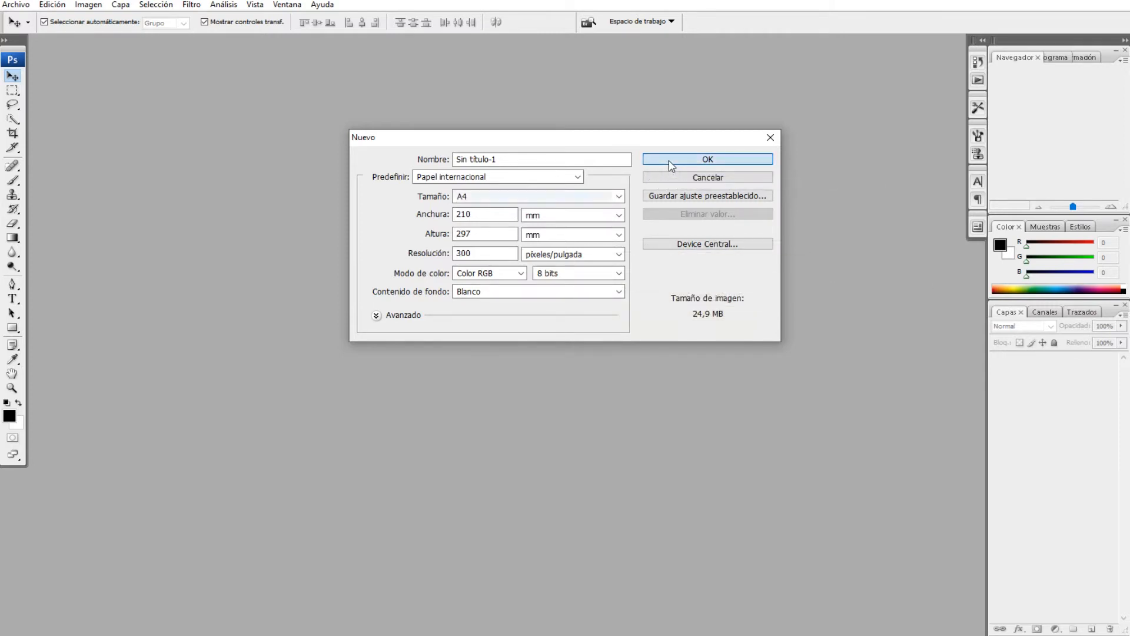
Enlarge the new A4 document's window around the page and place it near the toolbox
drag(327, 451, 514, 543)
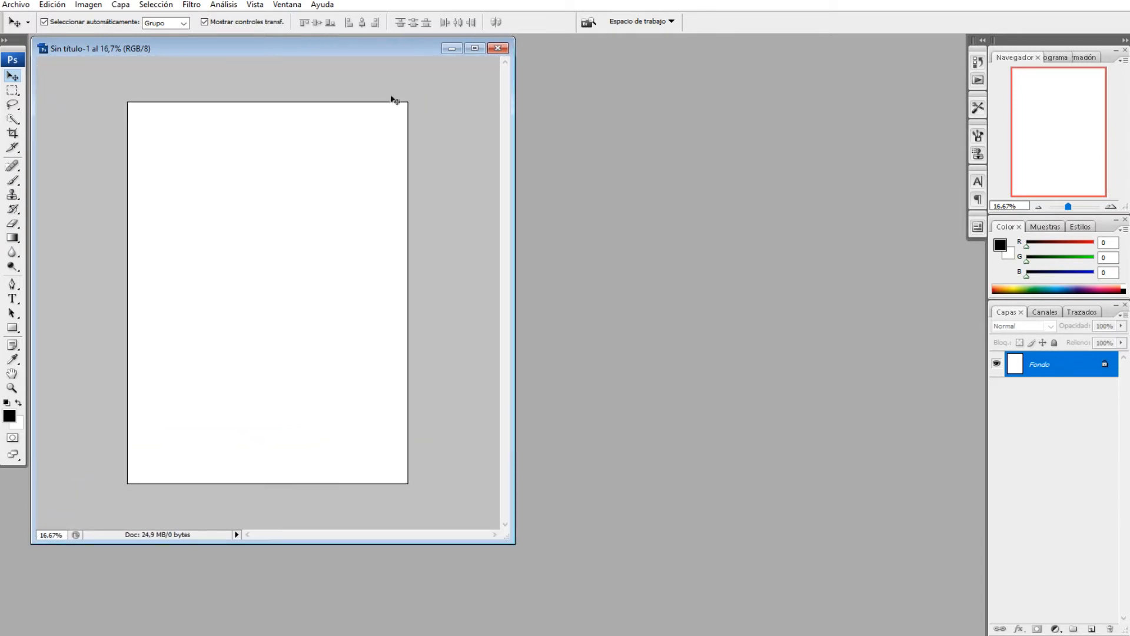
drag(342, 47, 402, 52)
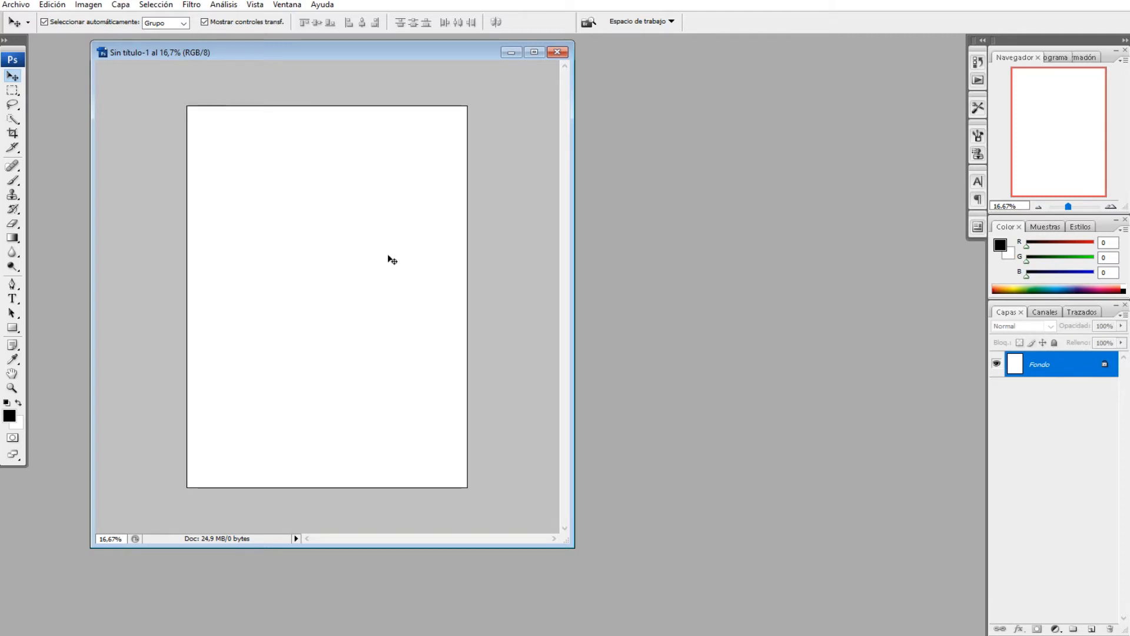
drag(375, 54, 330, 56)
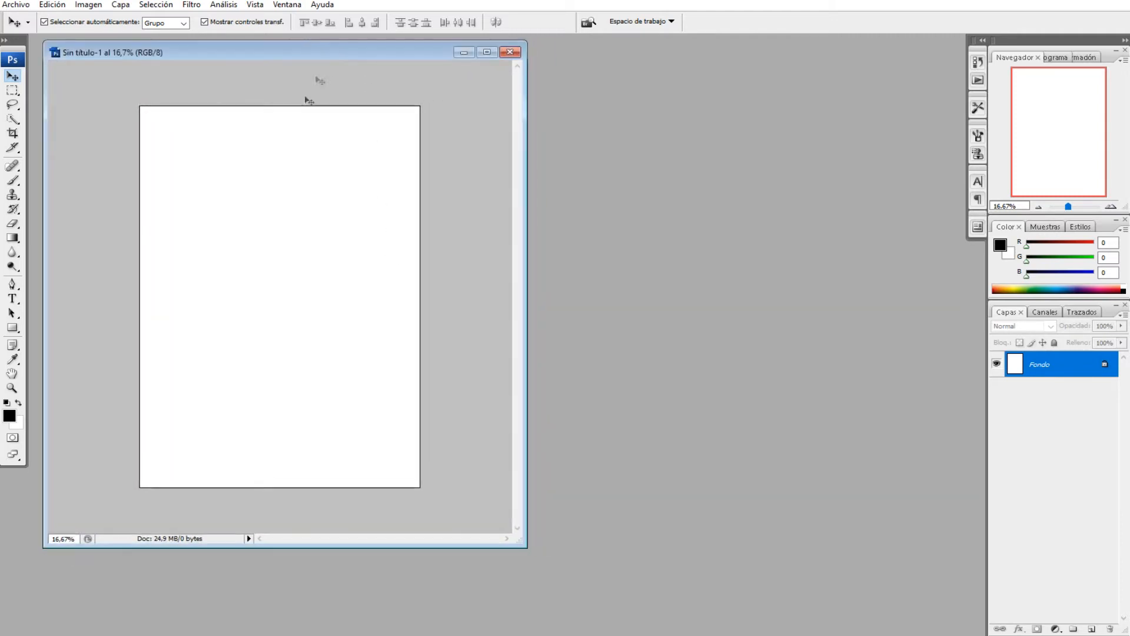
Create a second 210 × 297 mm document with the resolution set to 72 pixels/inch
click(18, 5)
click(23, 30)
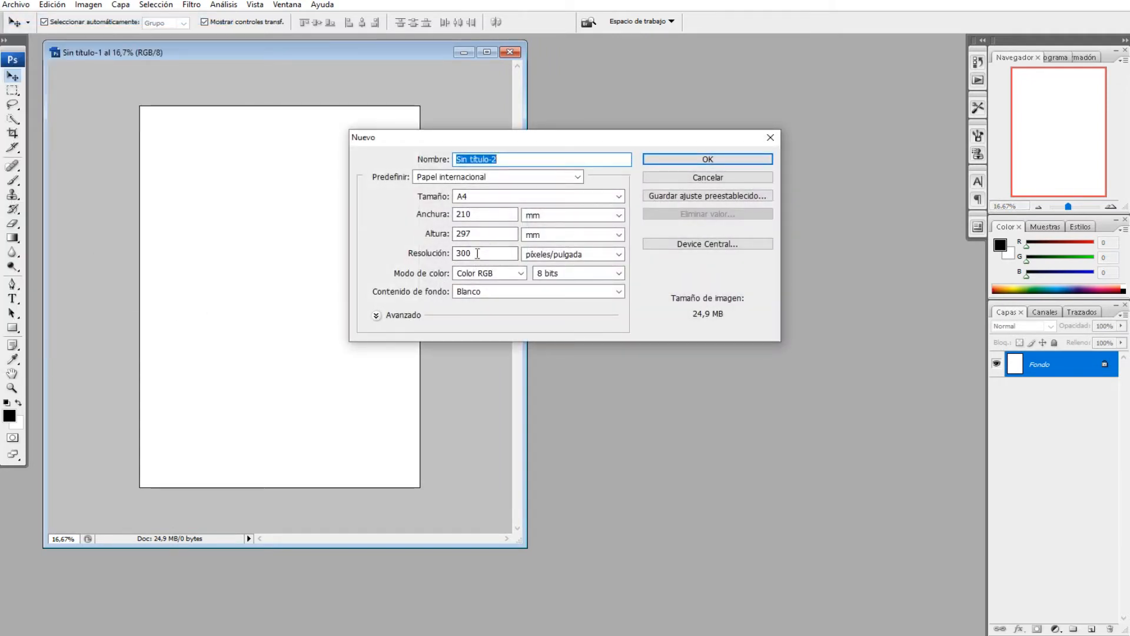
drag(477, 254, 427, 257)
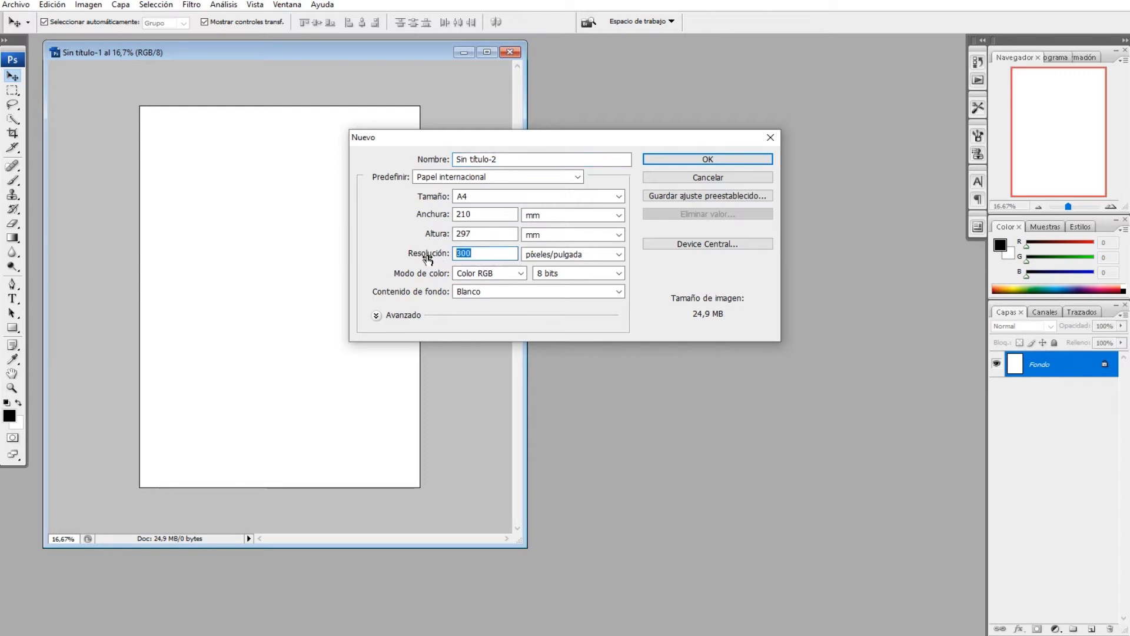
text(72)
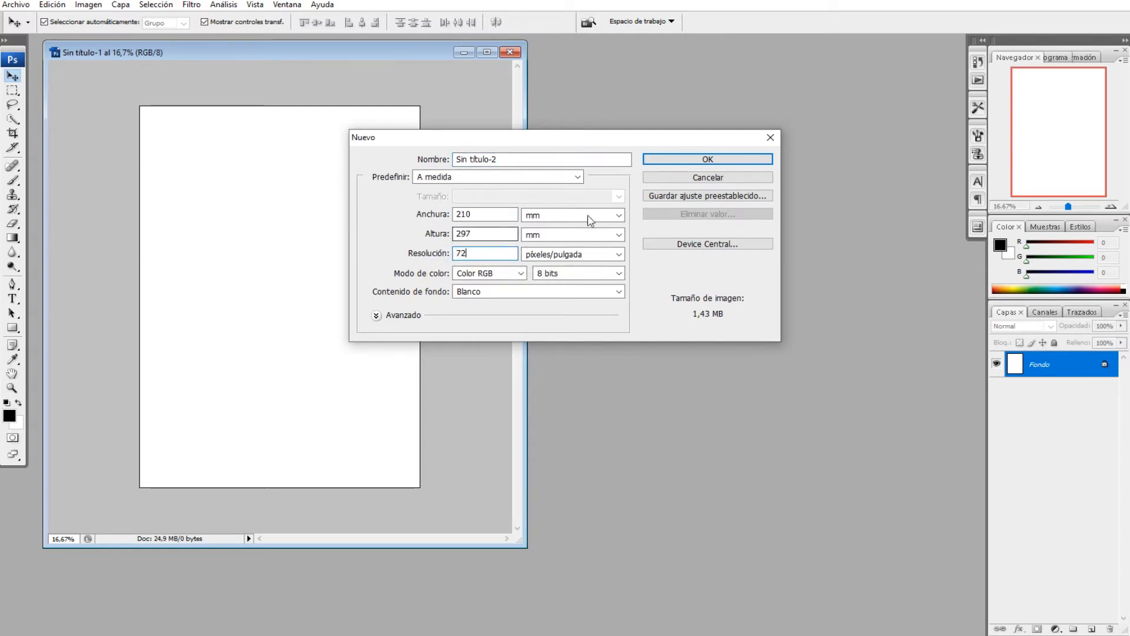
click(686, 160)
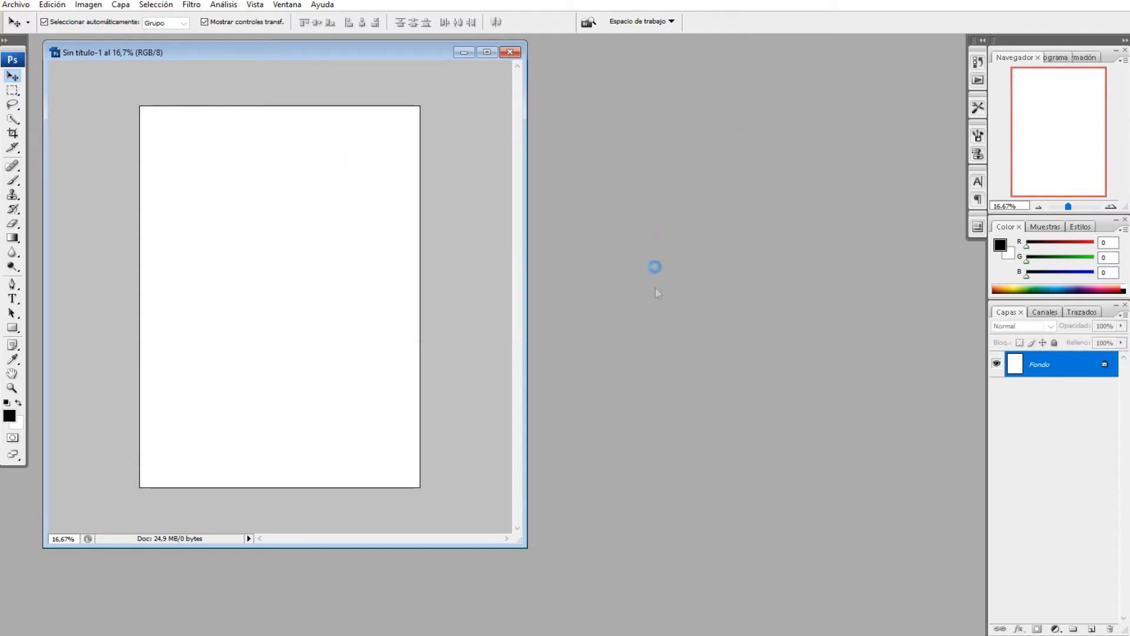
Place the 72 pixels/inch document's window beside the first document and set its zoom to 25%
drag(252, 57, 749, 55)
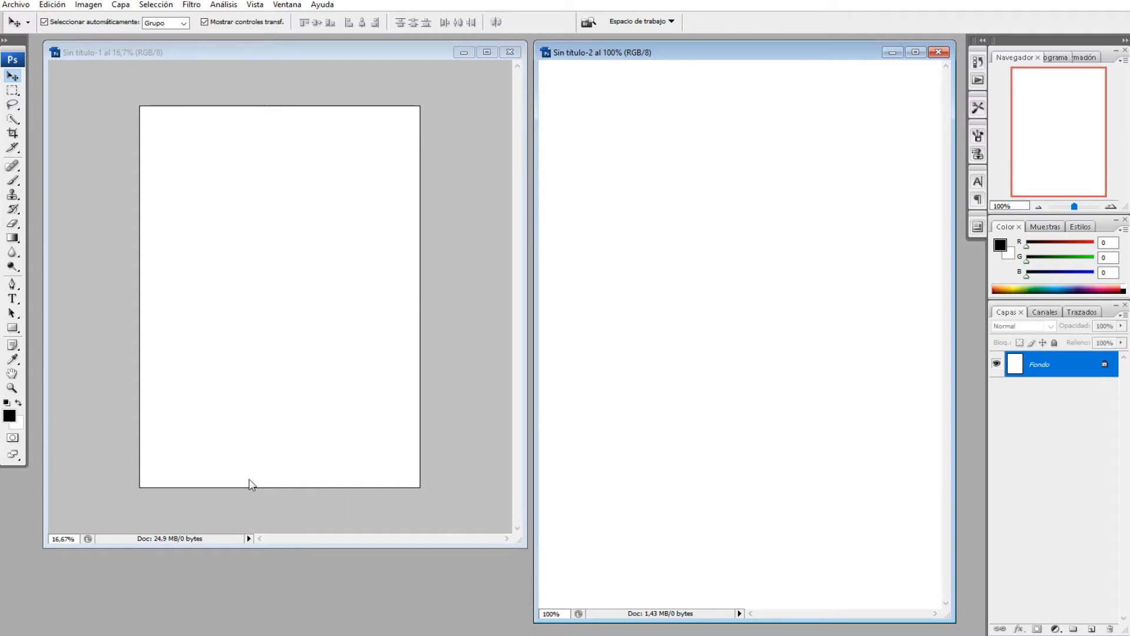
click(1037, 207)
drag(808, 53, 800, 47)
click(1038, 207)
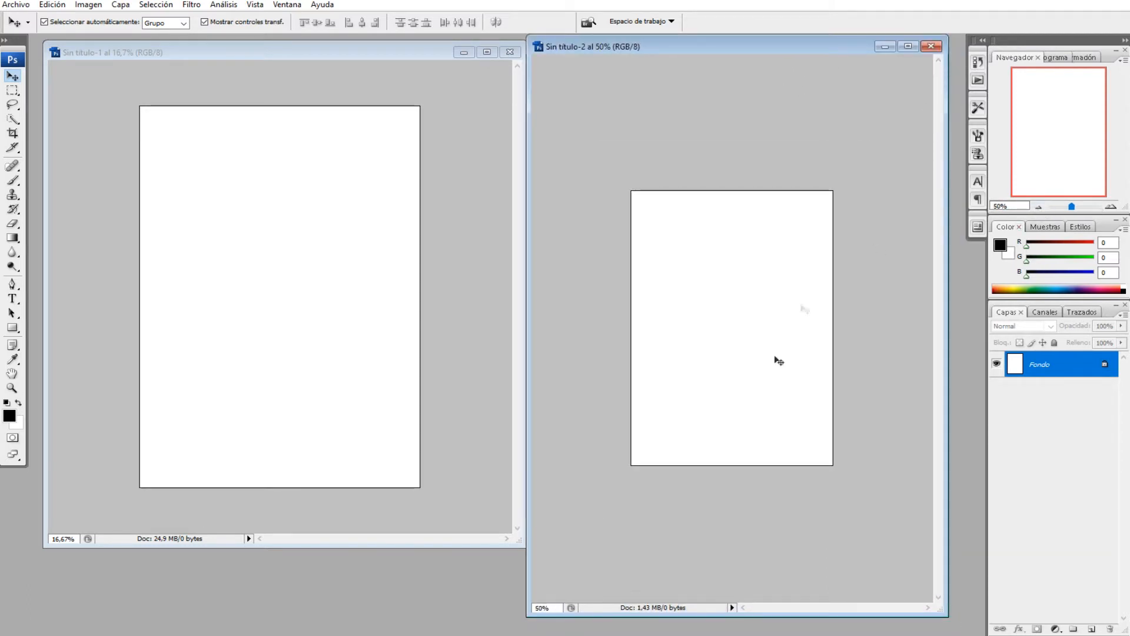
click(1038, 207)
click(1038, 208)
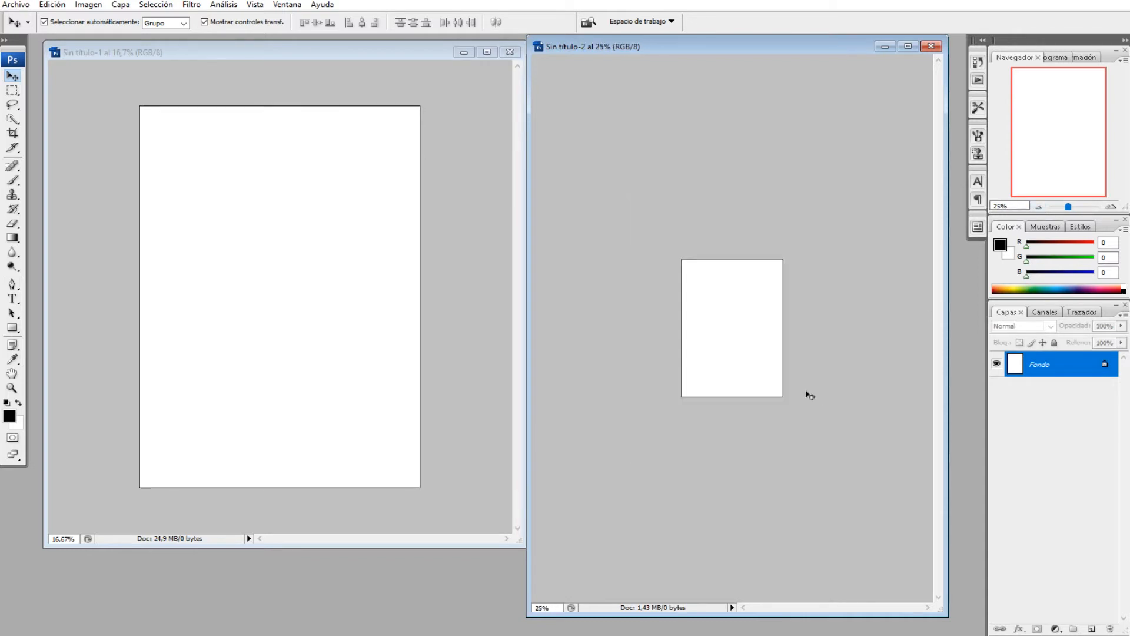
Set the 300 pixels/inch document's zoom to 25% and resize both windows so they sit side by side
click(255, 405)
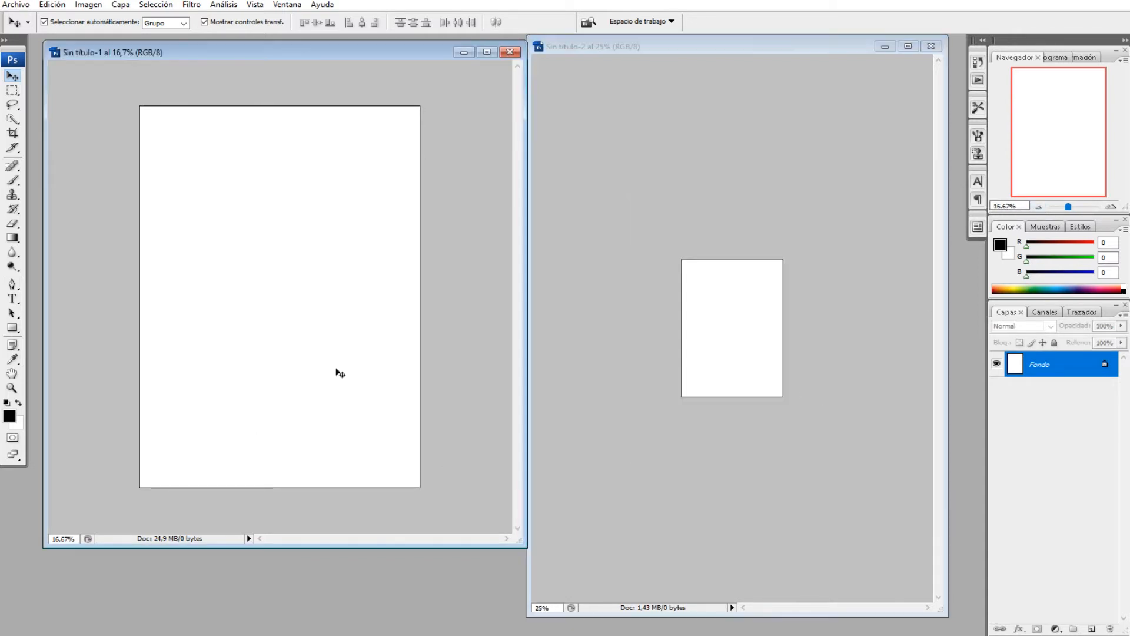
click(1111, 207)
drag(529, 546, 588, 613)
drag(520, 547, 572, 624)
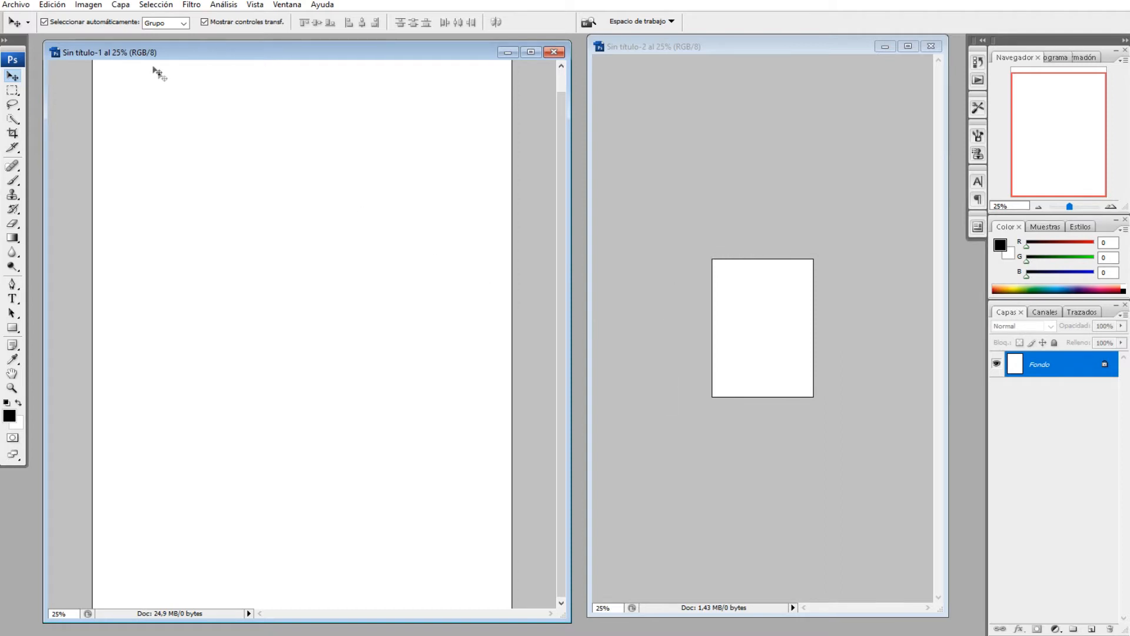
Compare the pixel dimensions, document size and resolution of both documents in Image Size, leaving each dialog without changes
click(101, 7)
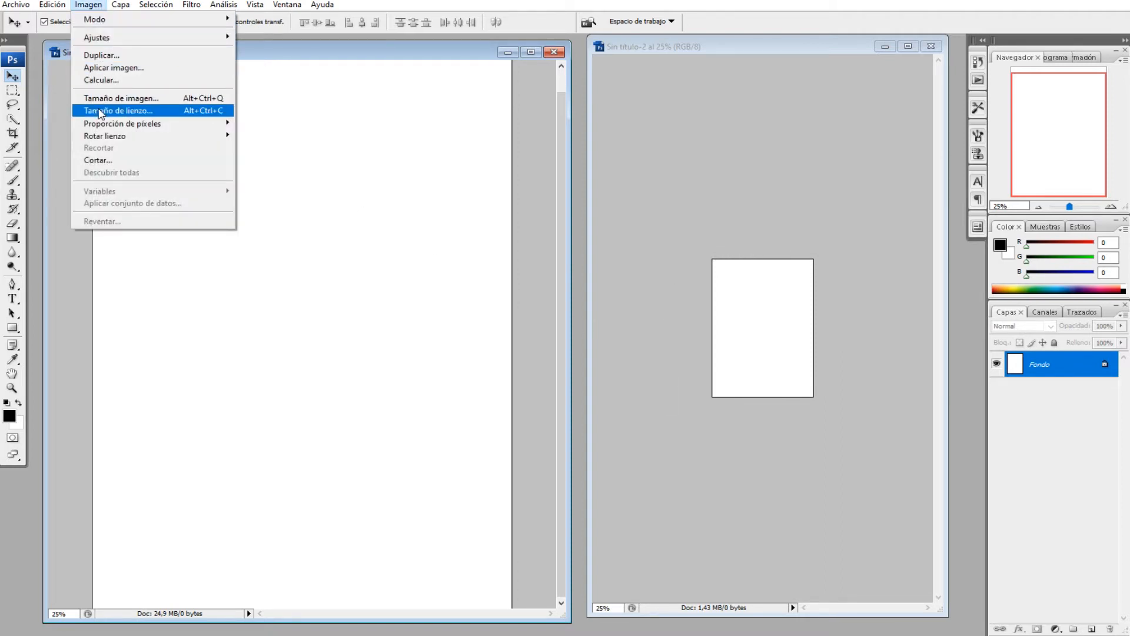
click(124, 98)
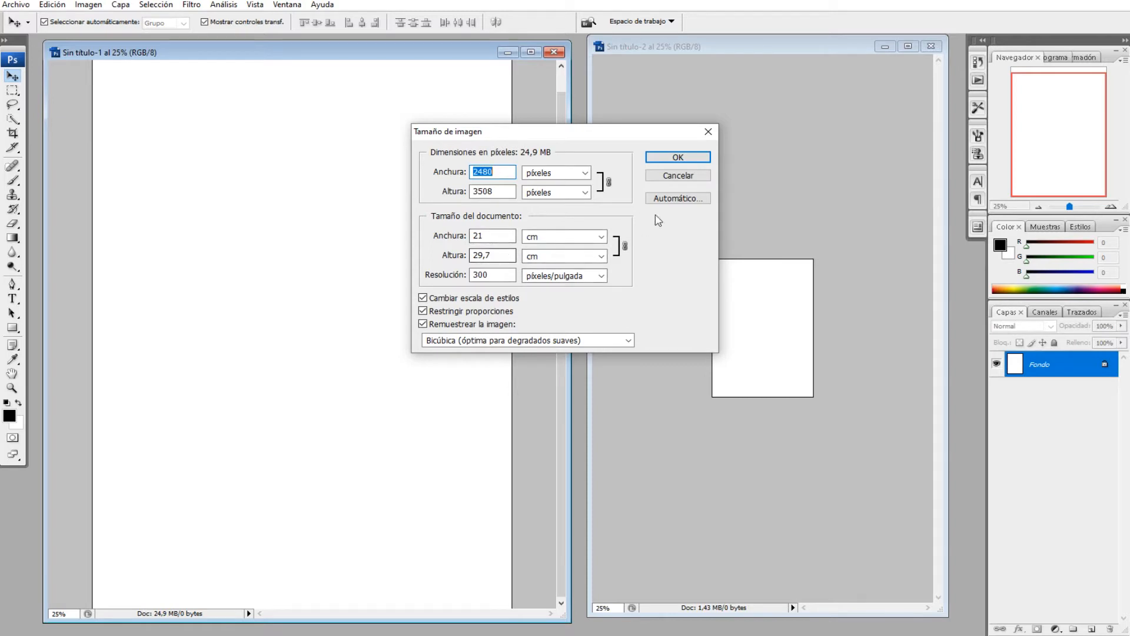
click(682, 178)
click(699, 110)
click(88, 4)
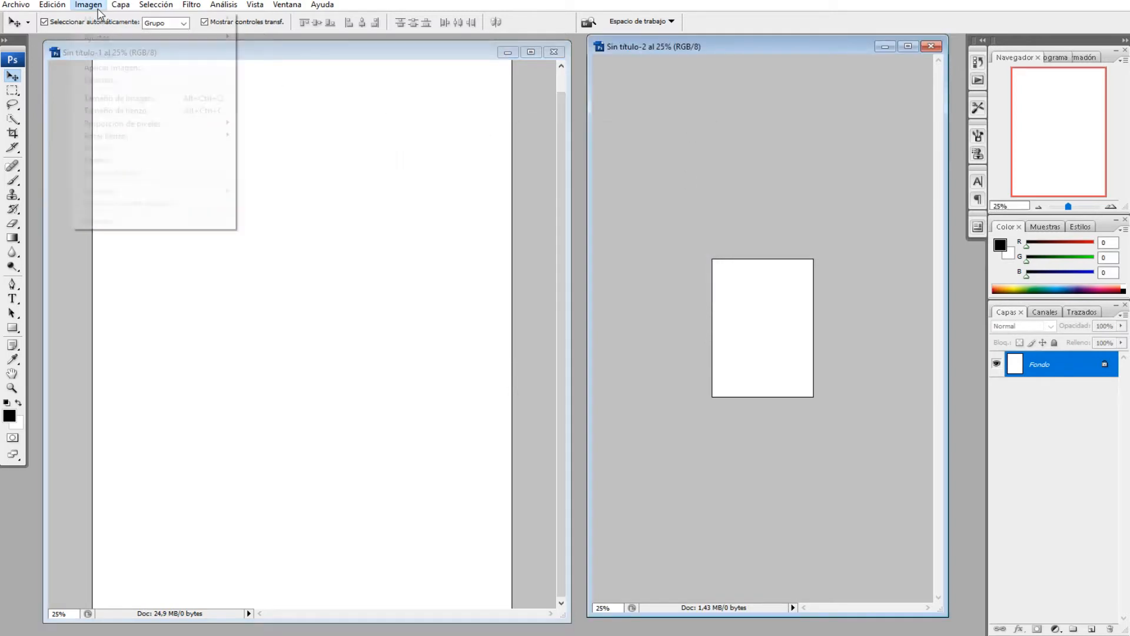
click(110, 102)
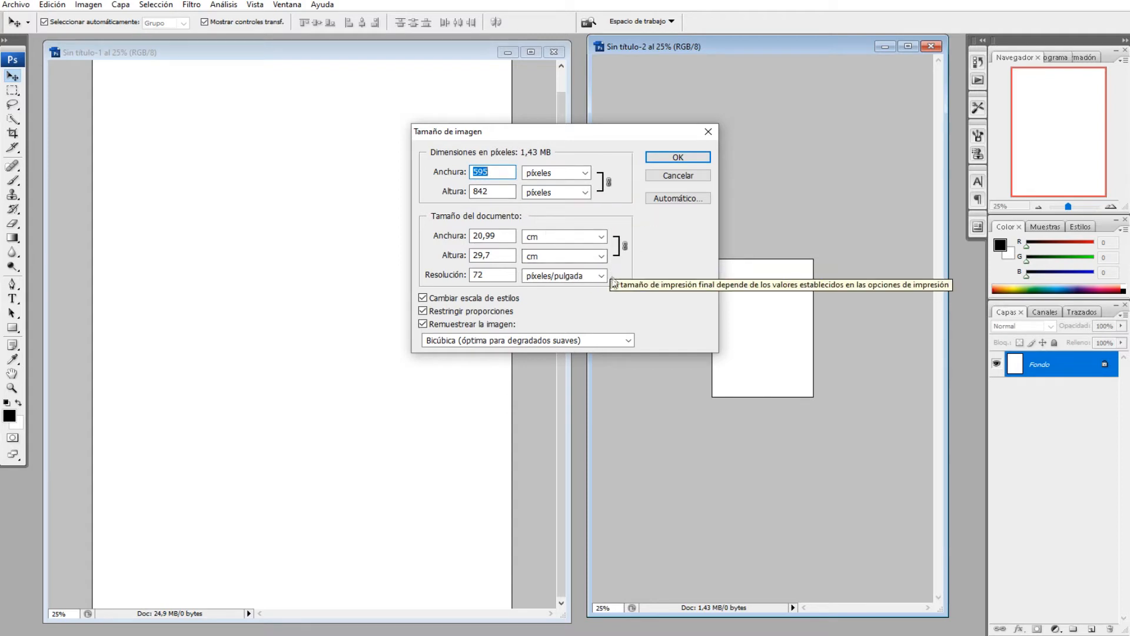
click(678, 176)
click(486, 273)
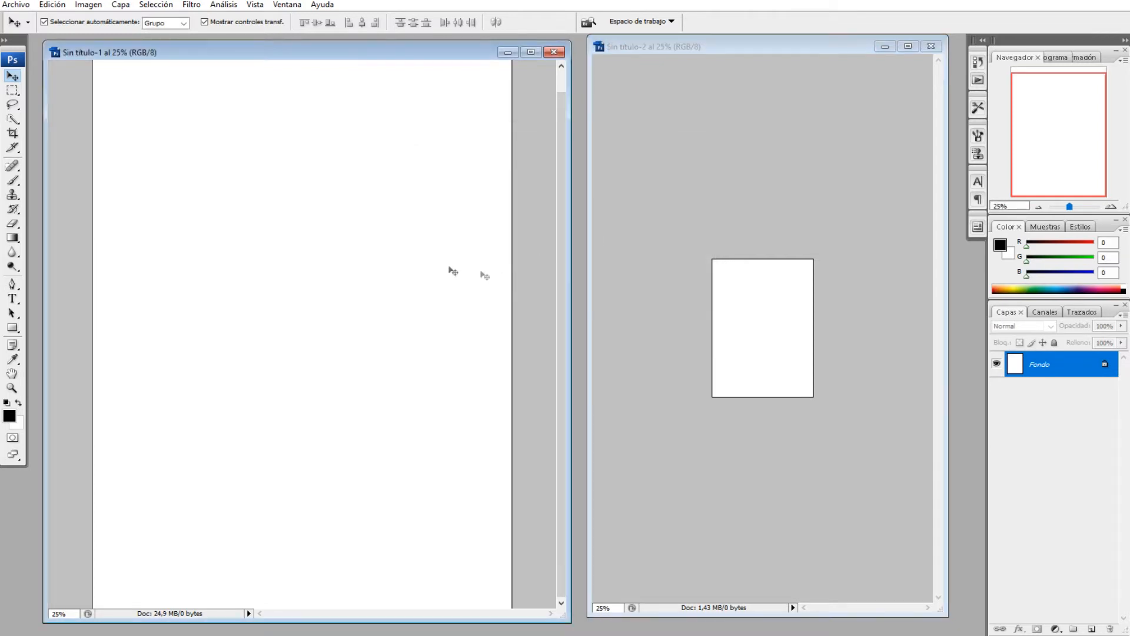
click(83, 6)
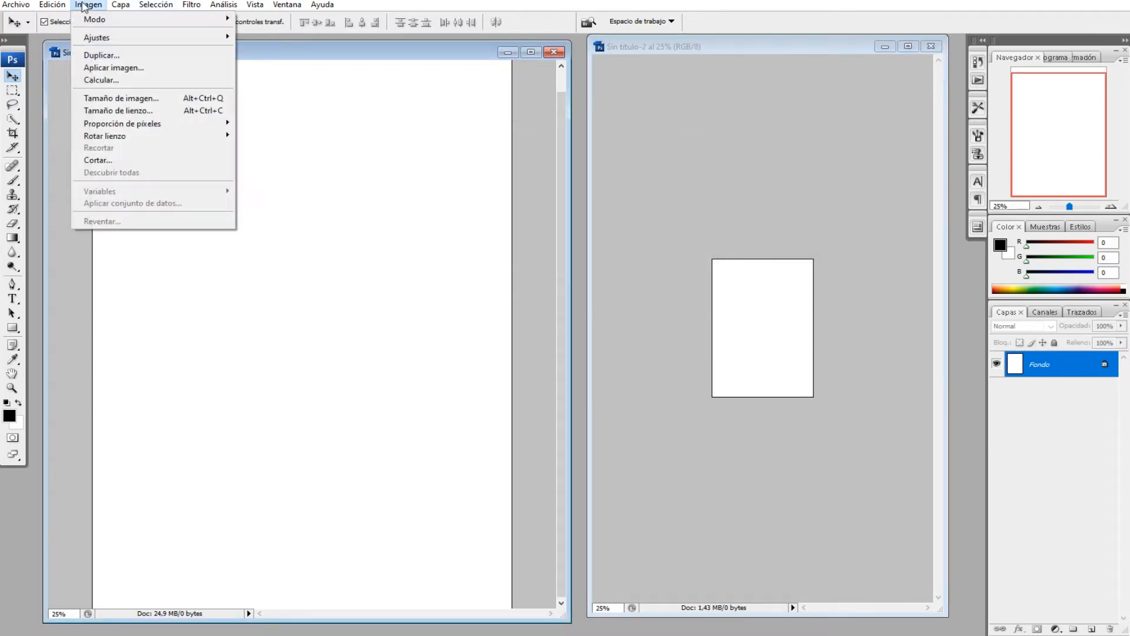
click(130, 98)
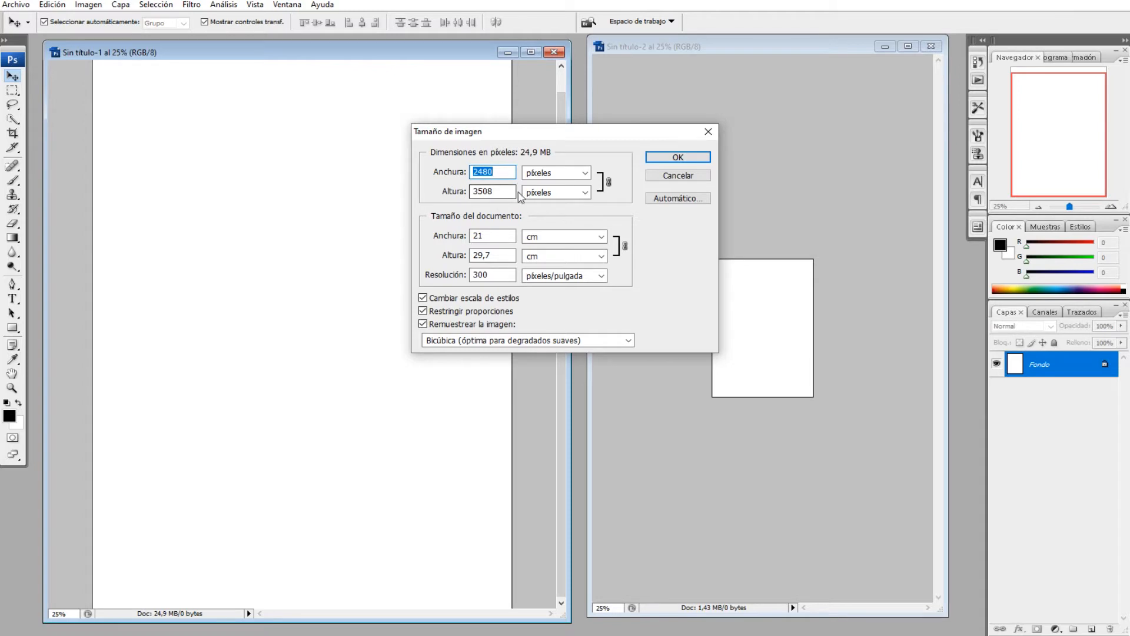
click(660, 176)
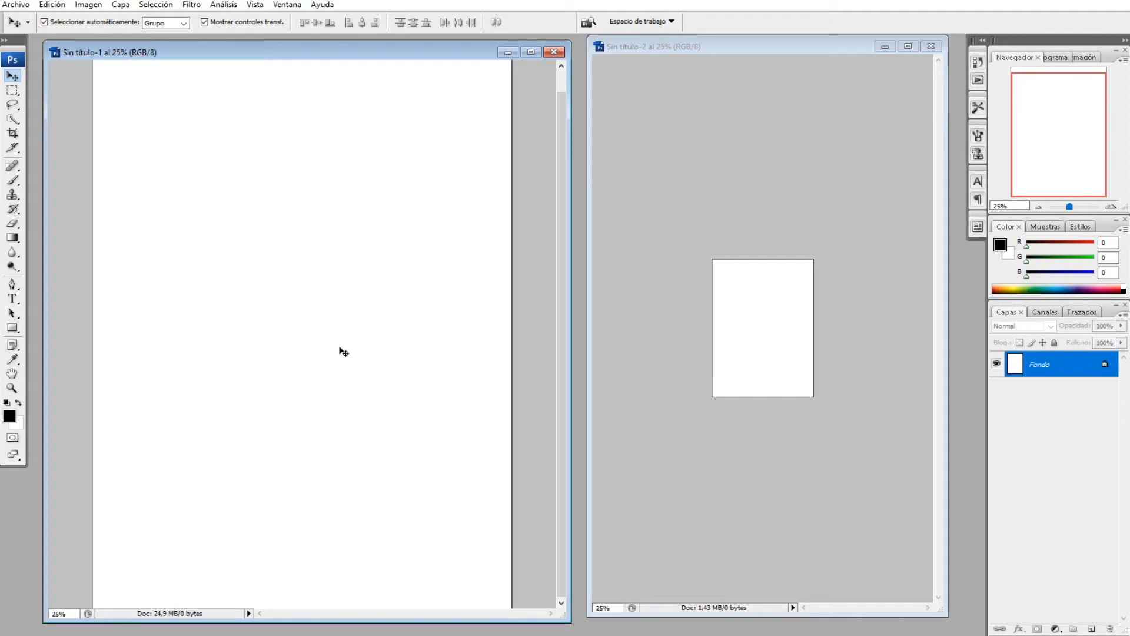
Rotate the 300 pixels/inch document's canvas to landscape with the 90° AC rotation
click(642, 344)
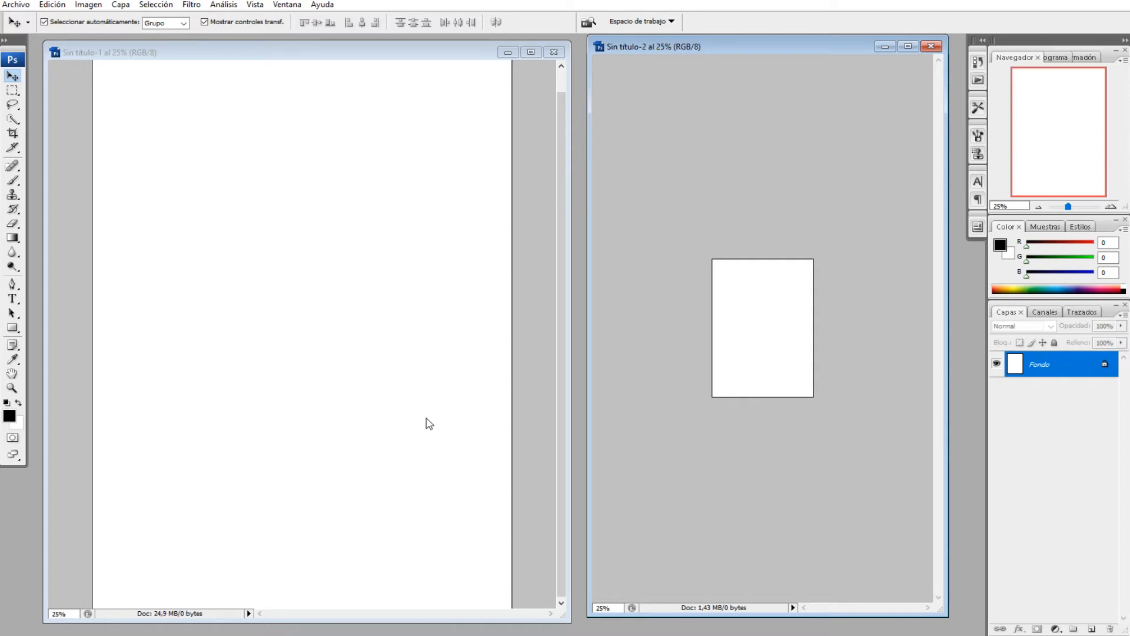
click(369, 312)
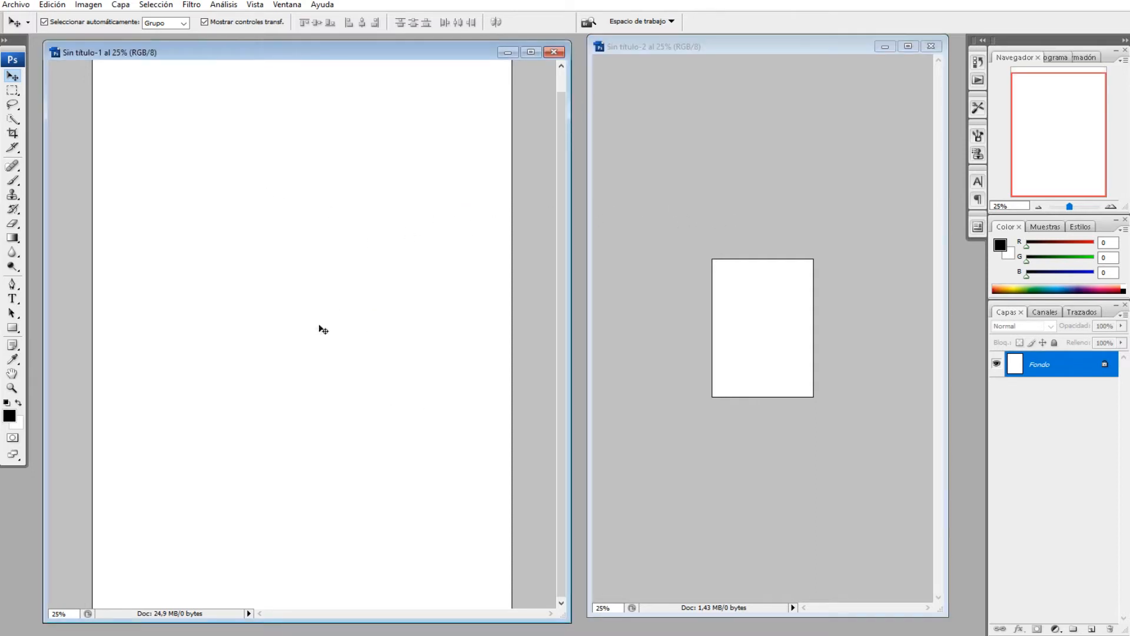
click(95, 6)
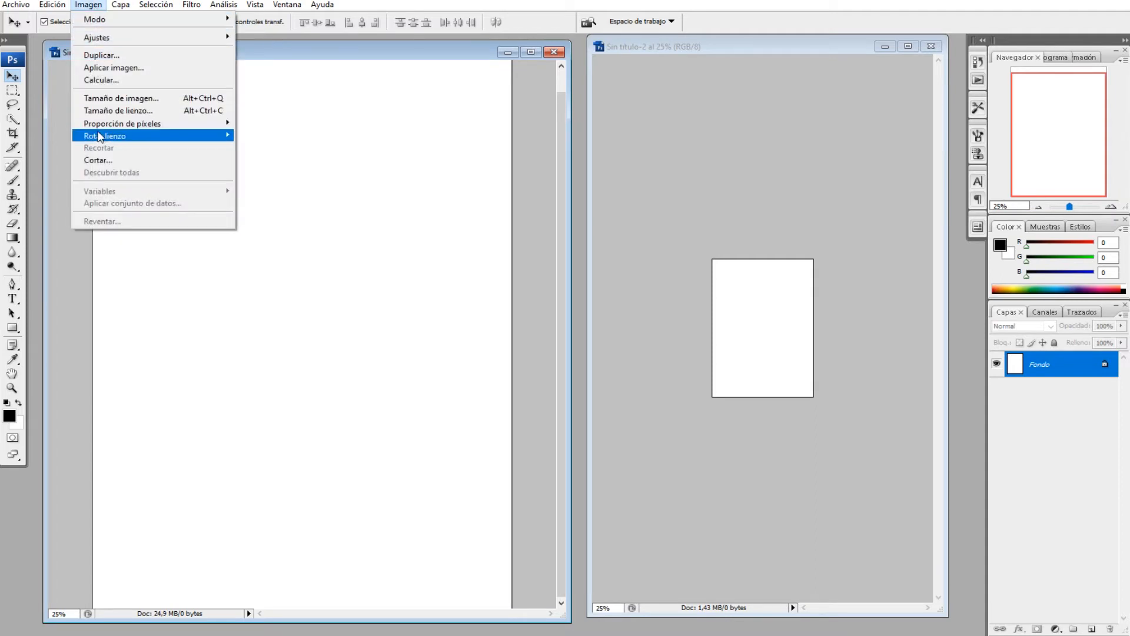
mouse_move(178, 135)
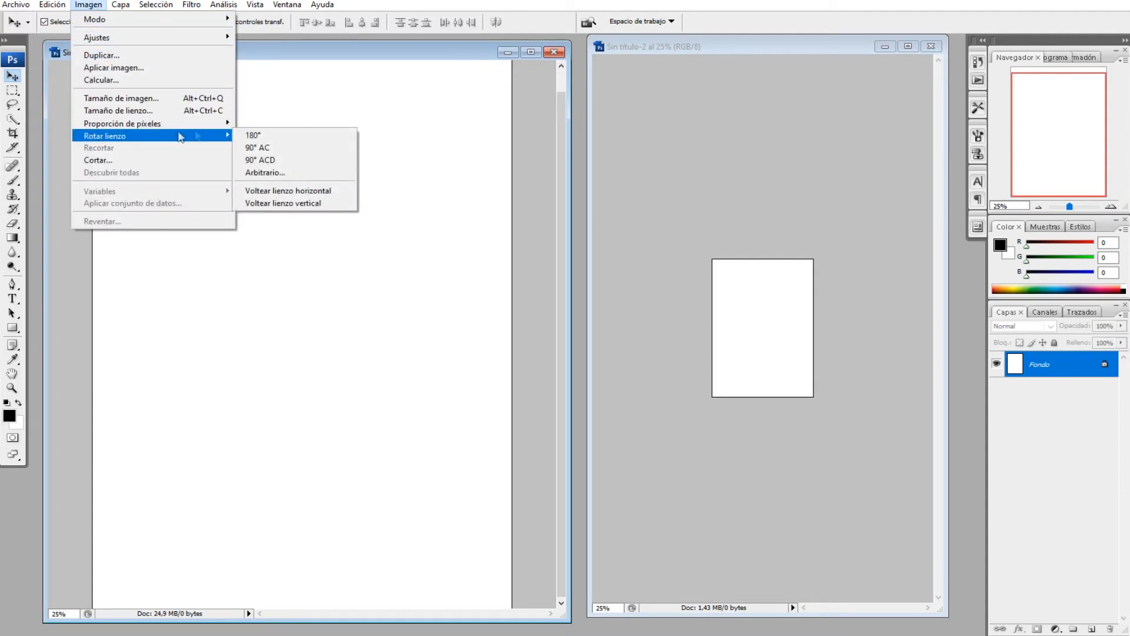
click(272, 149)
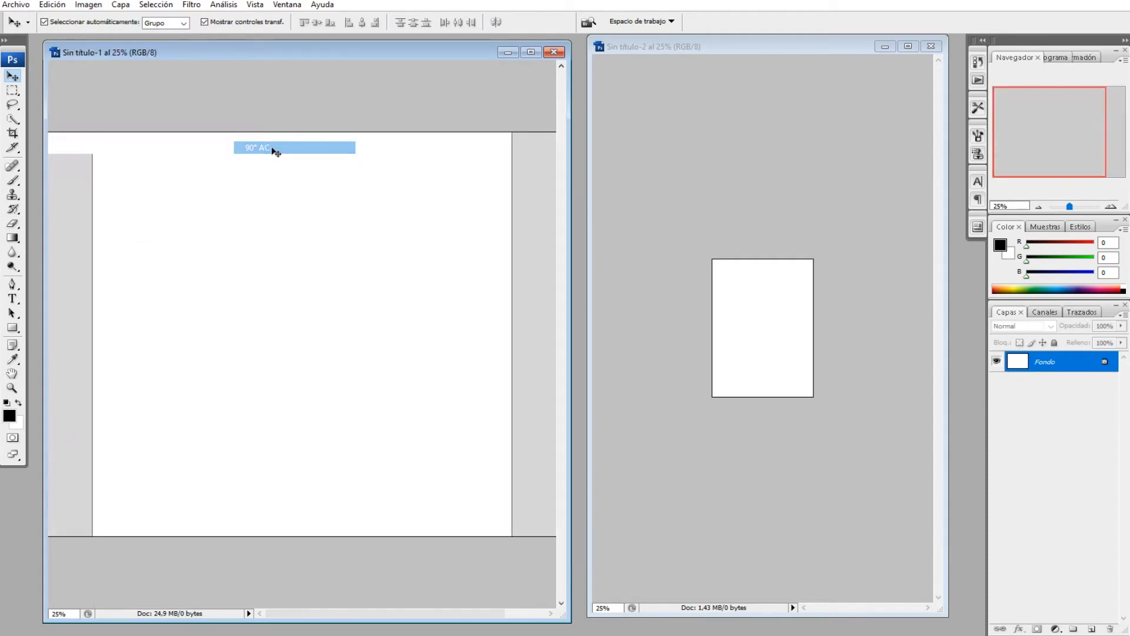
Apply the same 90° AC canvas rotation to the 72 pixels/inch document
click(653, 176)
click(88, 4)
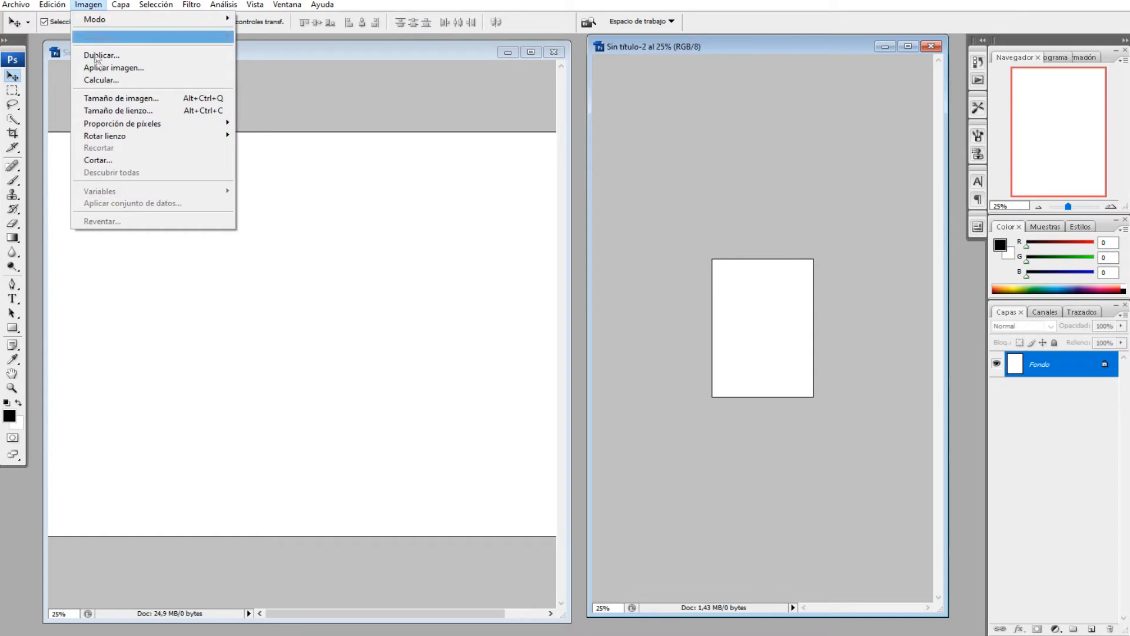
mouse_move(134, 137)
click(266, 148)
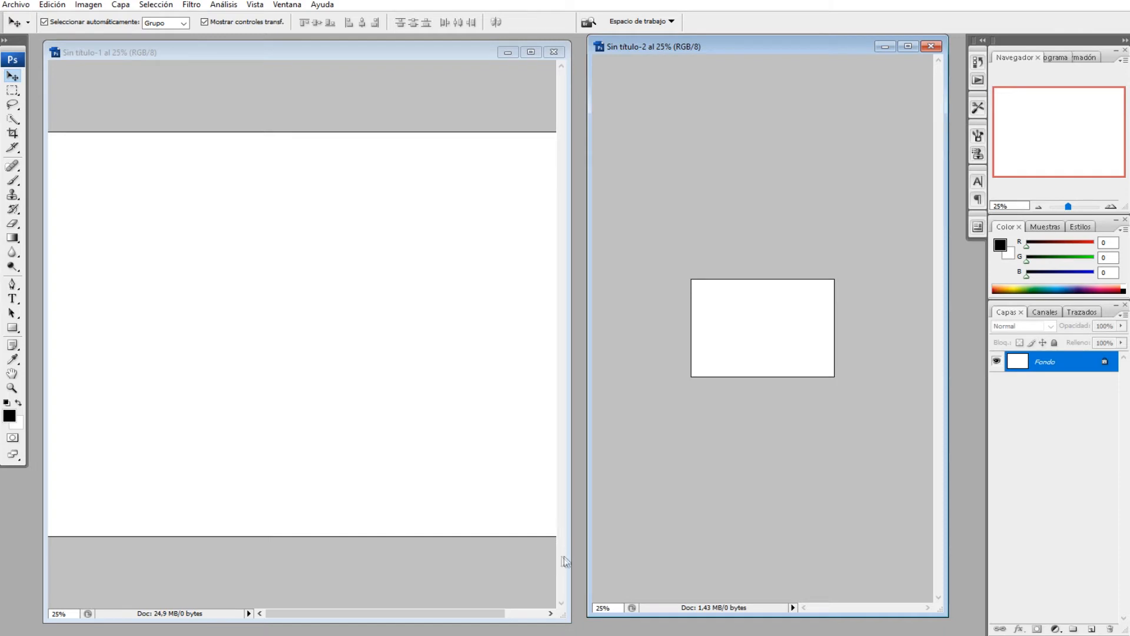
Widen the 300 pixels/inch document's window until the whole landscape page fits and bring that document to the front
drag(571, 553, 740, 544)
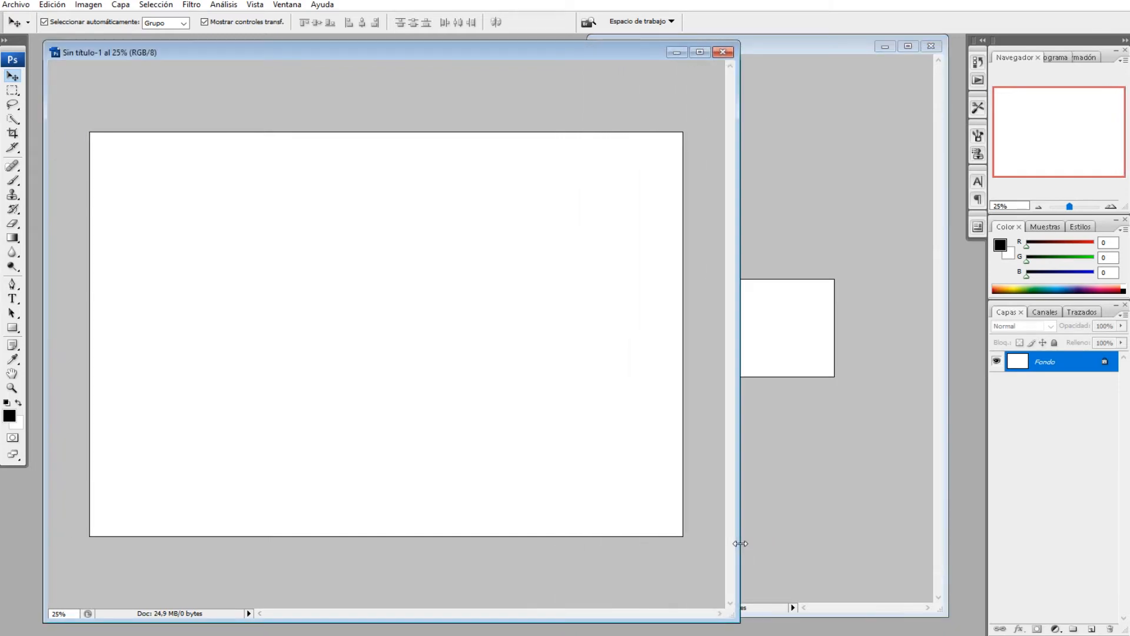
click(808, 273)
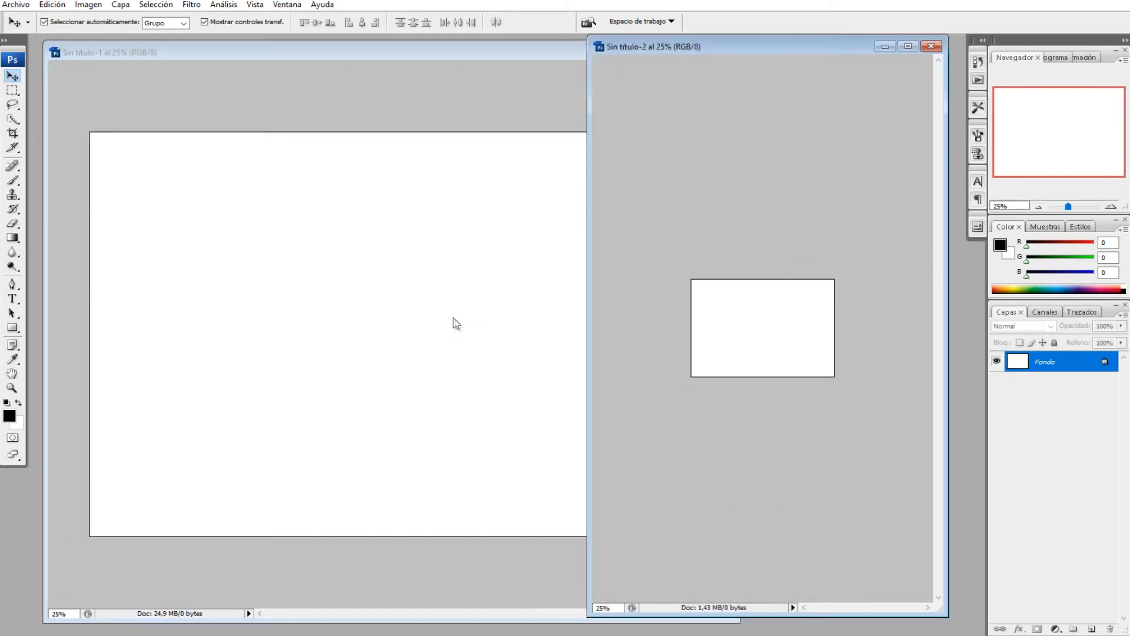
click(456, 321)
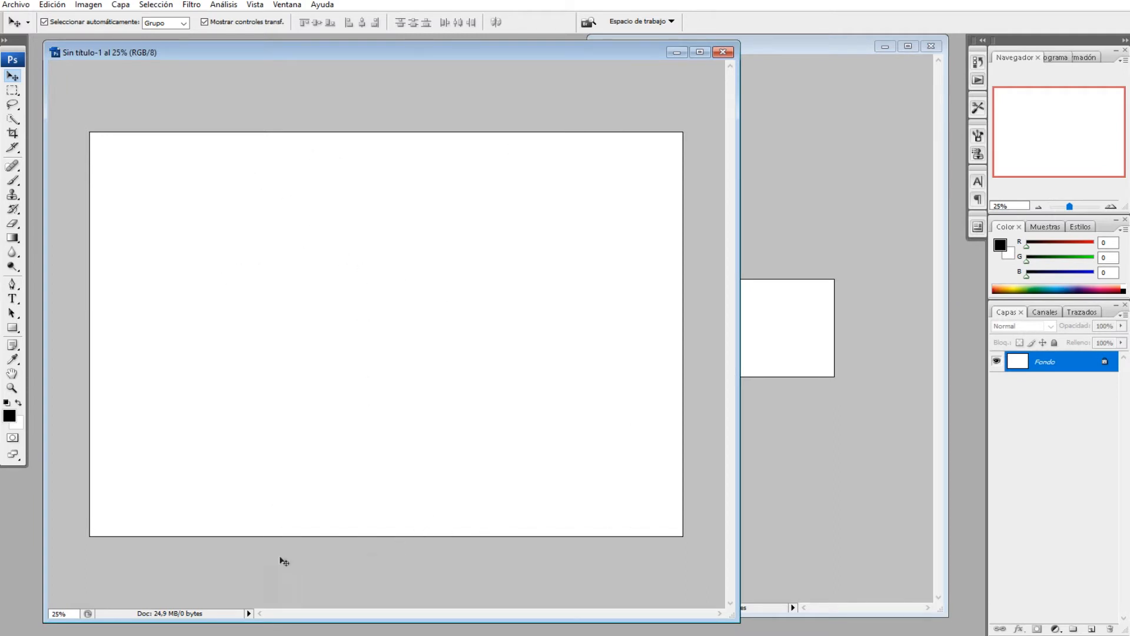
Open the jet photo 26 (3) from the Imagenes folder and move its window aside to uncover the 72 pixels/inch document
mouse_move(281, 634)
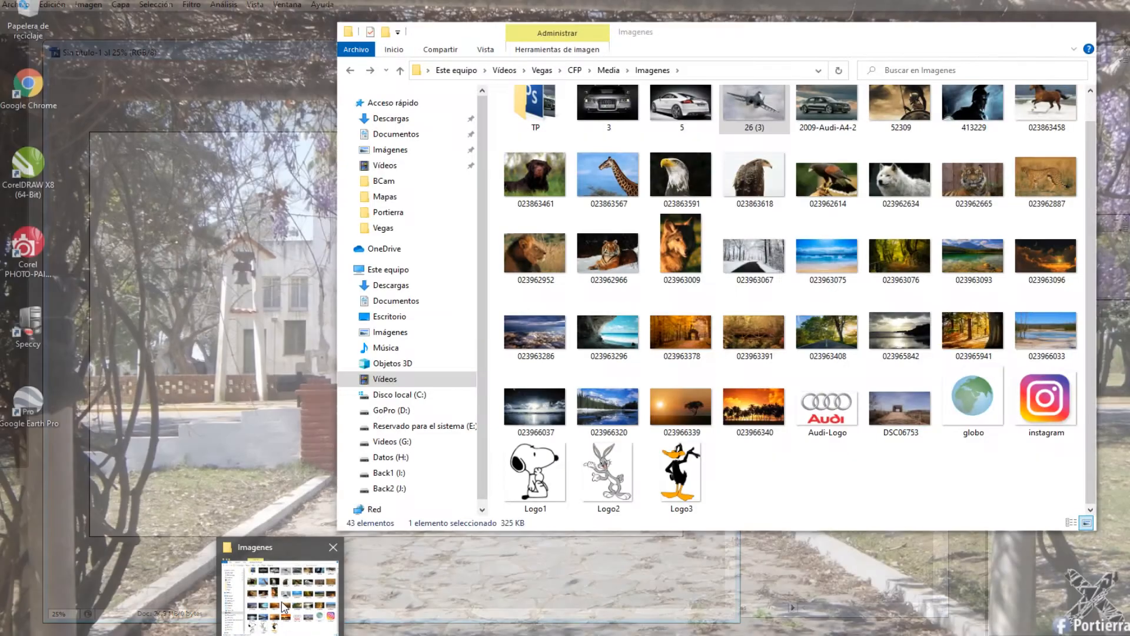
click(282, 602)
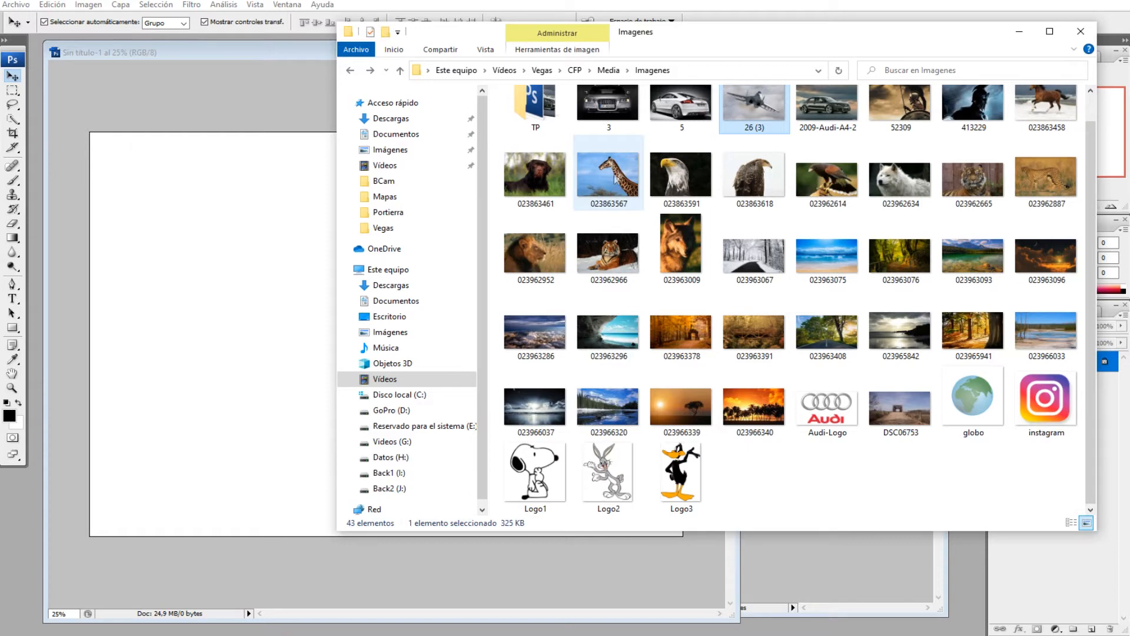
drag(747, 102, 244, 221)
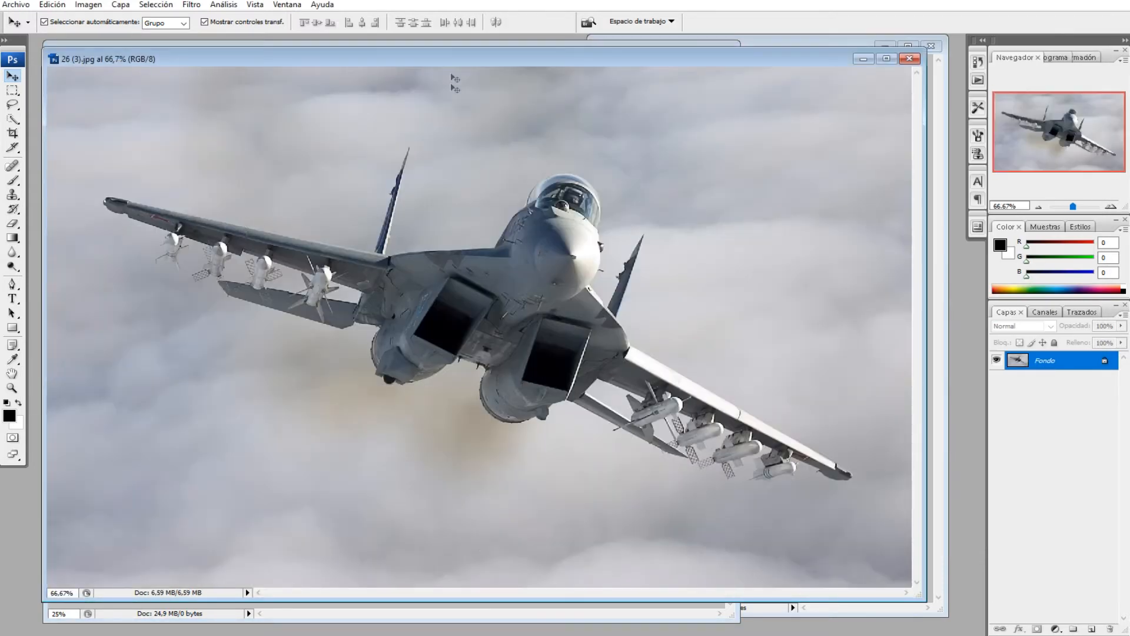
drag(440, 57, 241, 93)
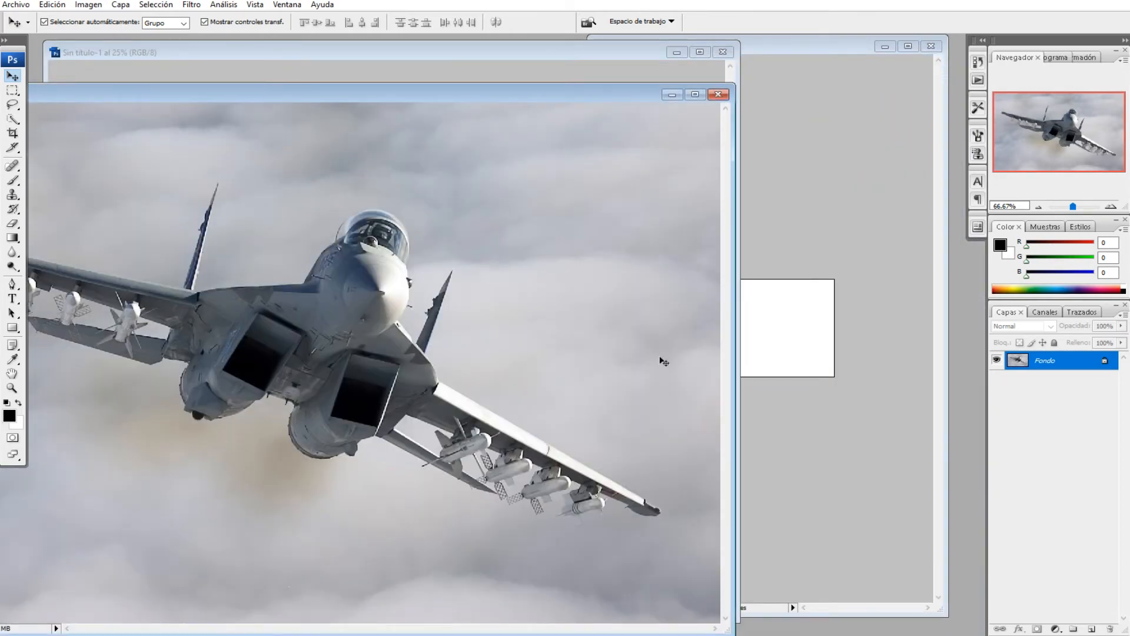
Copy the jet photo into the 72 pixels/inch document and scale it proportionally to 44,9%, aligned with the page's upper edge
drag(701, 352, 795, 338)
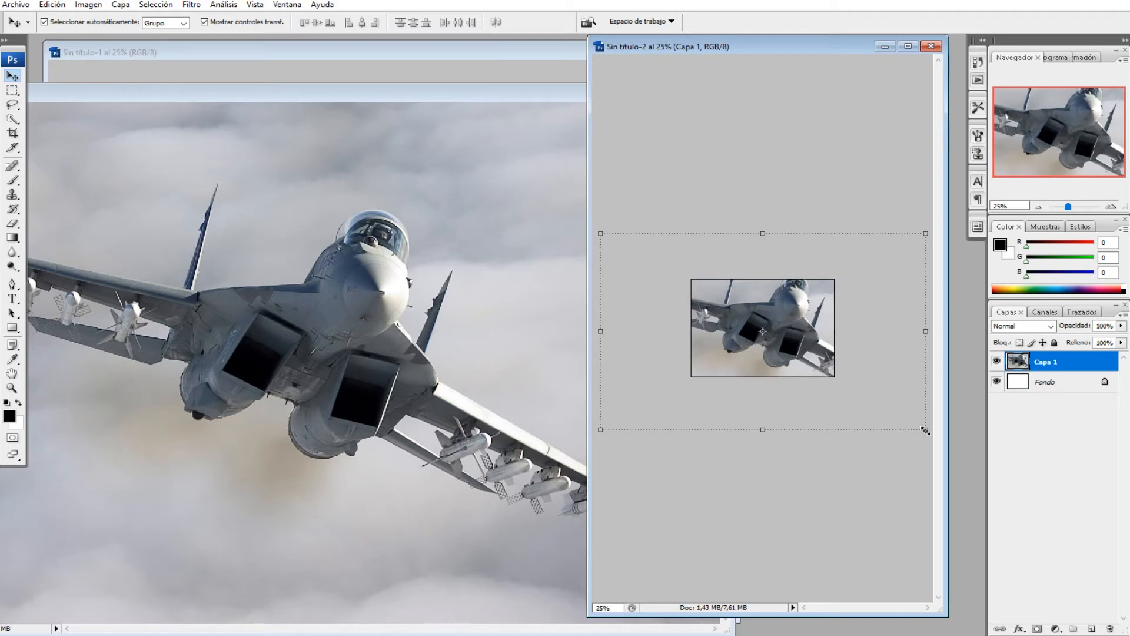
drag(924, 429, 746, 332)
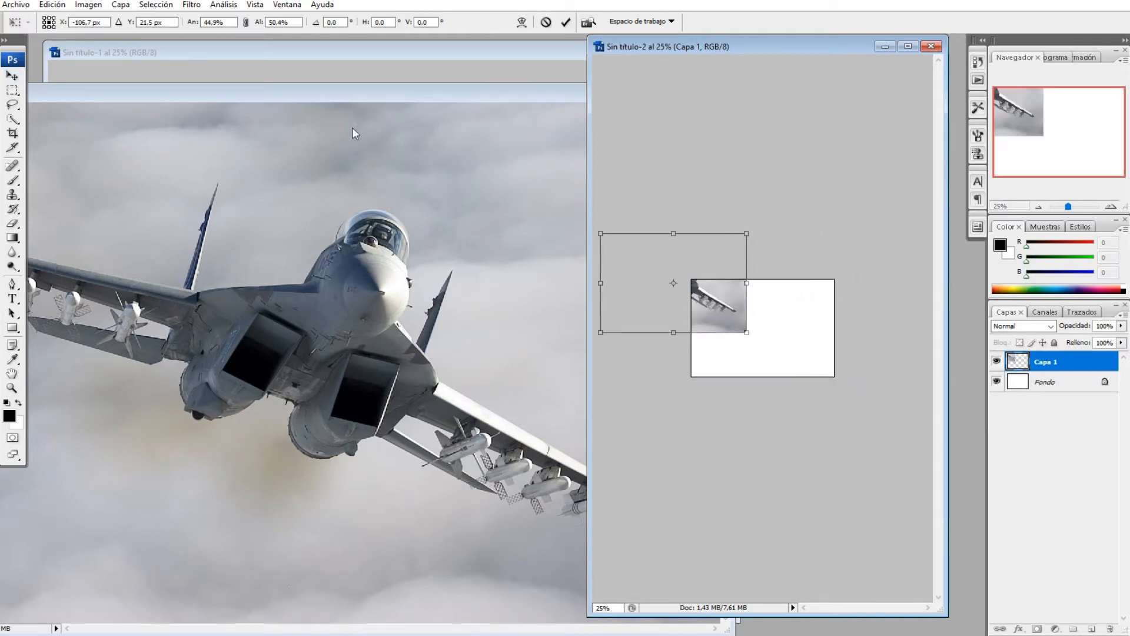
click(246, 22)
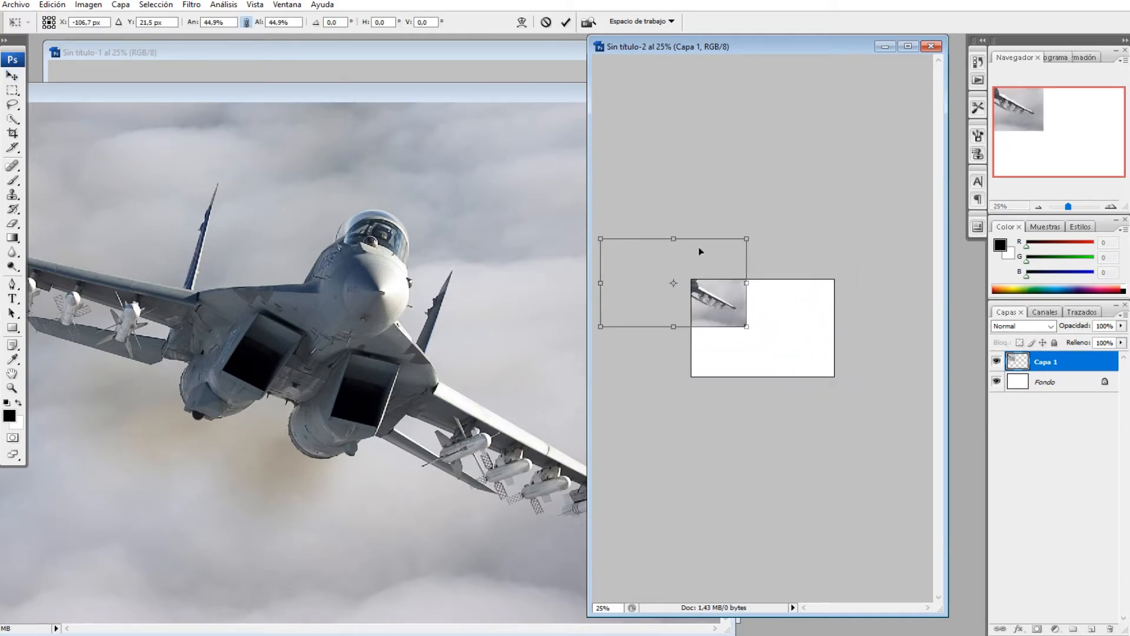
drag(706, 304, 792, 341)
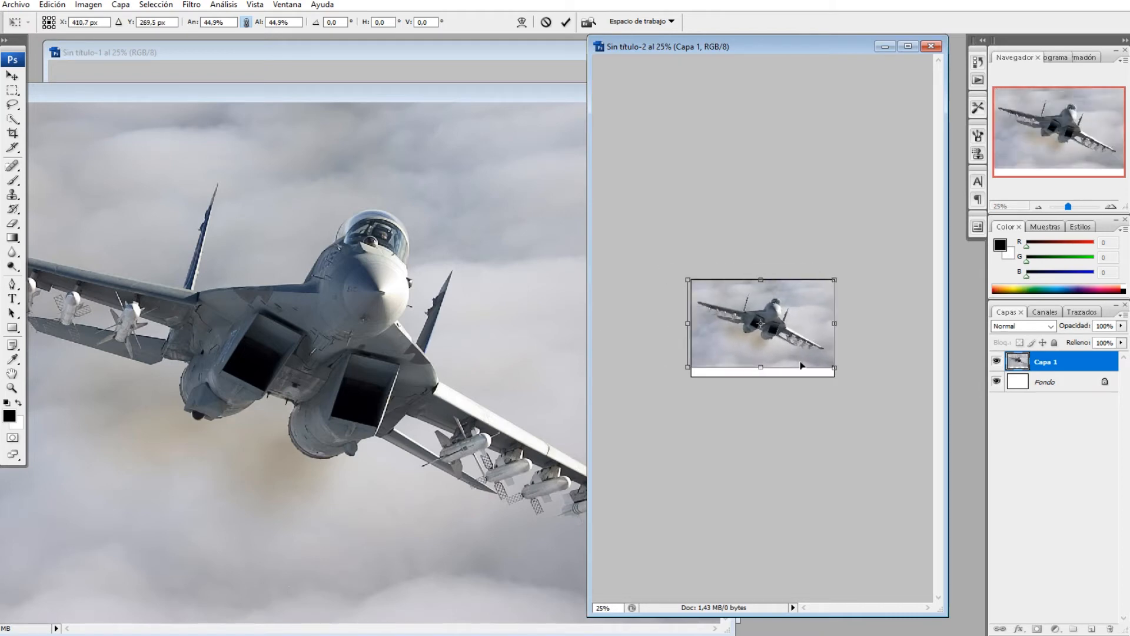
key(Return)
Move the scaled jet layer down against the page's lower edge and deselect it
click(780, 408)
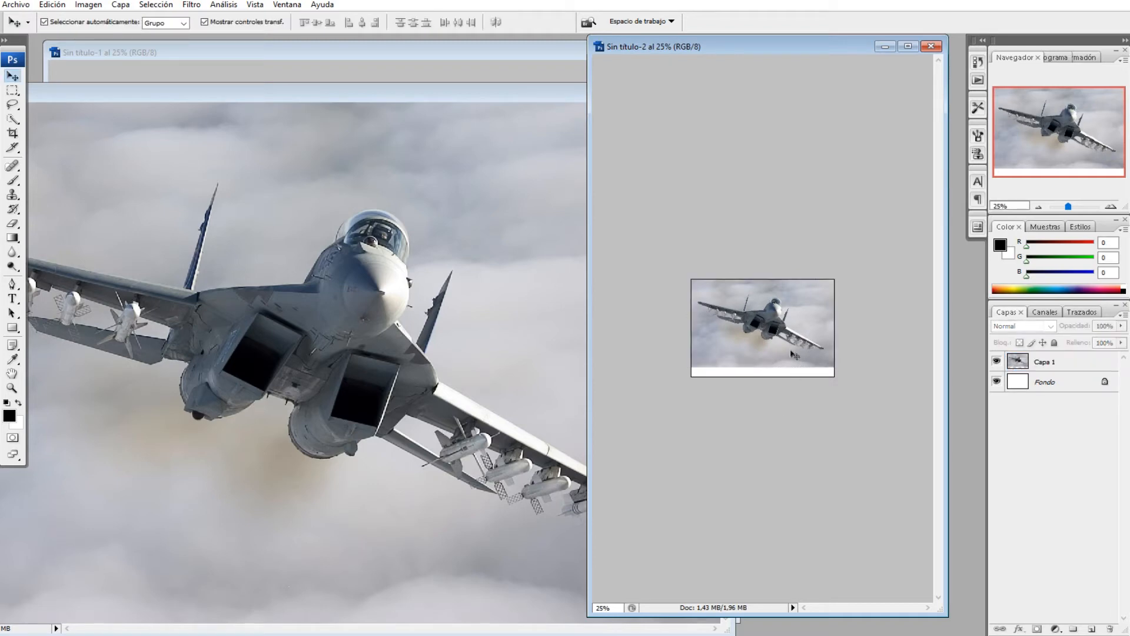
drag(788, 339, 788, 343)
click(799, 406)
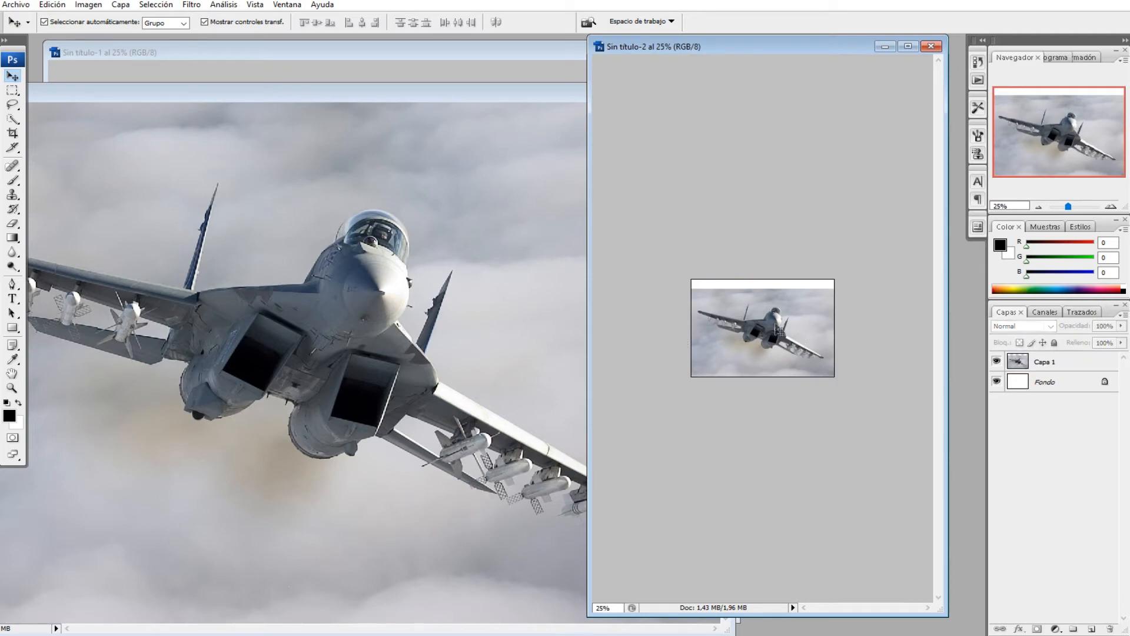
Copy the jet photo unscaled into the 300 pixels/inch document and place it in the page's upper-left area
drag(297, 94, 777, 80)
drag(349, 305, 269, 291)
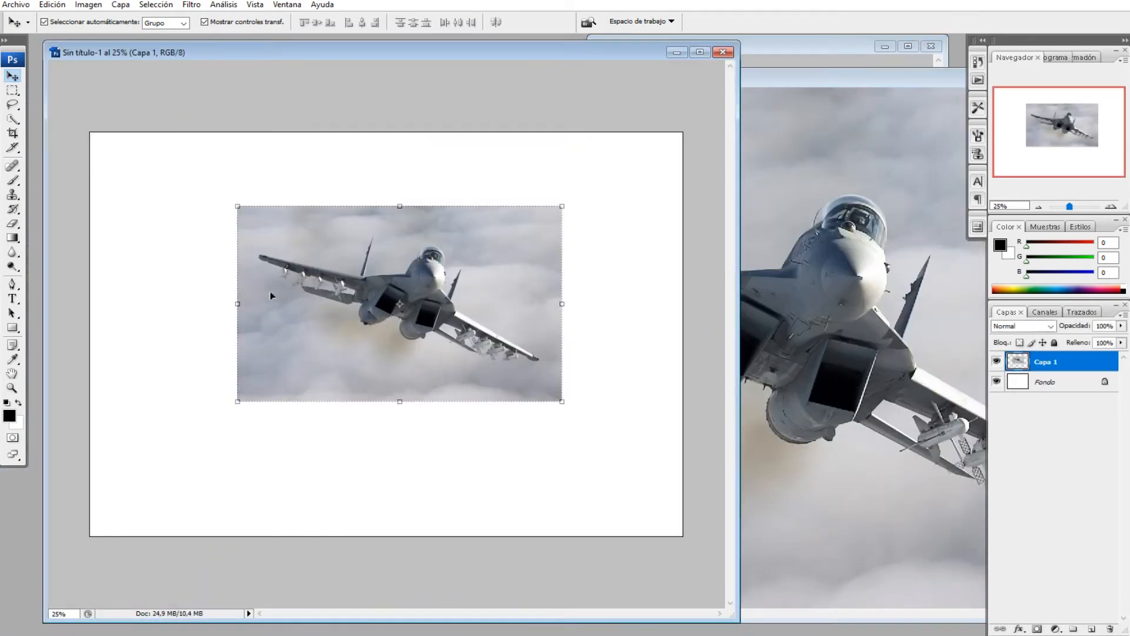
drag(491, 296, 422, 285)
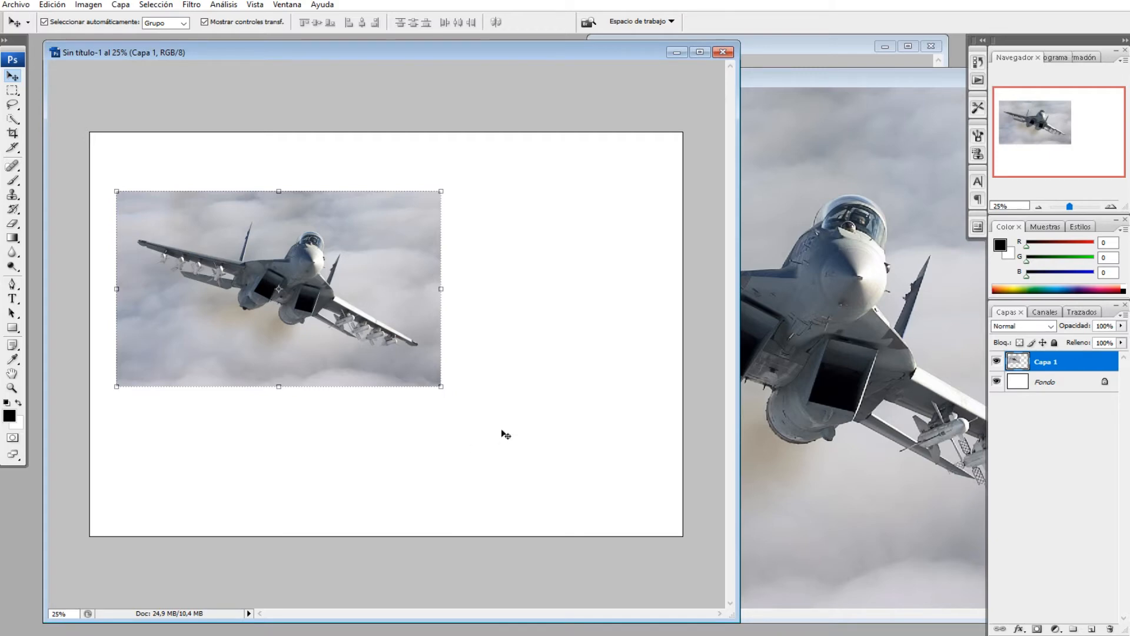
click(553, 400)
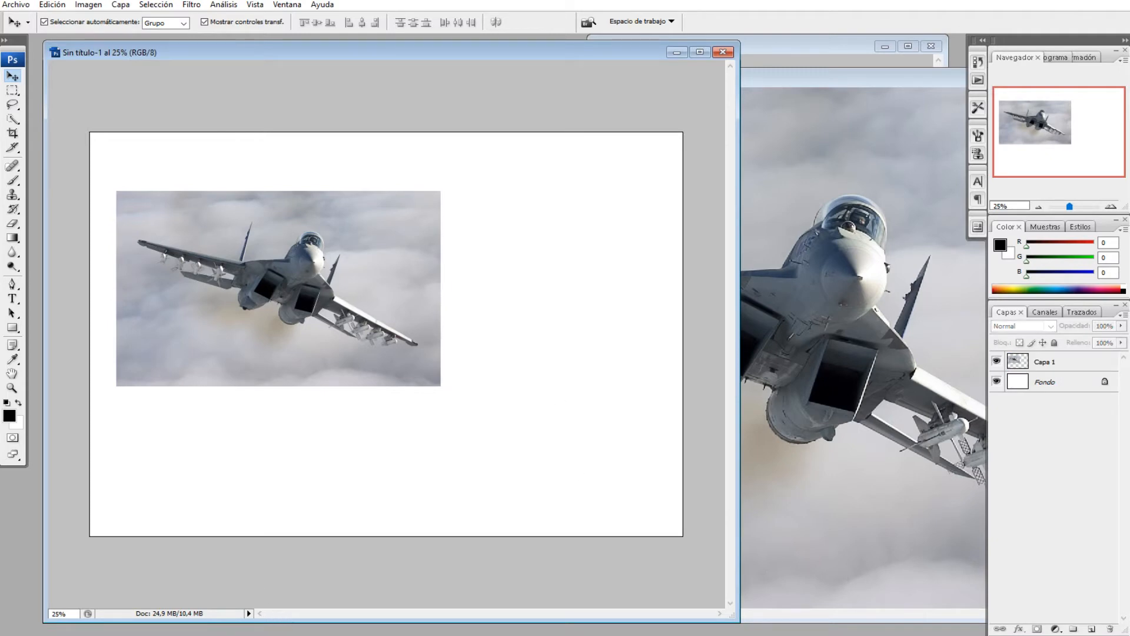
Open the bridge photo DSC06753 from the Imagenes folder and move its window aside to uncover the 300 pixels/inch document
key(alt+Tab)
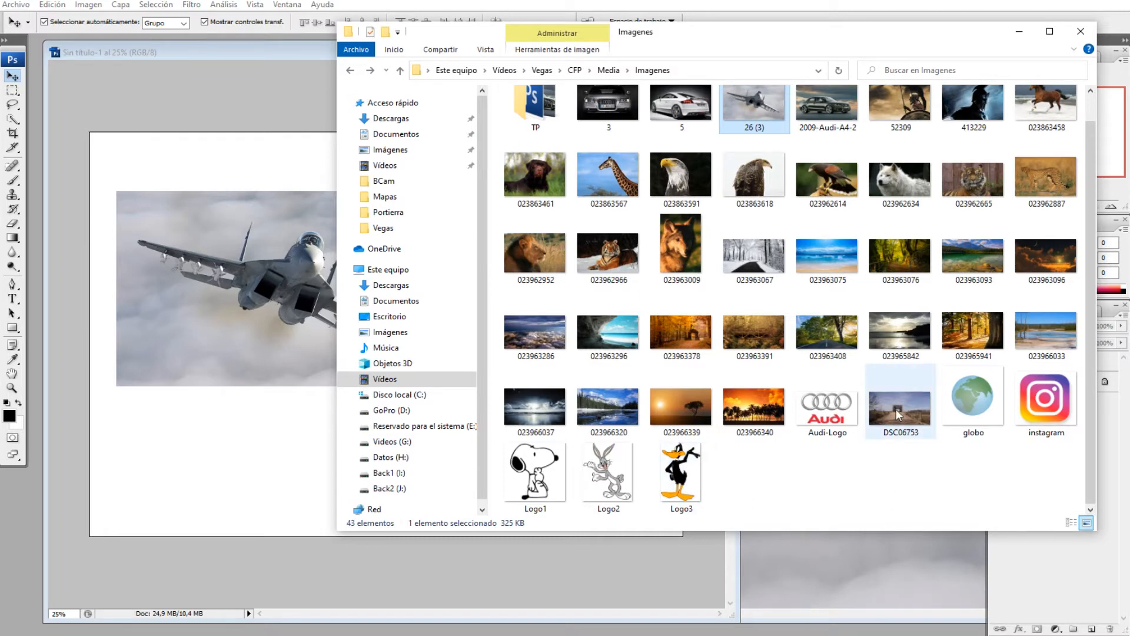
drag(895, 408, 304, 365)
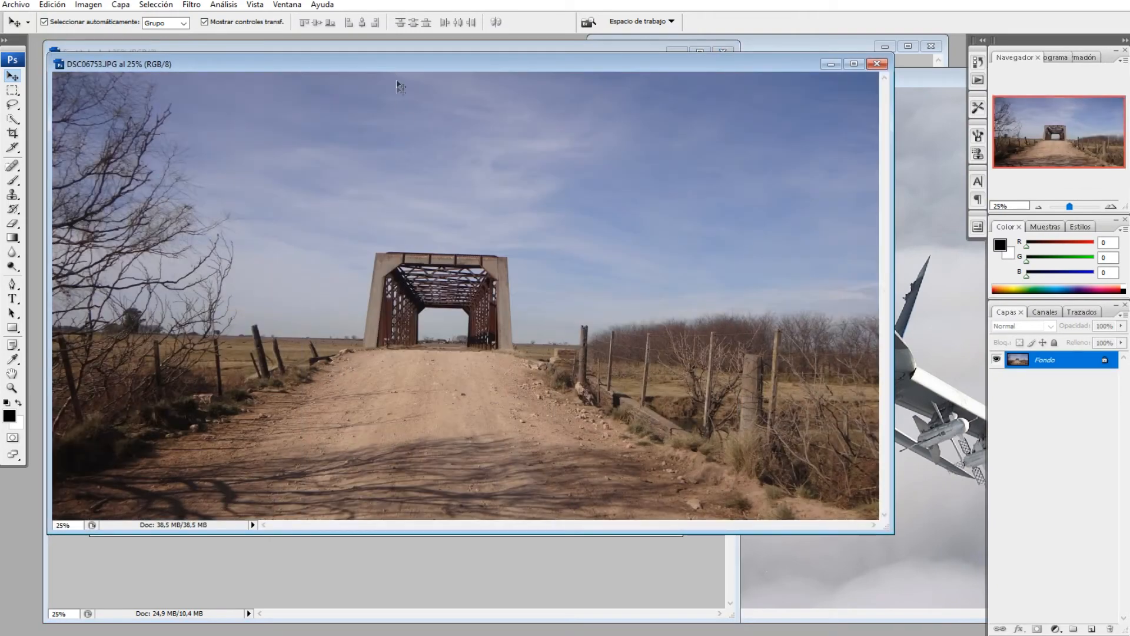
drag(459, 70, 602, 62)
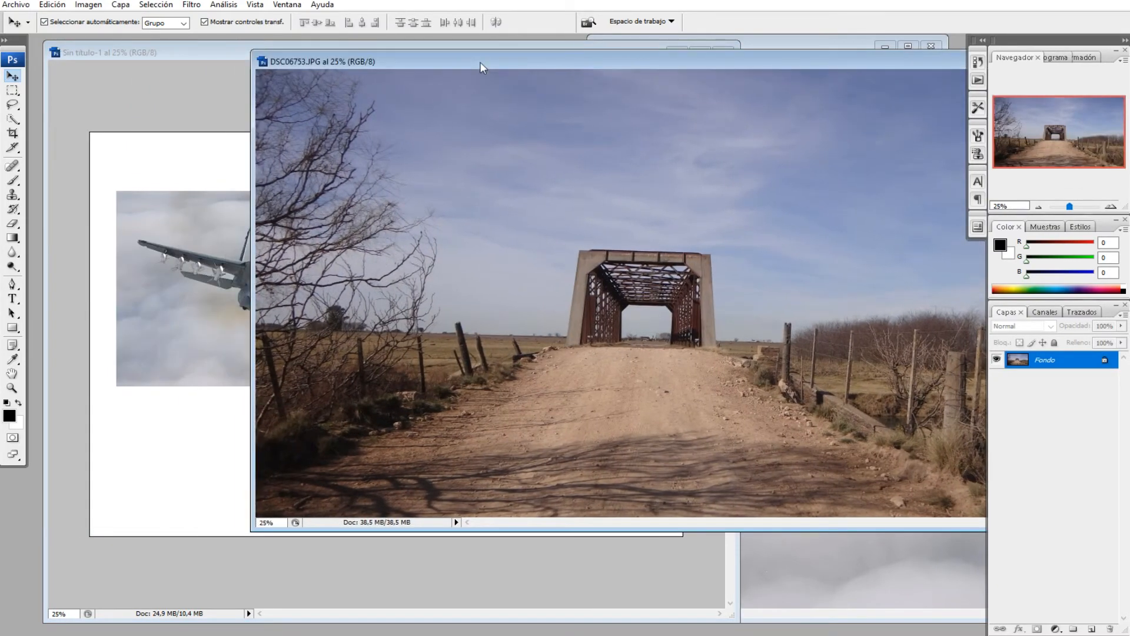
drag(479, 63, 599, 56)
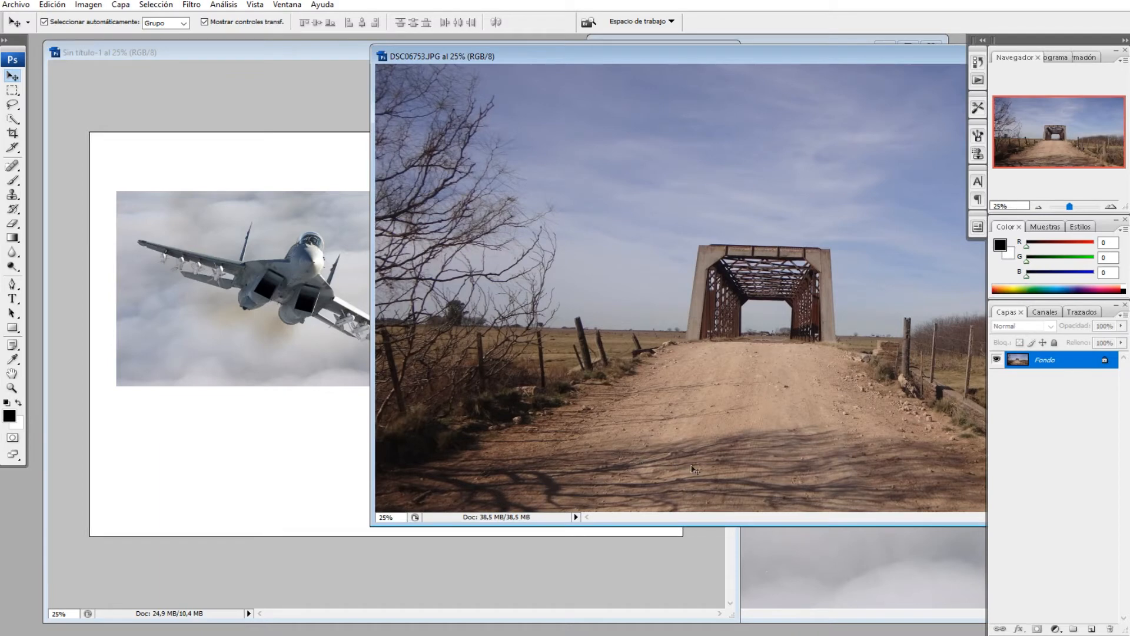
Copy the bridge photo unscaled into the 300 pixels/inch document and position it so that it covers the whole page
mouse_move(379, 456)
mouse_down()
mouse_move(299, 459)
mouse_move(400, 464)
mouse_up()
drag(552, 468, 368, 507)
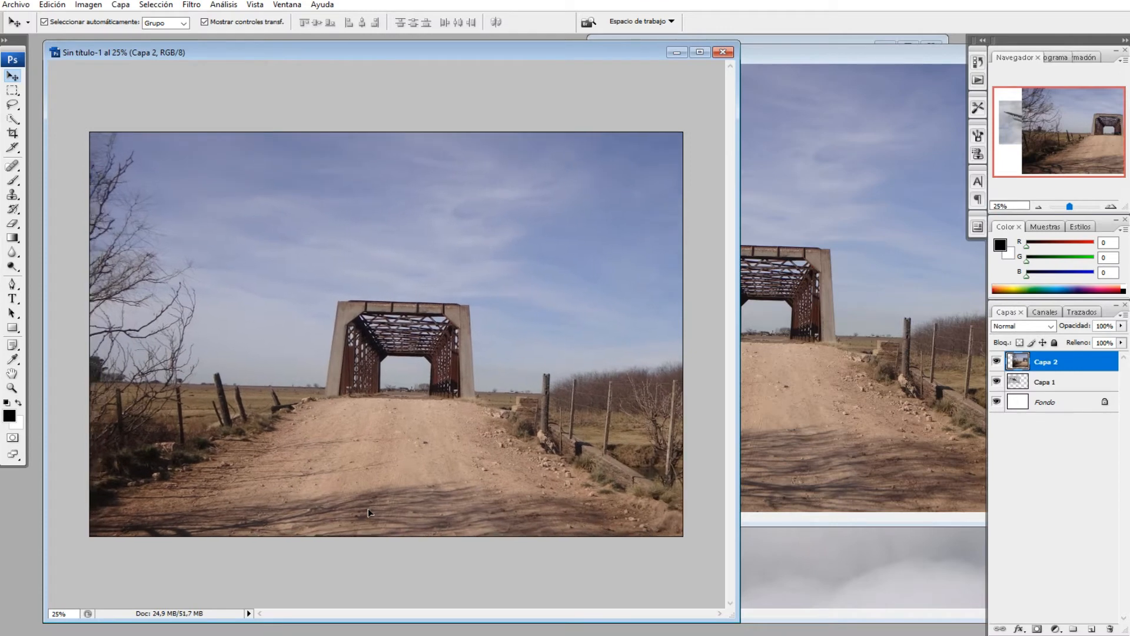
drag(505, 489, 394, 489)
drag(499, 492, 574, 510)
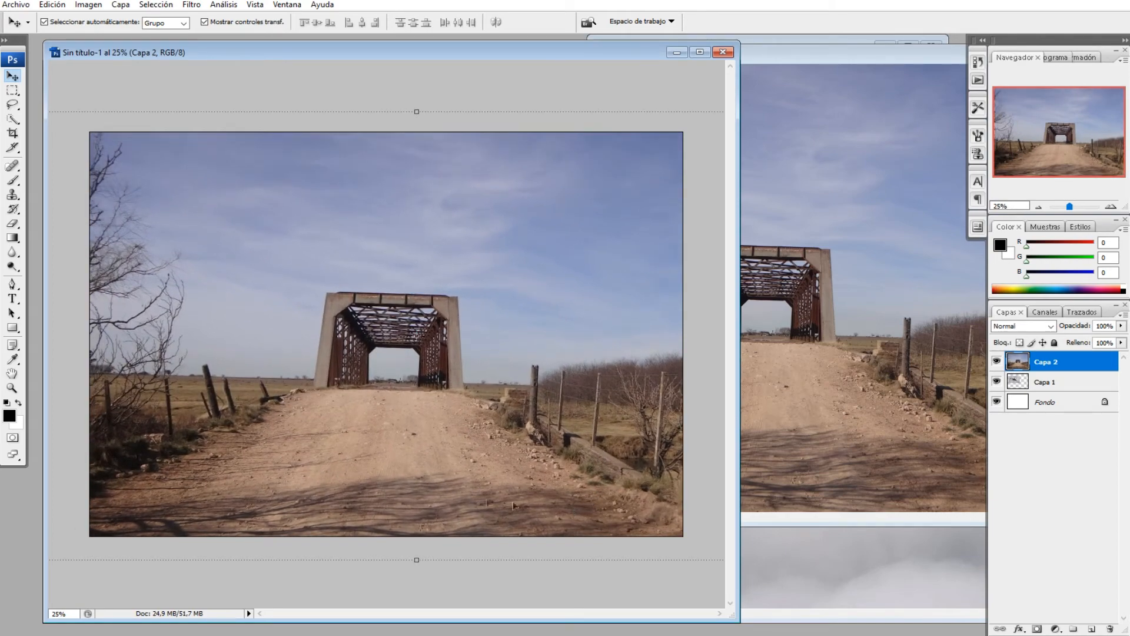
drag(462, 495, 502, 503)
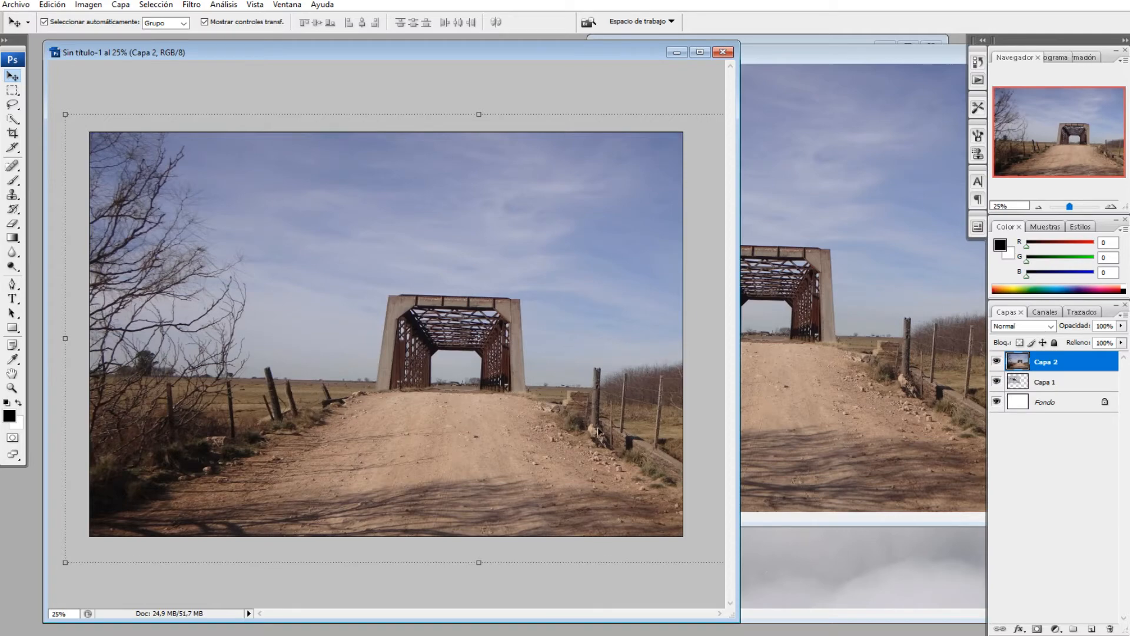
drag(599, 431, 557, 427)
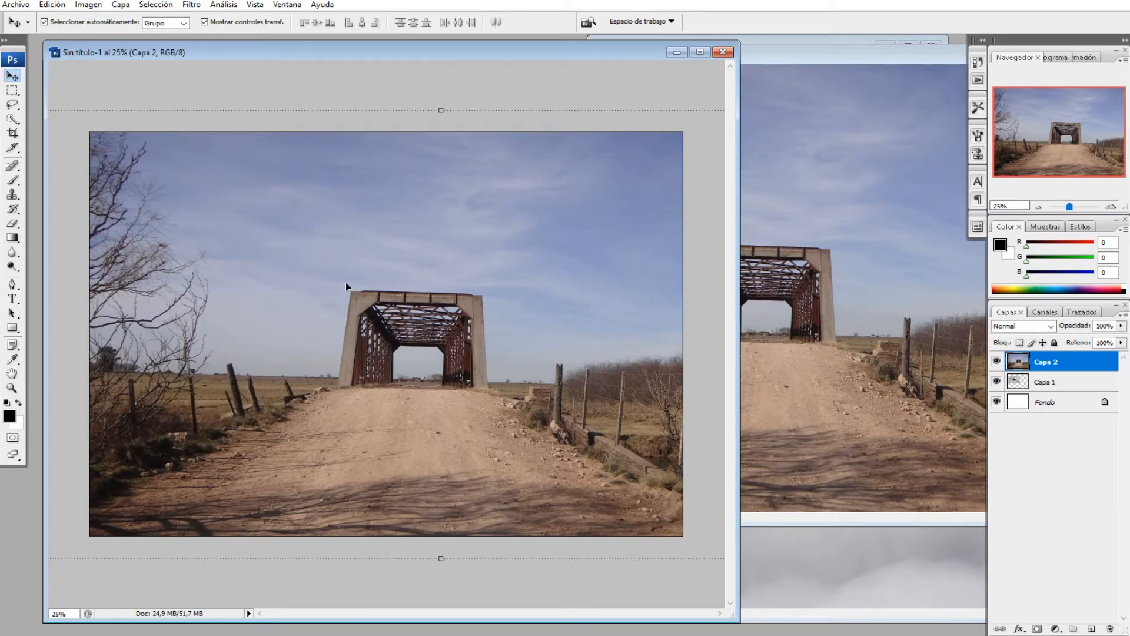
click(374, 89)
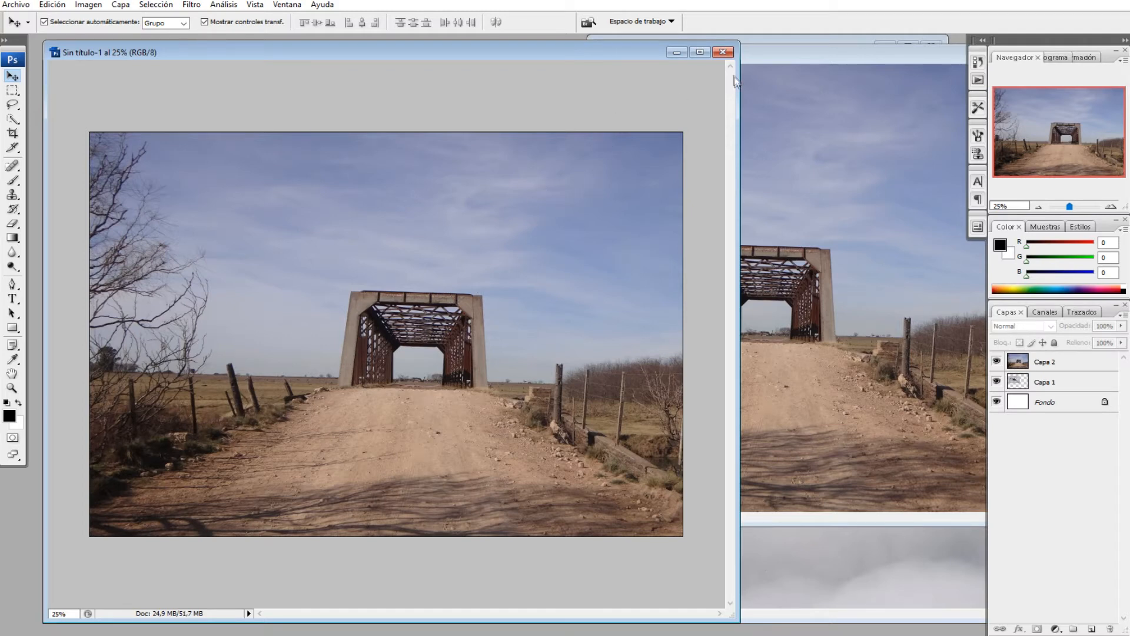
Close the 300 pixels/inch document without saving and the bridge photo, and move the jet photo's window aside
click(723, 52)
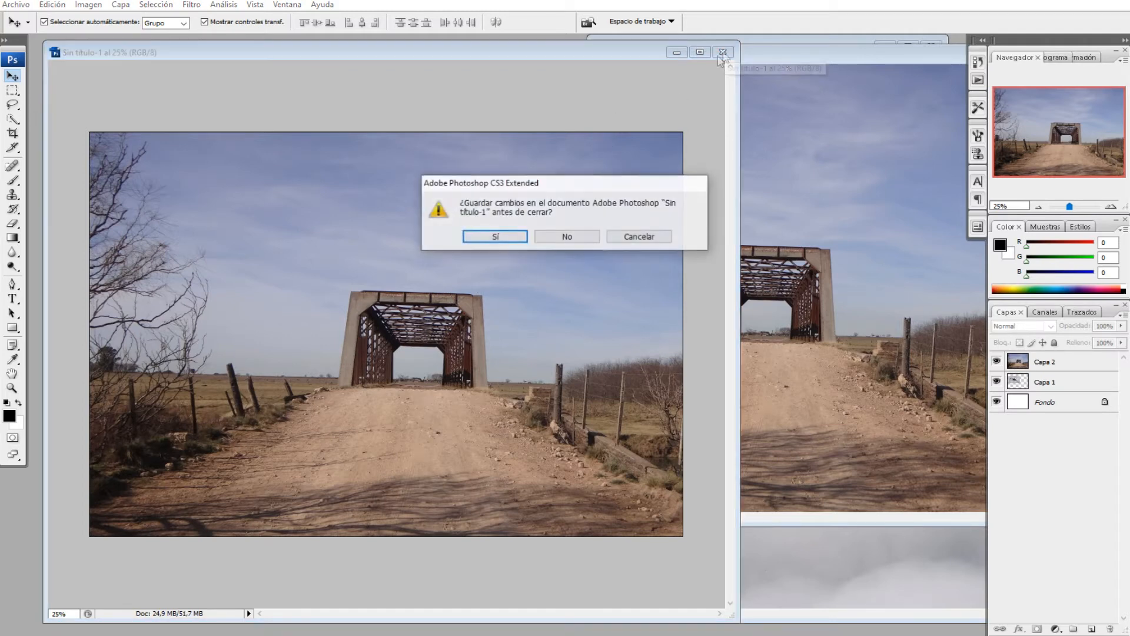
click(574, 236)
drag(654, 57, 368, 113)
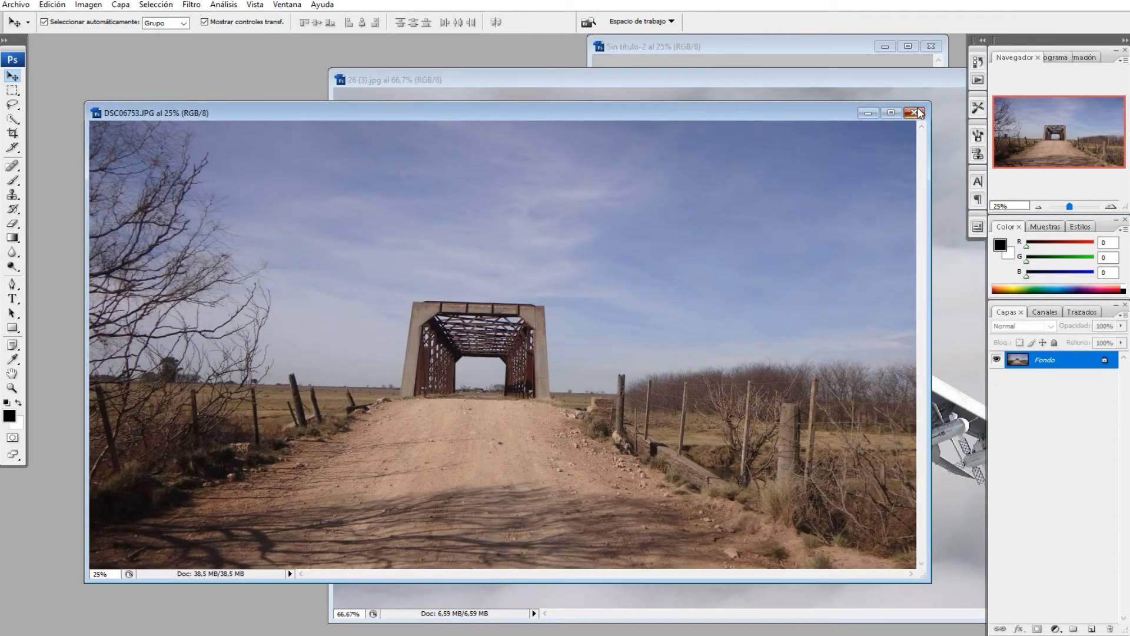
click(911, 83)
drag(911, 83, 480, 117)
Reposition the 72 pixels/inch document's window and delete the jet layer from it
drag(768, 45, 588, 69)
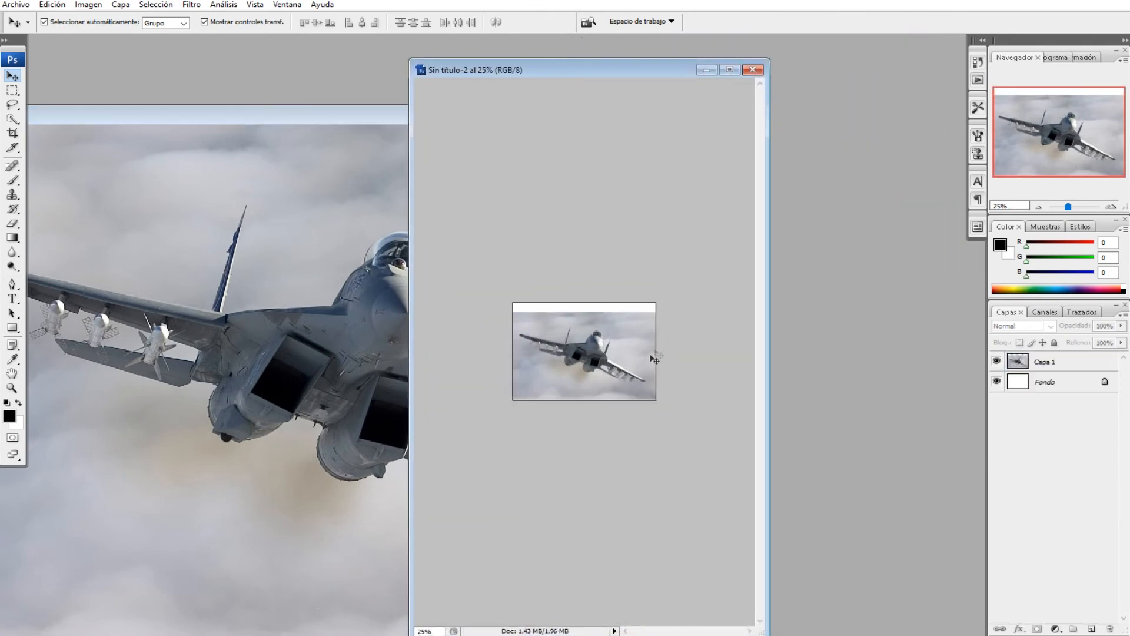
click(607, 352)
key(Delete)
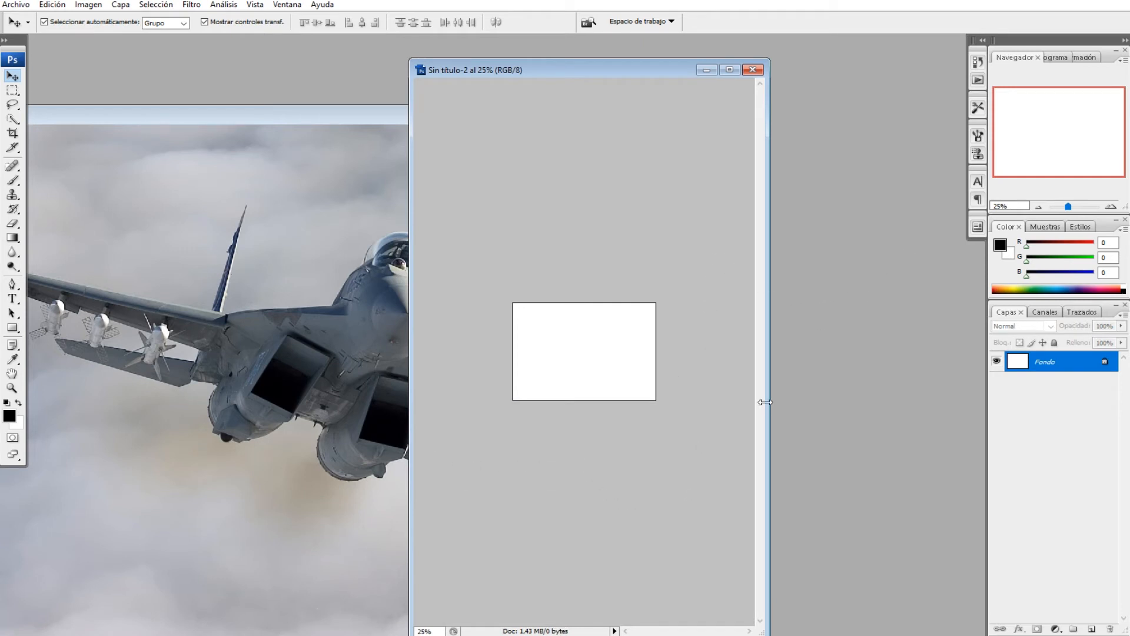
Widen the 72 pixels/inch document's window on both sides and set its zoom to 100%
drag(765, 401, 940, 402)
drag(412, 363, 57, 365)
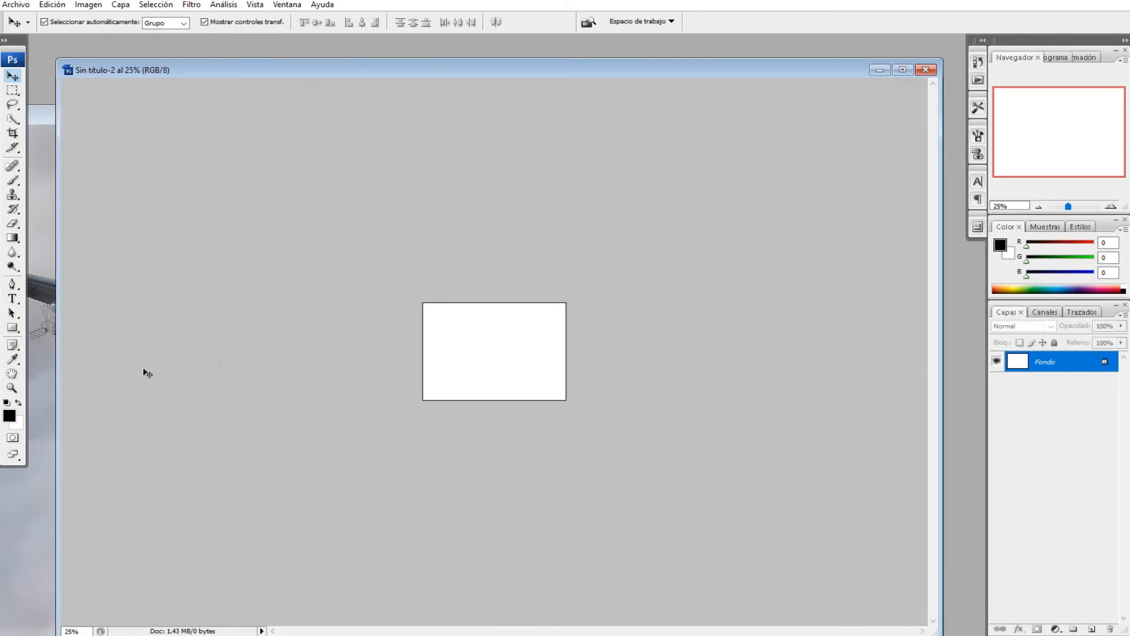
click(1112, 207)
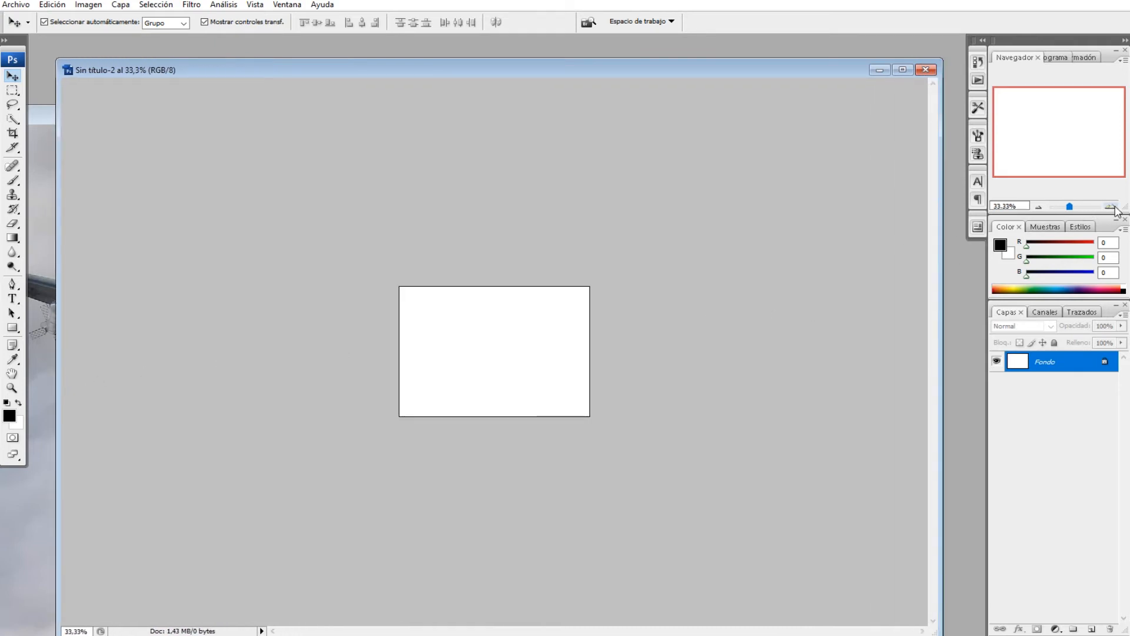
click(1111, 208)
click(1111, 208)
click(1112, 207)
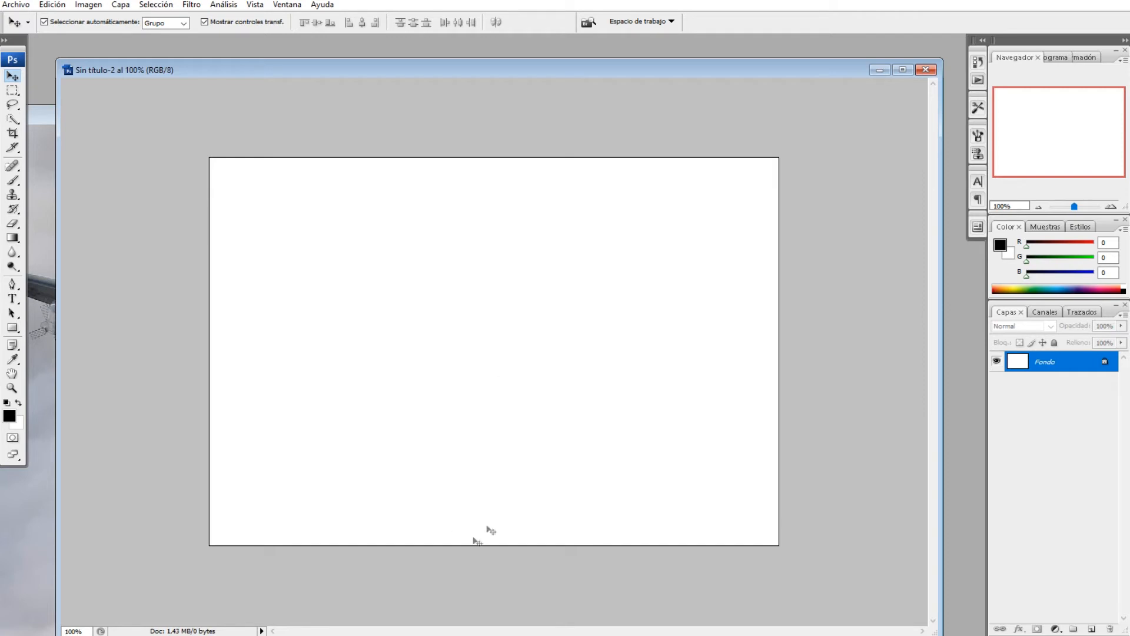
Move the 72 pixels/inch document's window to expose the jet photo and copy that photo into the document
drag(568, 81, 649, 82)
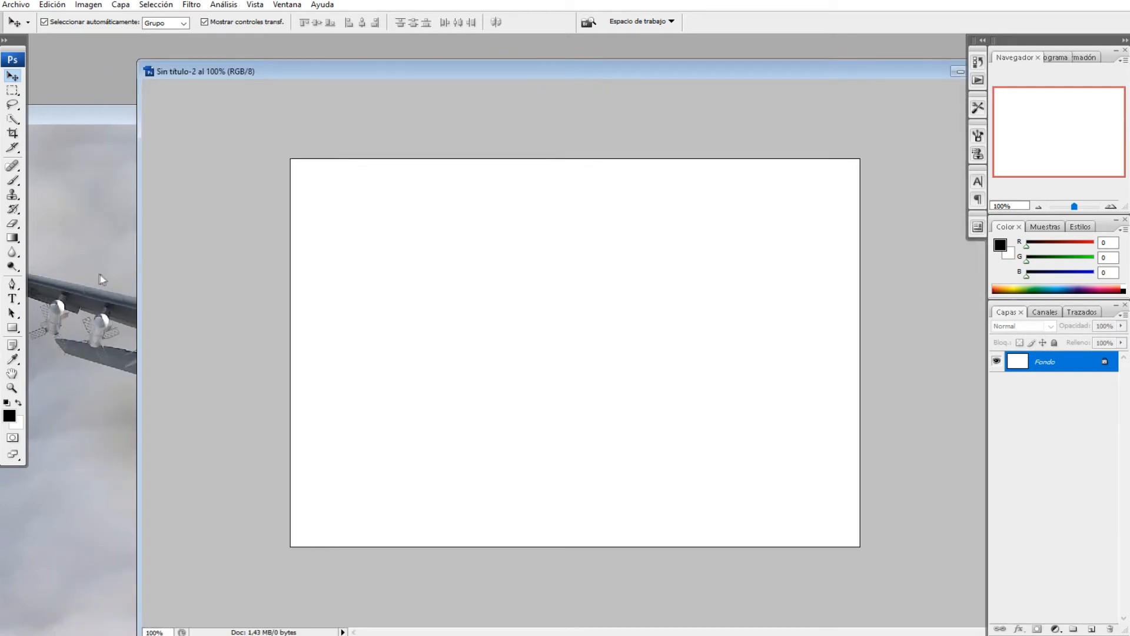
click(57, 158)
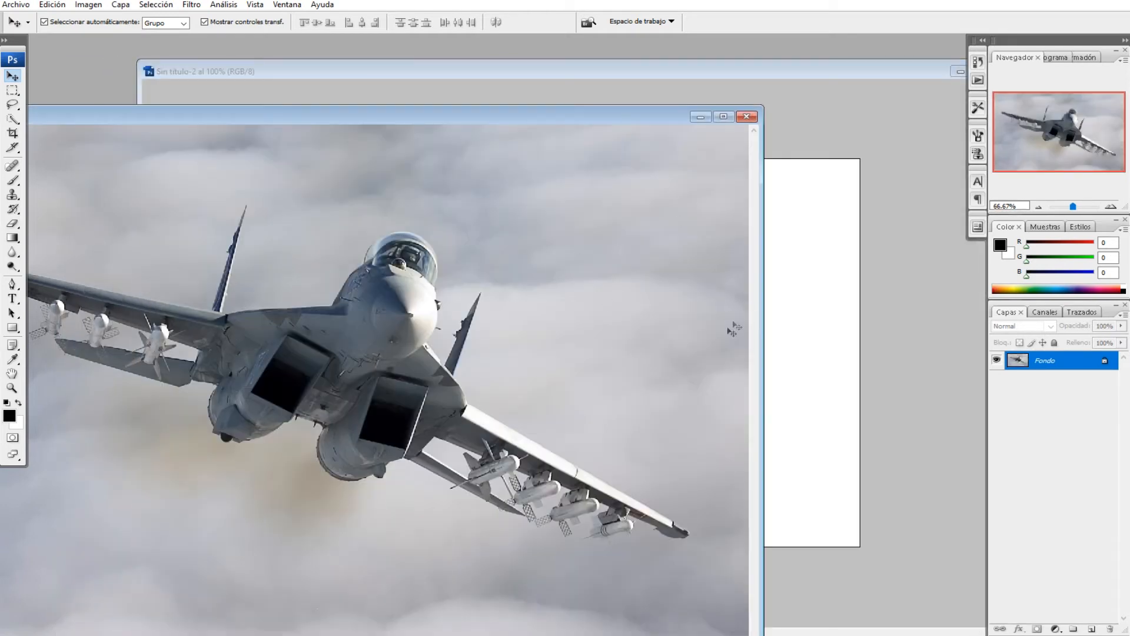
drag(754, 349, 791, 345)
drag(511, 260, 654, 350)
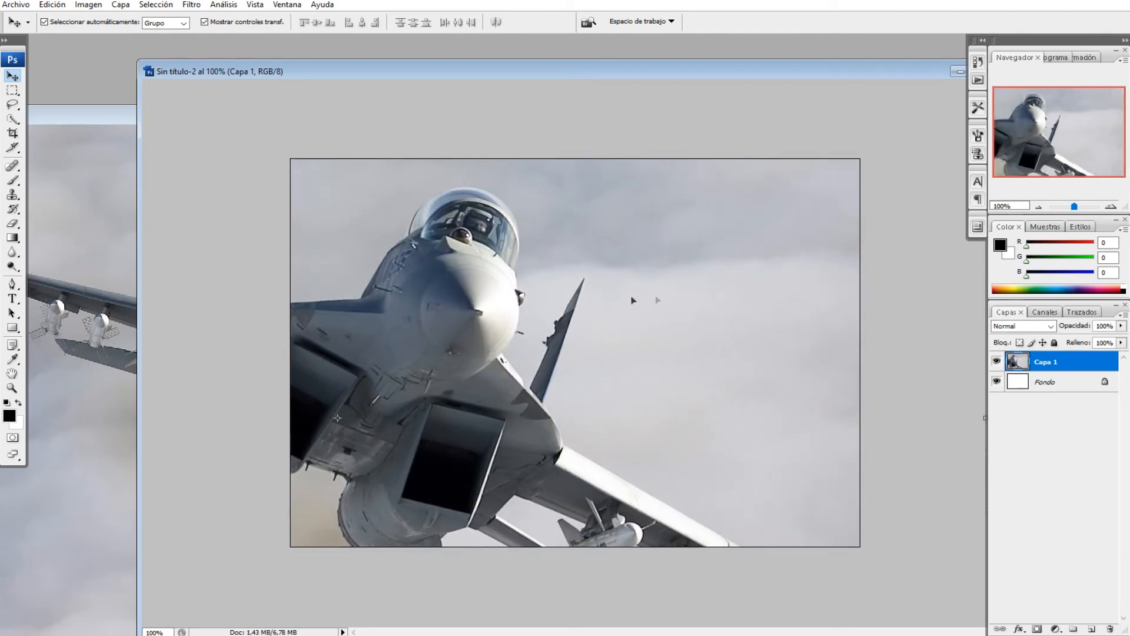
Shift the jet layer until its corner is reachable and scale it down to about 45.7% width and 40.3% height over the canvas
drag(605, 226, 663, 280)
drag(477, 229, 688, 263)
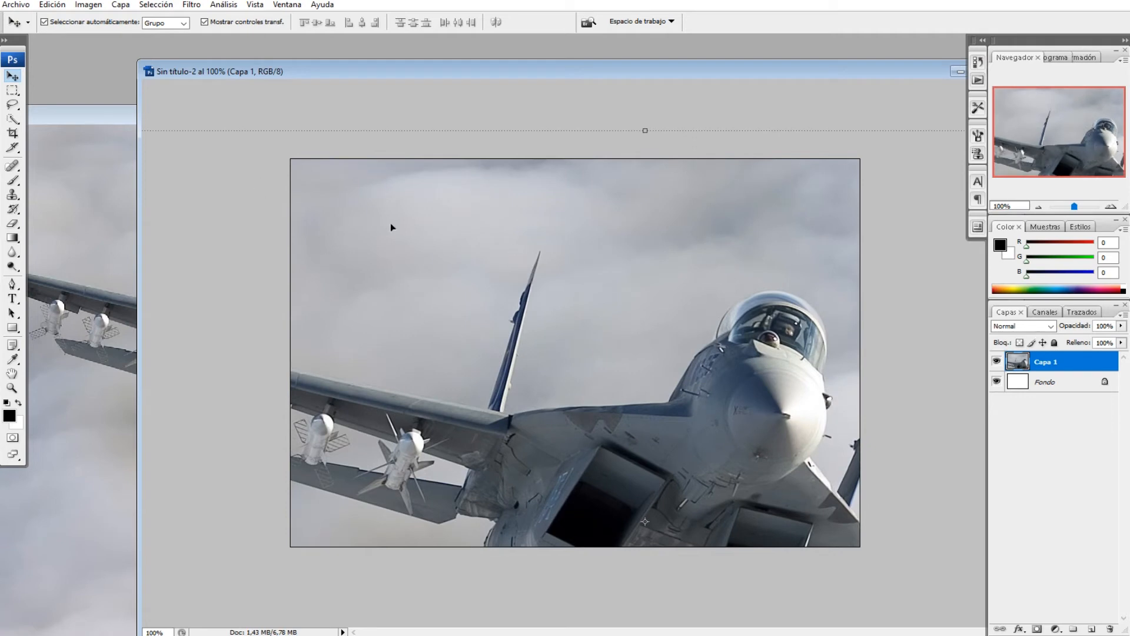
drag(391, 226, 494, 202)
drag(444, 229, 545, 235)
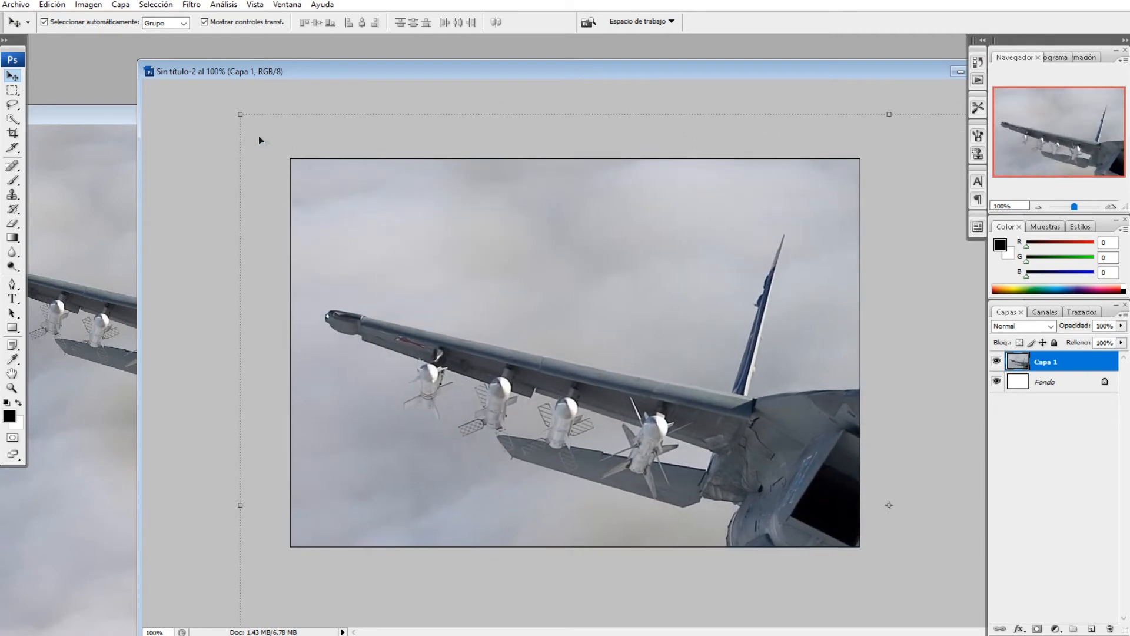
drag(240, 115, 626, 369)
drag(735, 420, 383, 189)
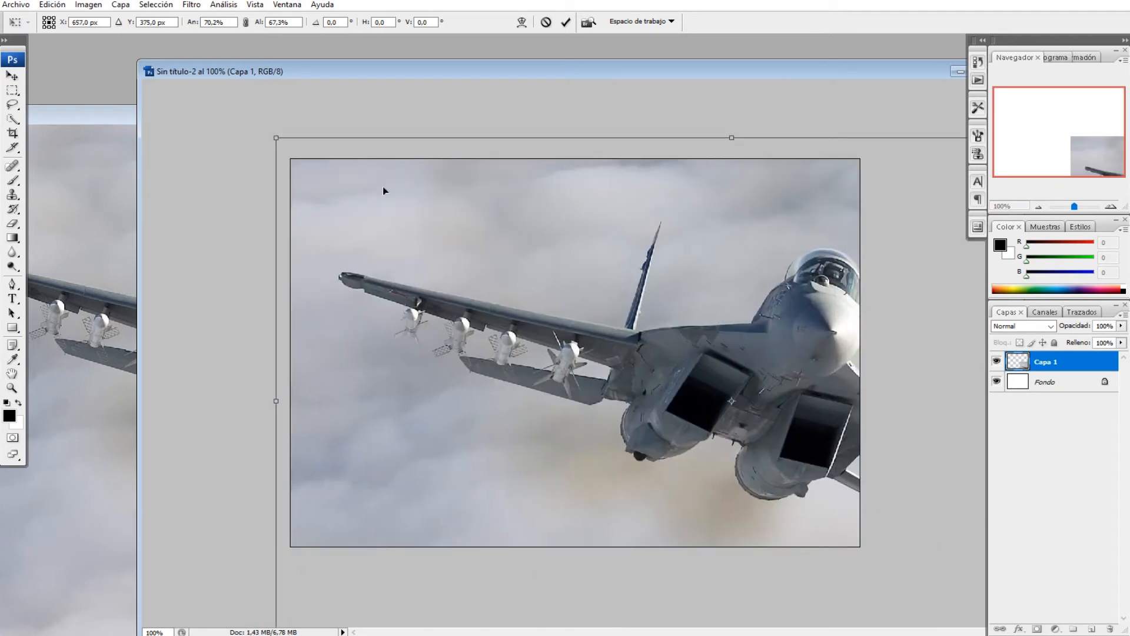
drag(275, 138, 593, 348)
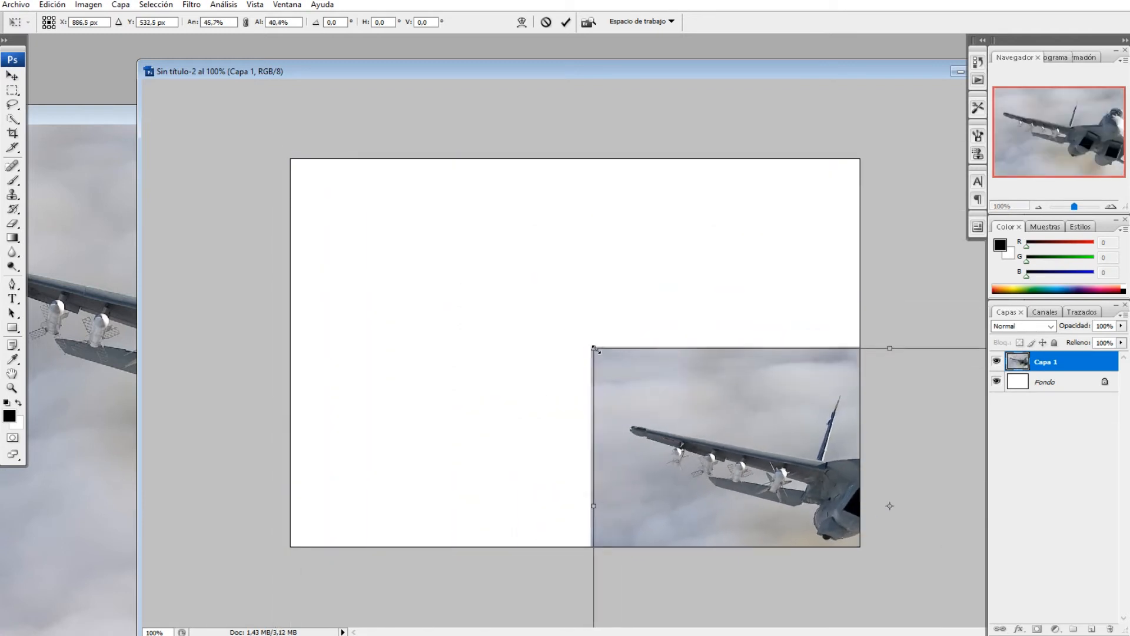
drag(721, 375, 370, 192)
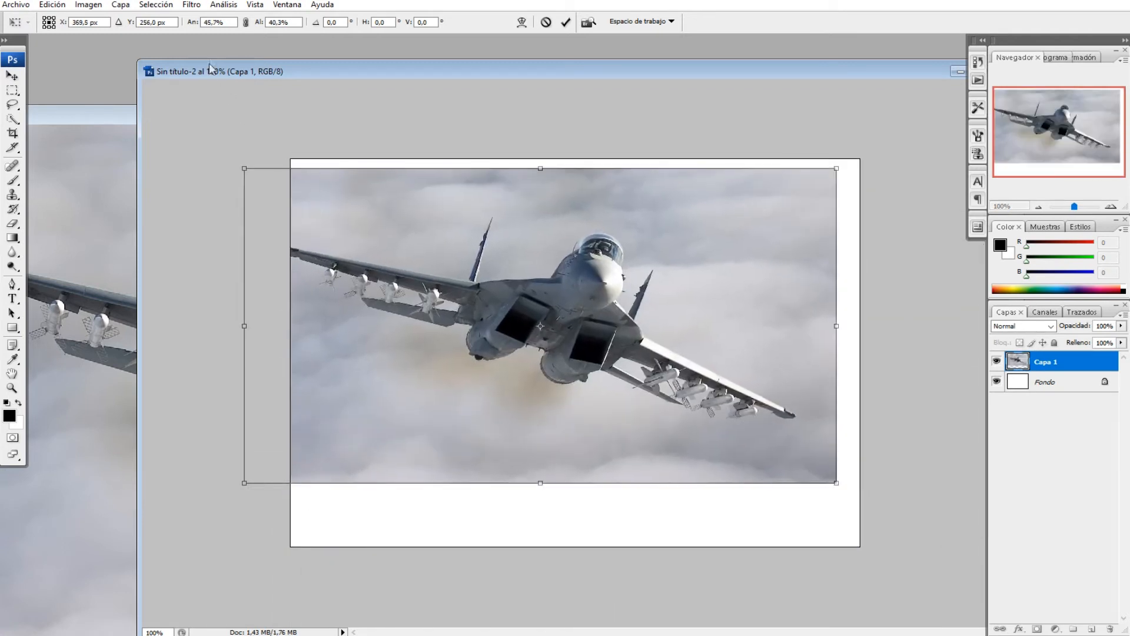
Lock the jet layer's proportions, scale it to about 51.1% and position it to cover the whole canvas
click(246, 22)
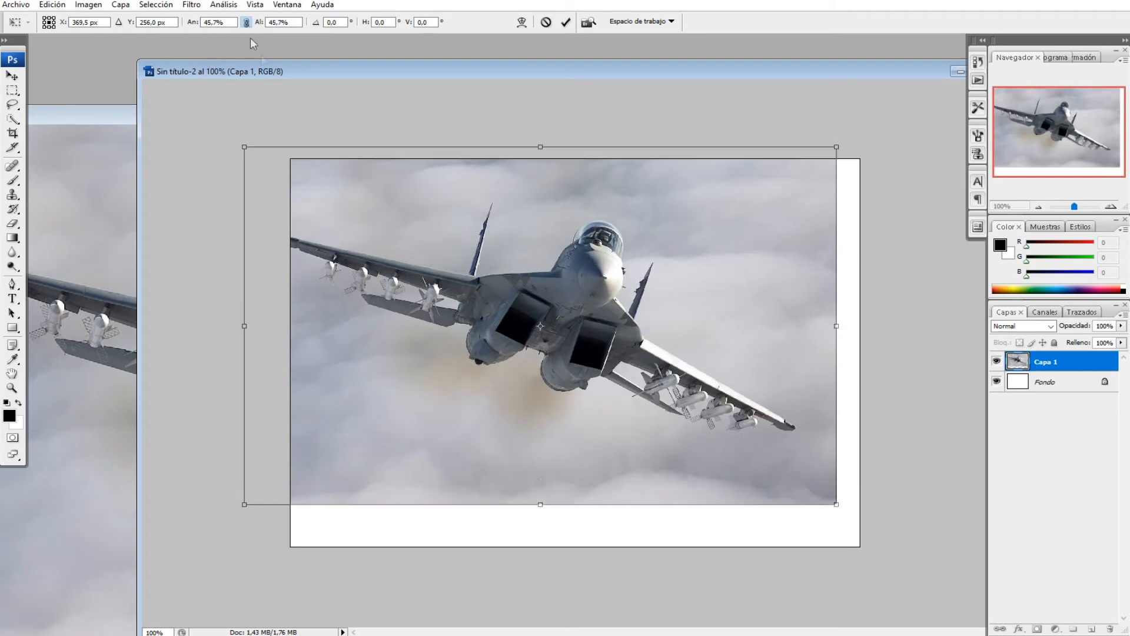
drag(546, 198, 626, 249)
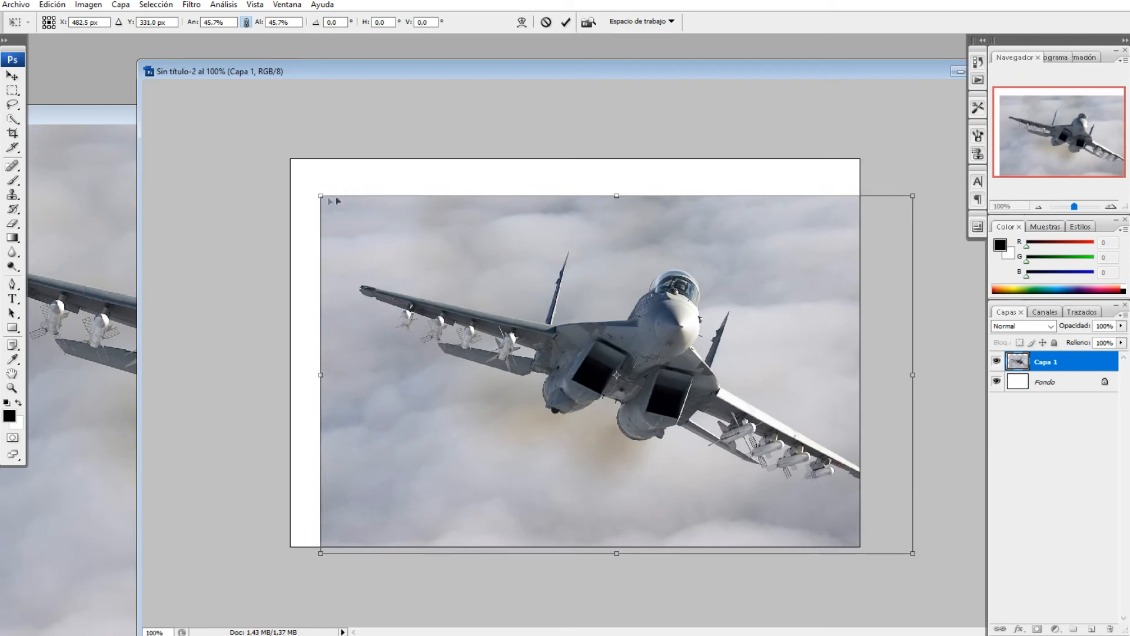
drag(316, 191, 247, 150)
drag(471, 232, 469, 231)
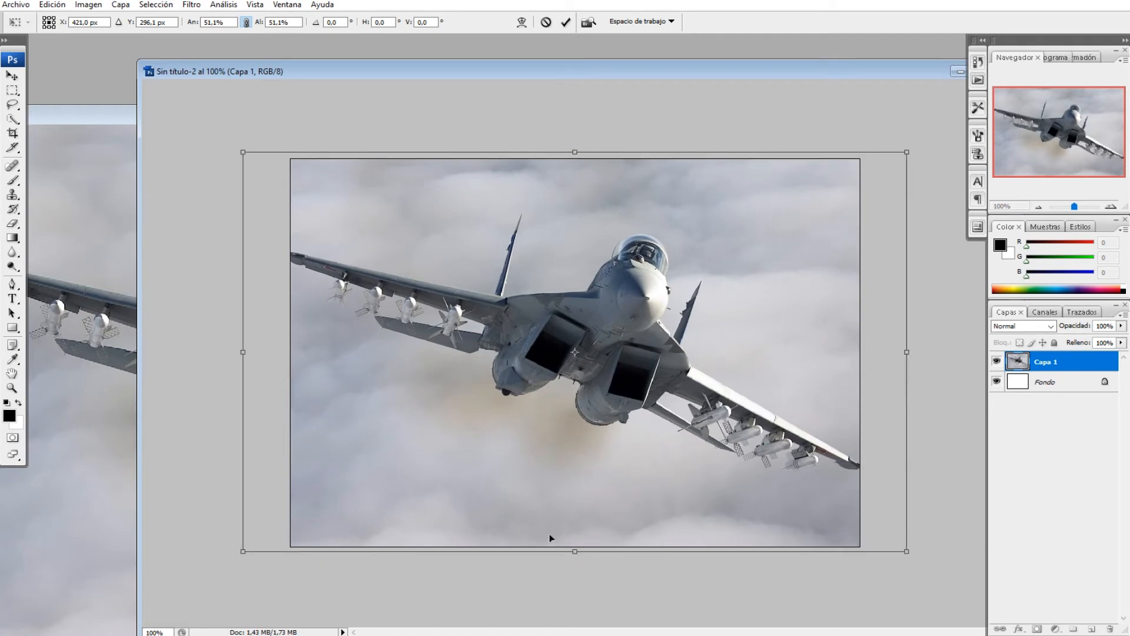
key(Return)
click(632, 121)
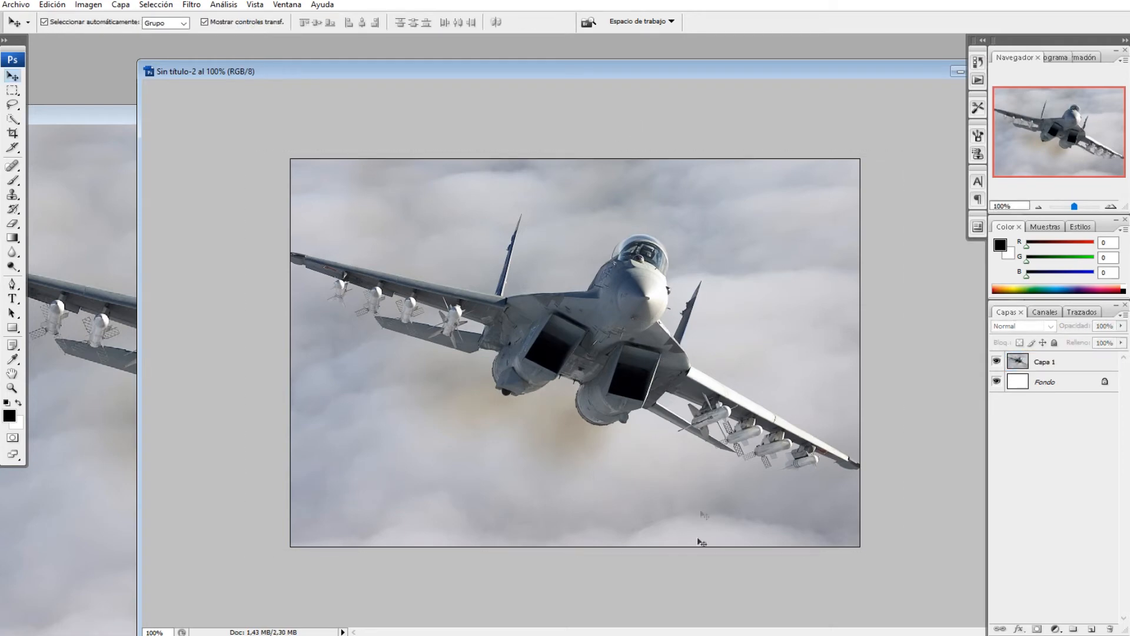
Open the palm sunset photo 023966340 from the Imagenes folder and arrange the windows so the jet document stays exposed
drag(708, 74, 625, 51)
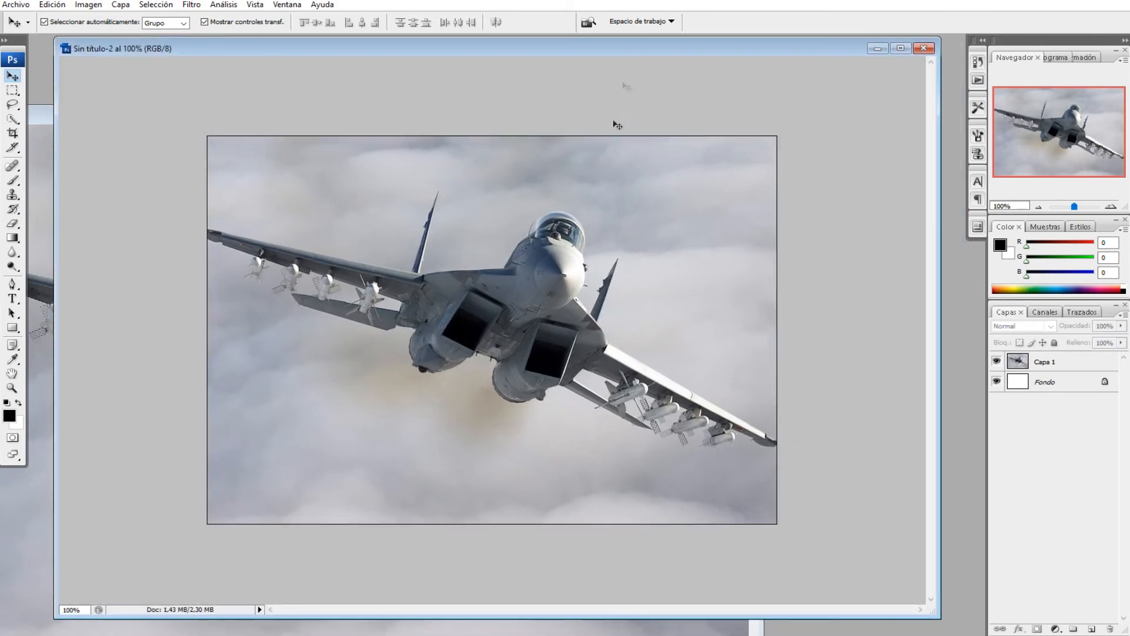
key(alt+Tab)
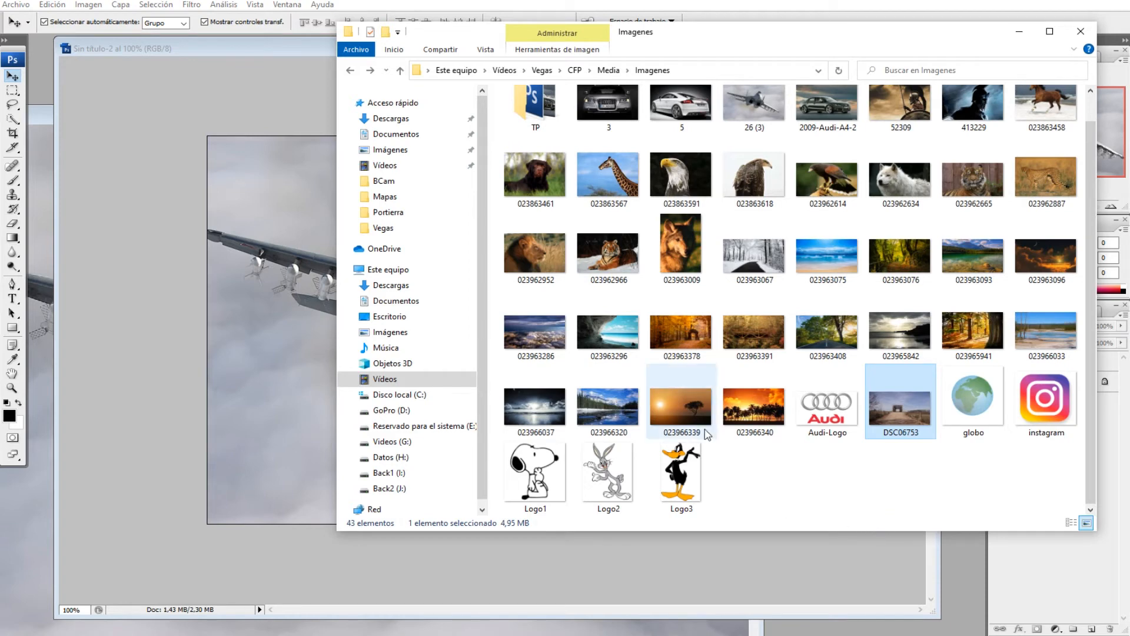
drag(754, 406, 295, 374)
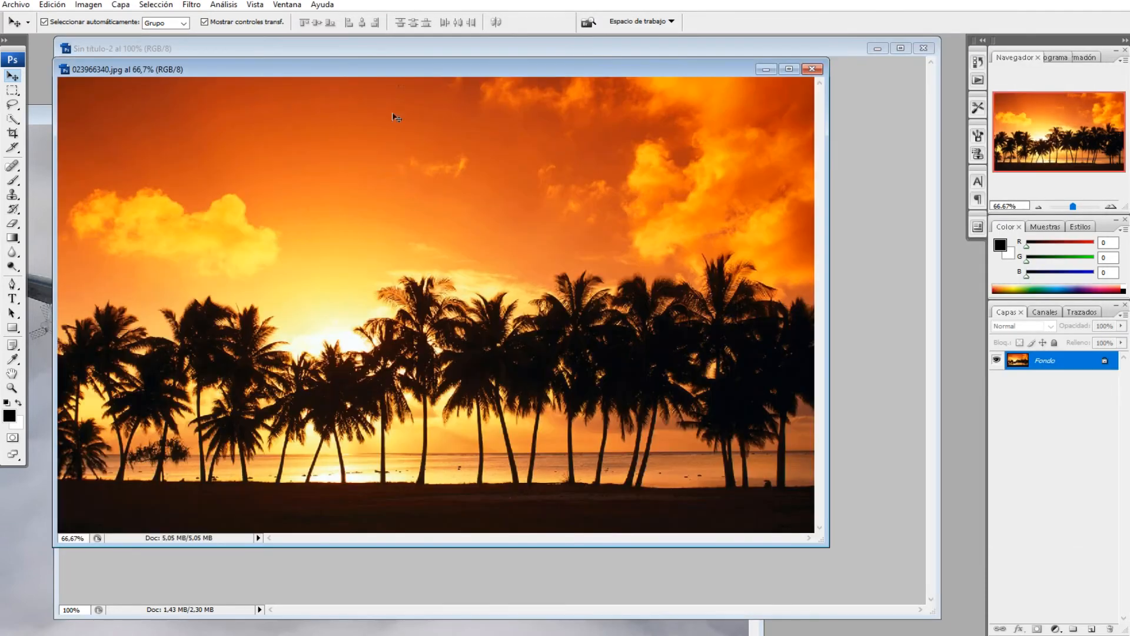
drag(419, 72, 738, 114)
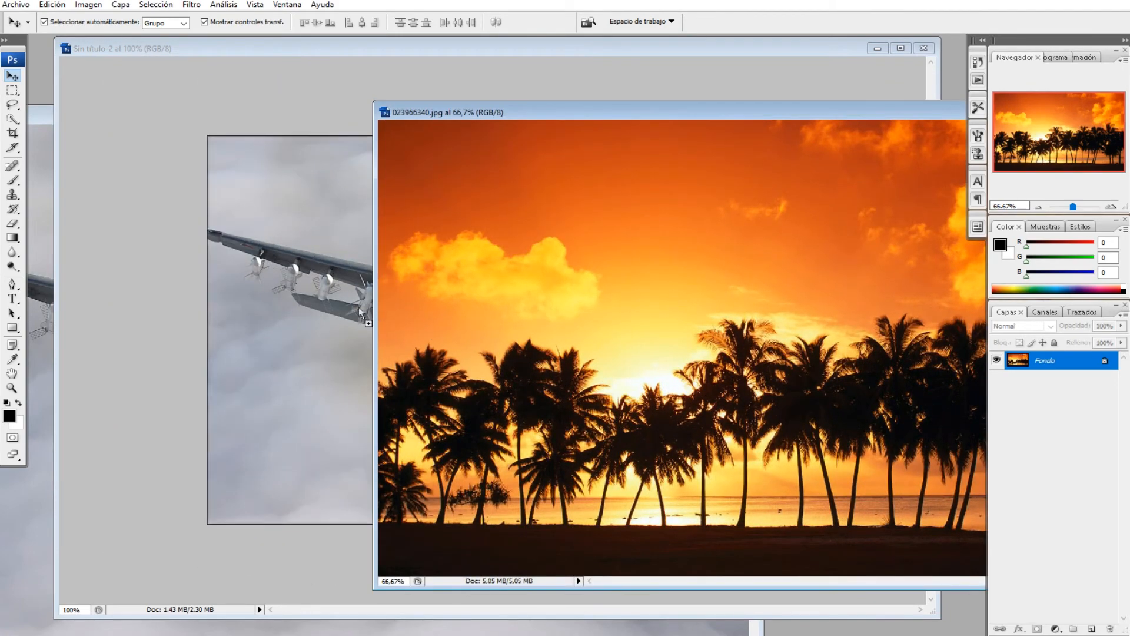
Copy the palm sunset photo into the jet document and shift it until its upper-left corner is reachable
drag(283, 288, 285, 288)
drag(624, 359, 637, 431)
drag(517, 306, 574, 381)
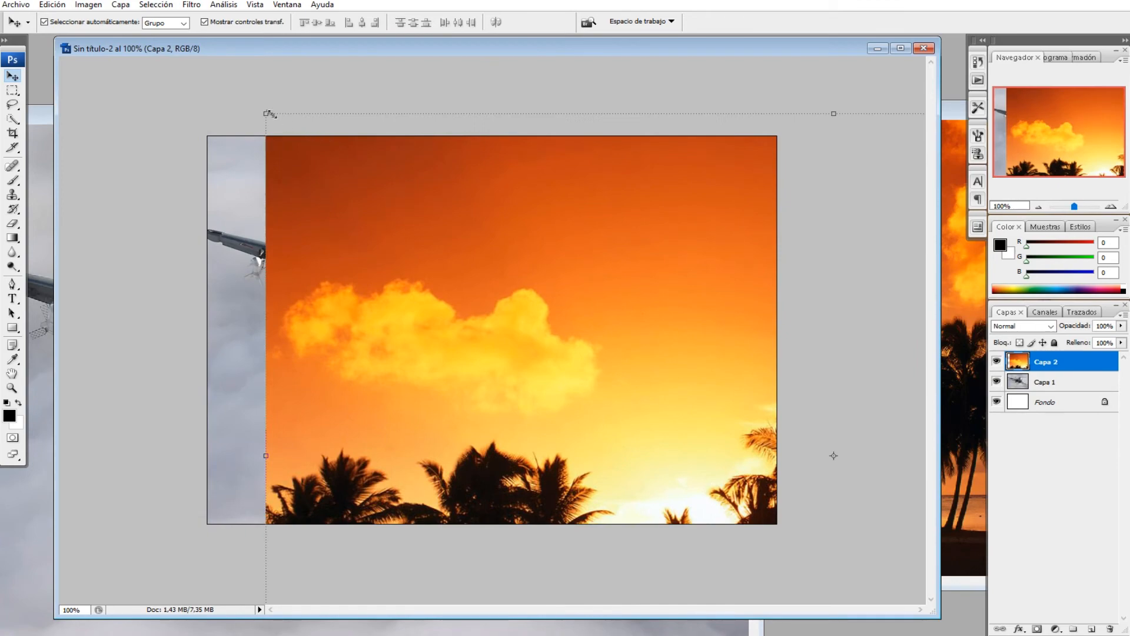
Scale the palm sunset layer proportionally to about 58.5% and position it to cover the whole canvas
mouse_move(270, 113)
mouse_down()
mouse_move(650, 366)
mouse_move(264, 123)
mouse_up()
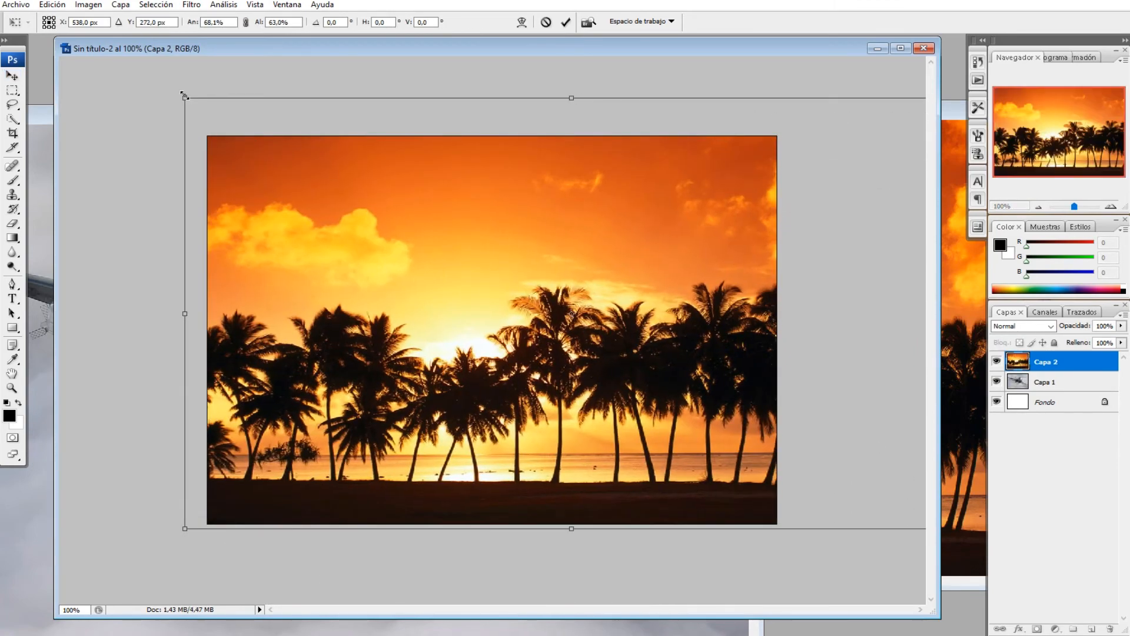
drag(185, 97, 227, 119)
click(246, 22)
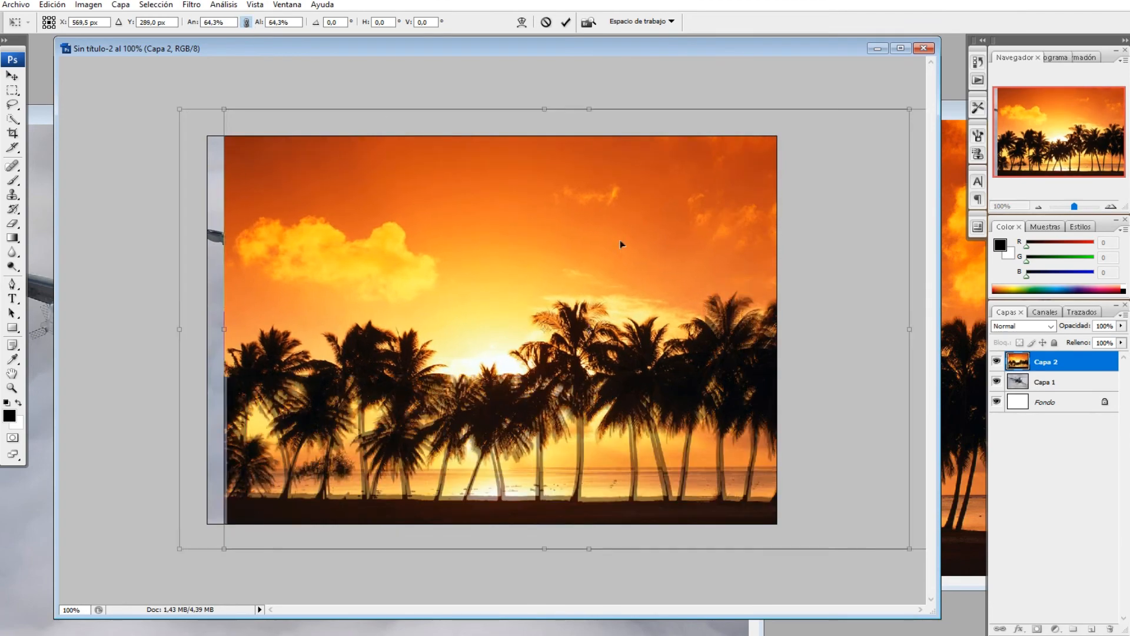
drag(624, 245, 550, 242)
drag(142, 102, 194, 133)
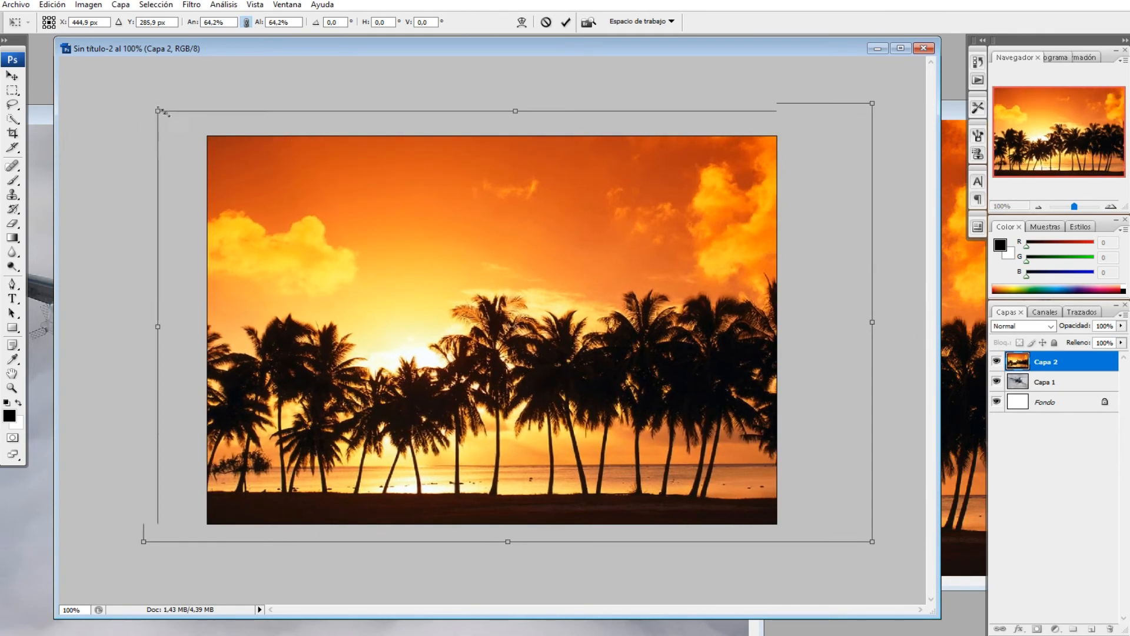
drag(509, 263, 477, 255)
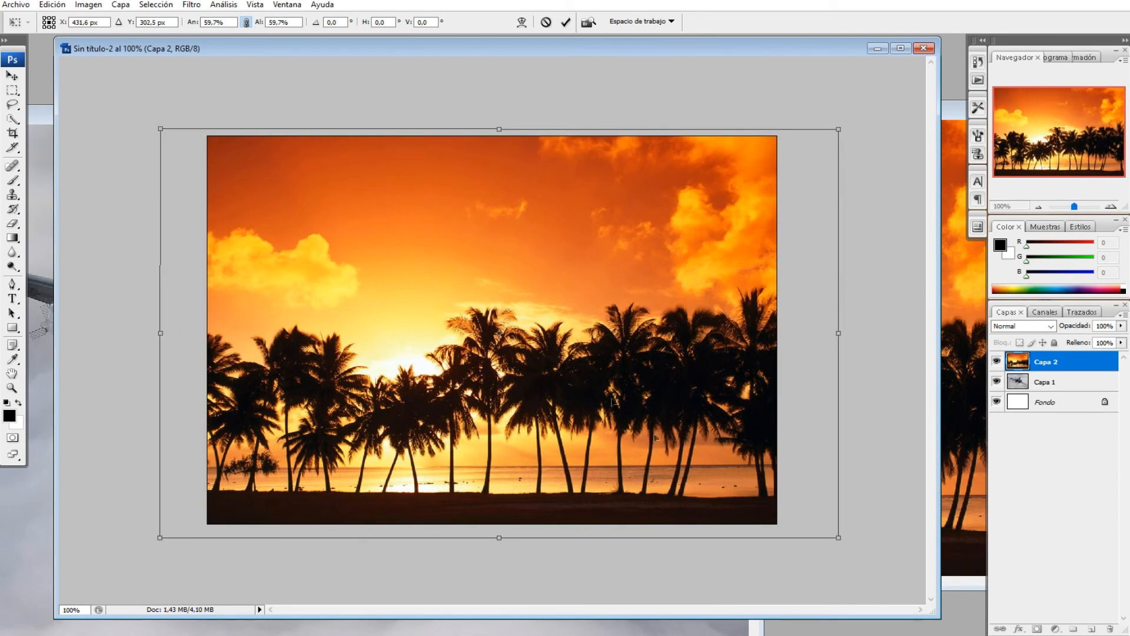
drag(840, 538, 824, 532)
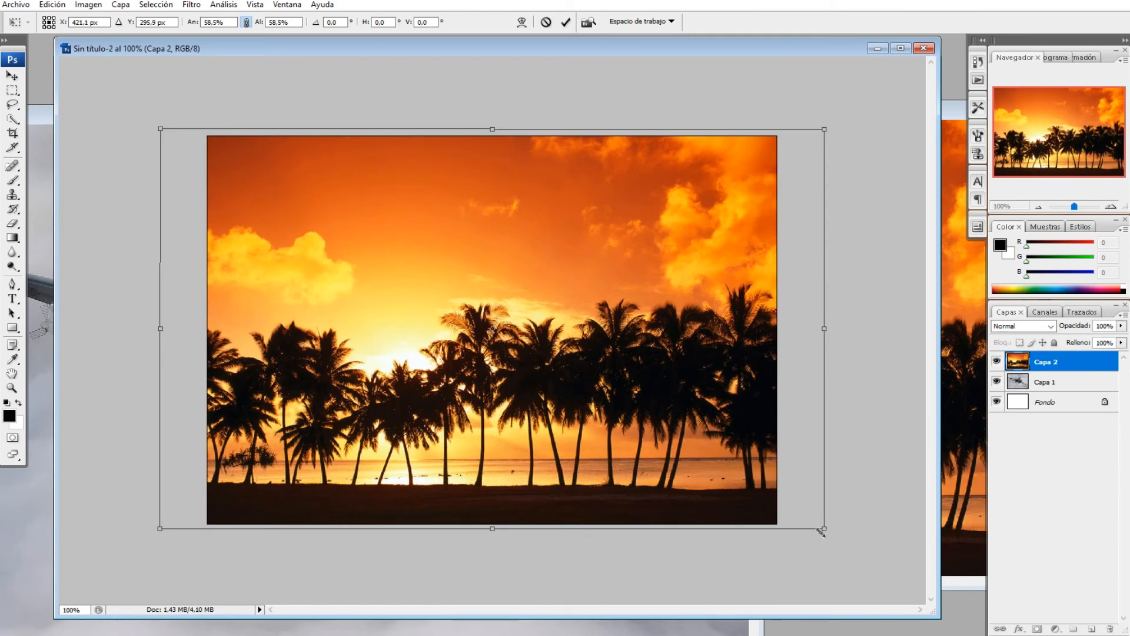
key(Return)
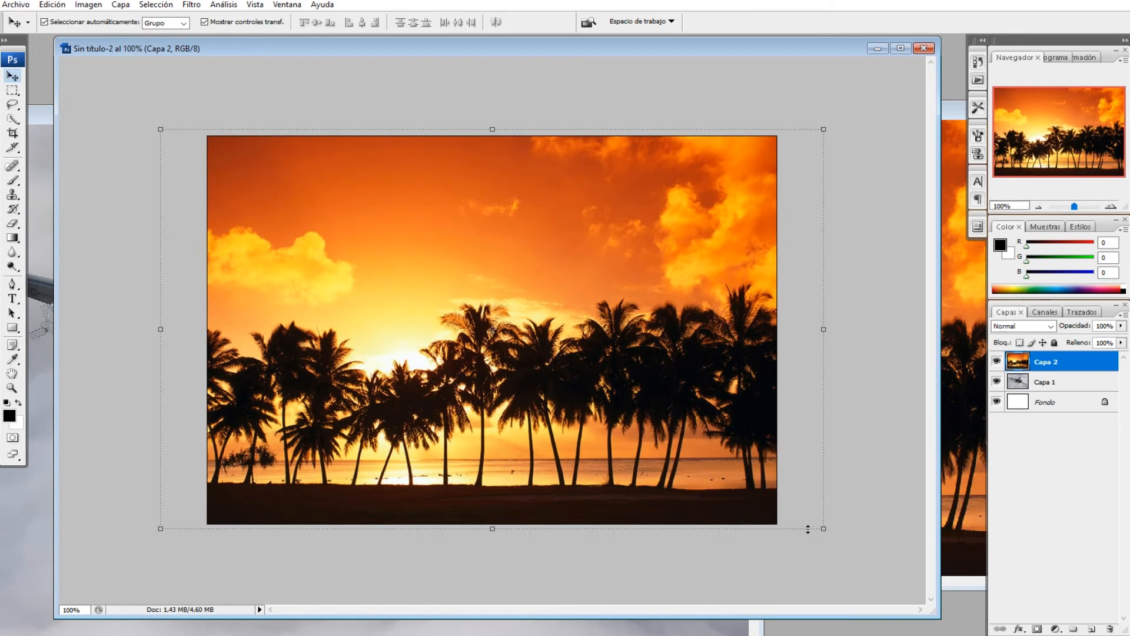
Move the jet layer Capa 1 above the palm sunset layer Capa 2 in the layer order
click(1046, 383)
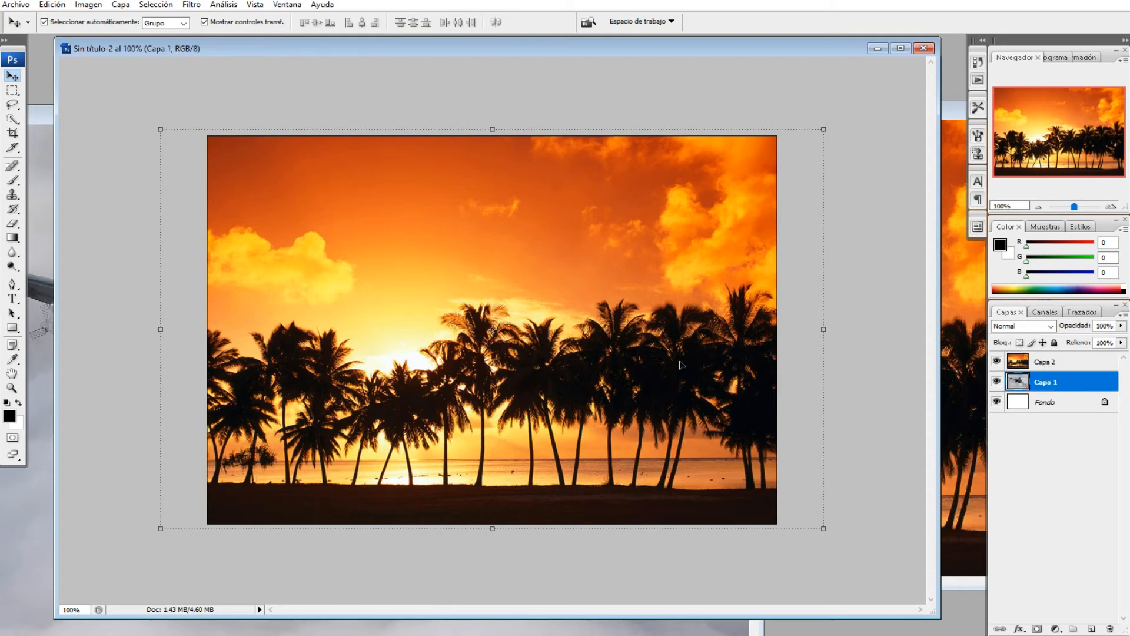
click(887, 316)
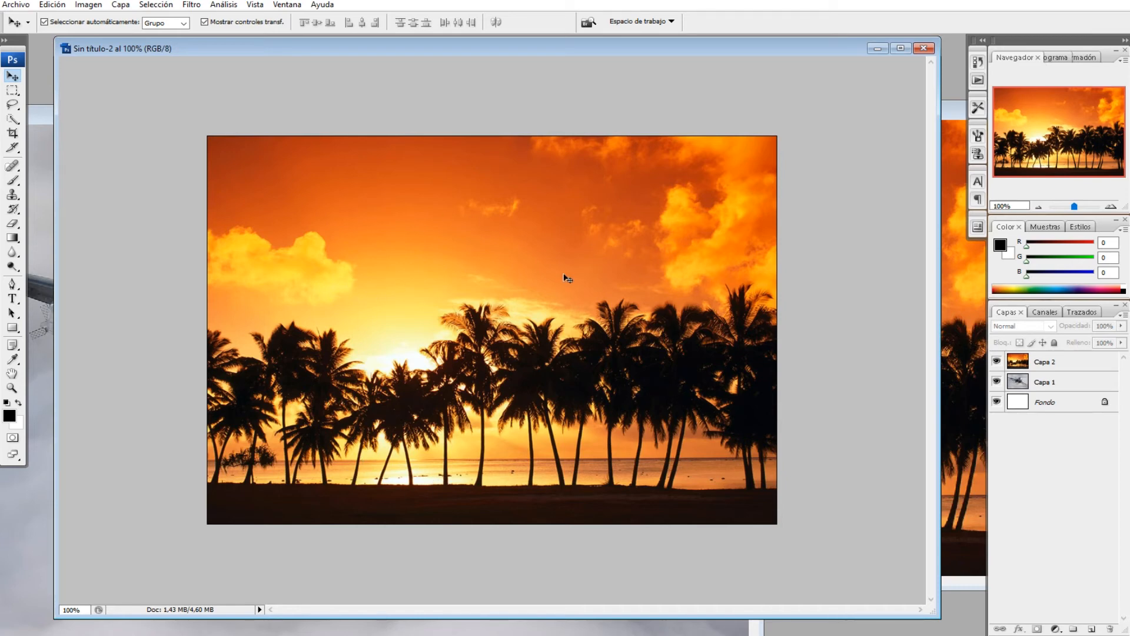
click(1045, 368)
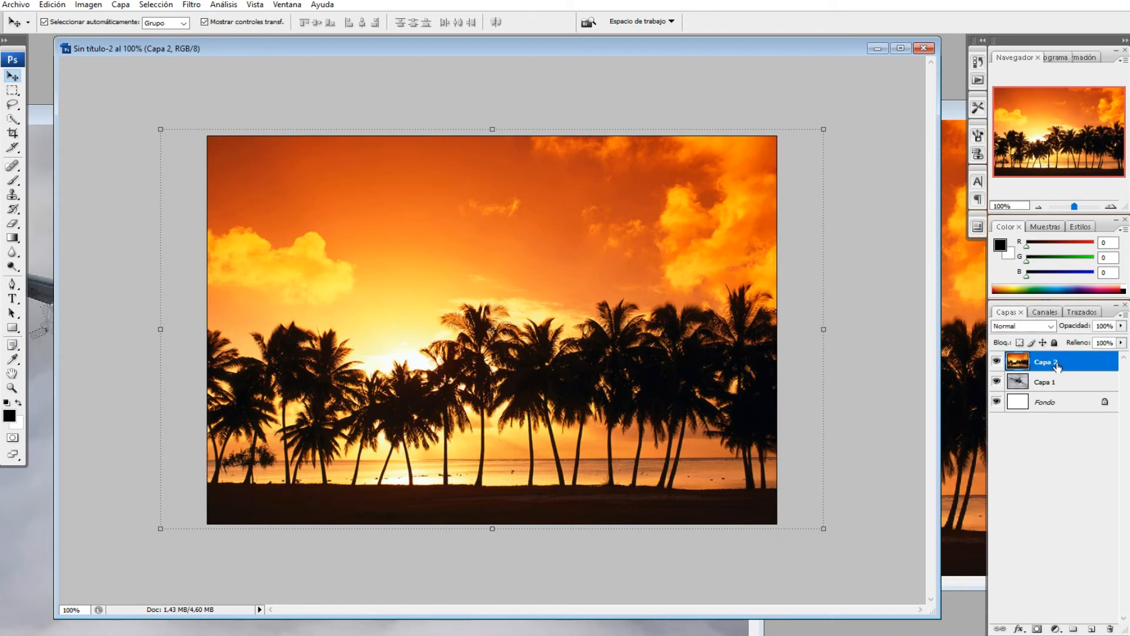
click(1044, 384)
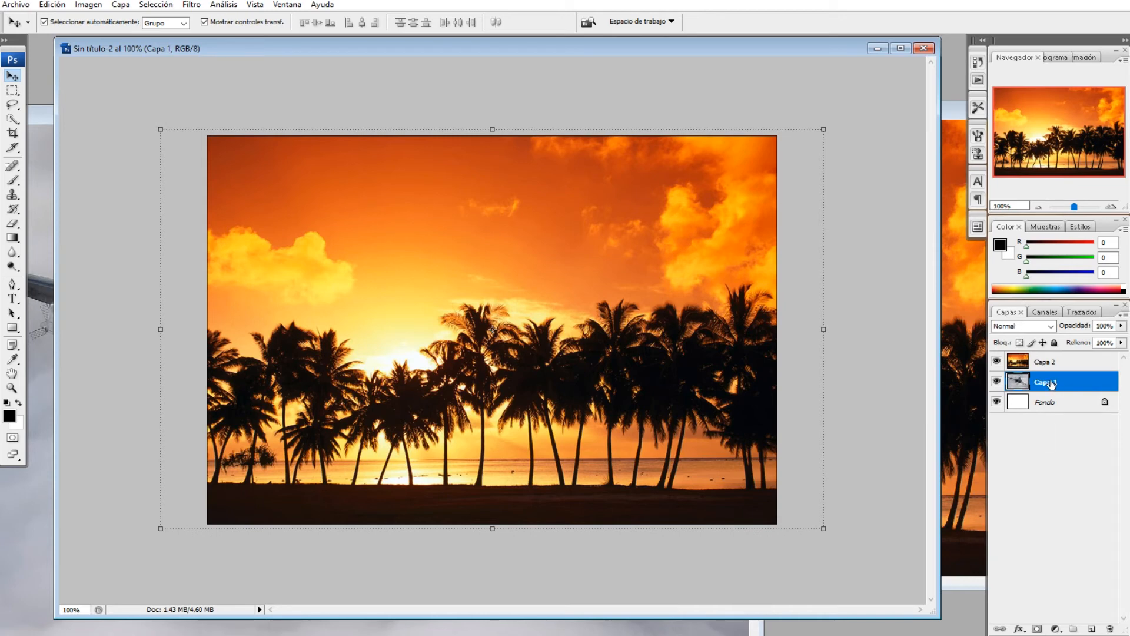
drag(1052, 384, 1053, 362)
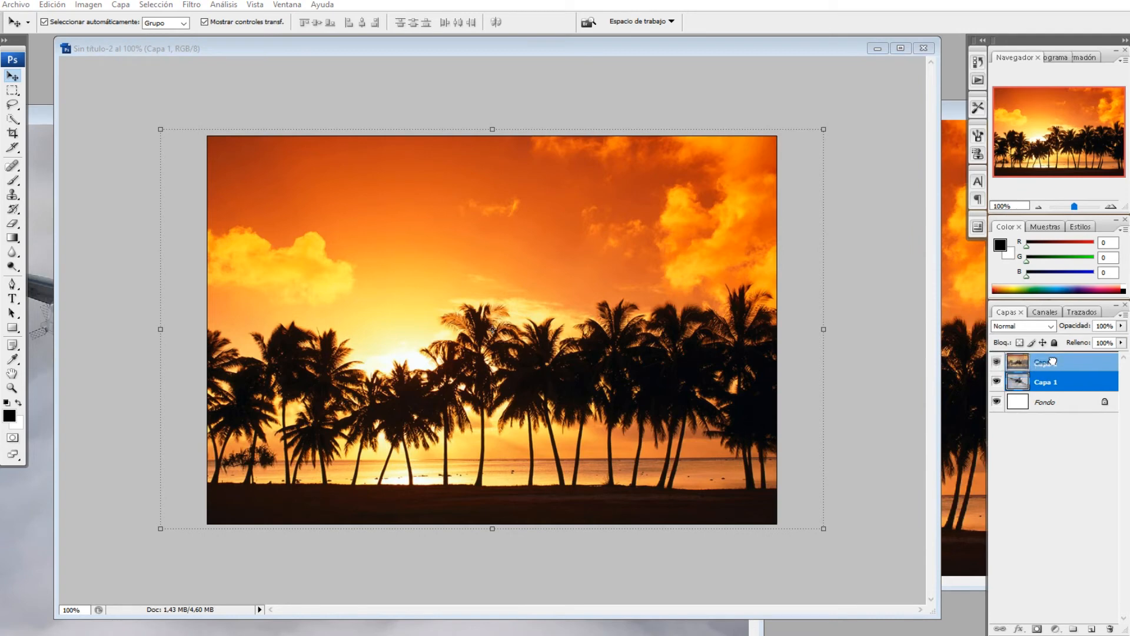
drag(1052, 361, 1052, 360)
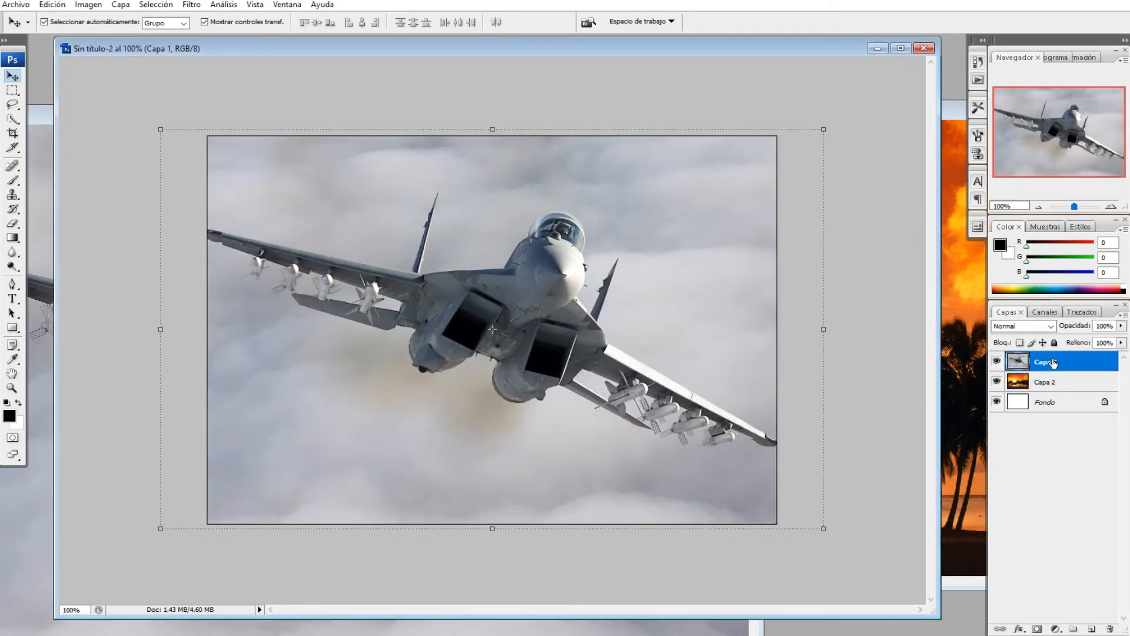
Hide and show the jet and palm sunset layers to compare what each one covers, leaving both shown
click(1021, 385)
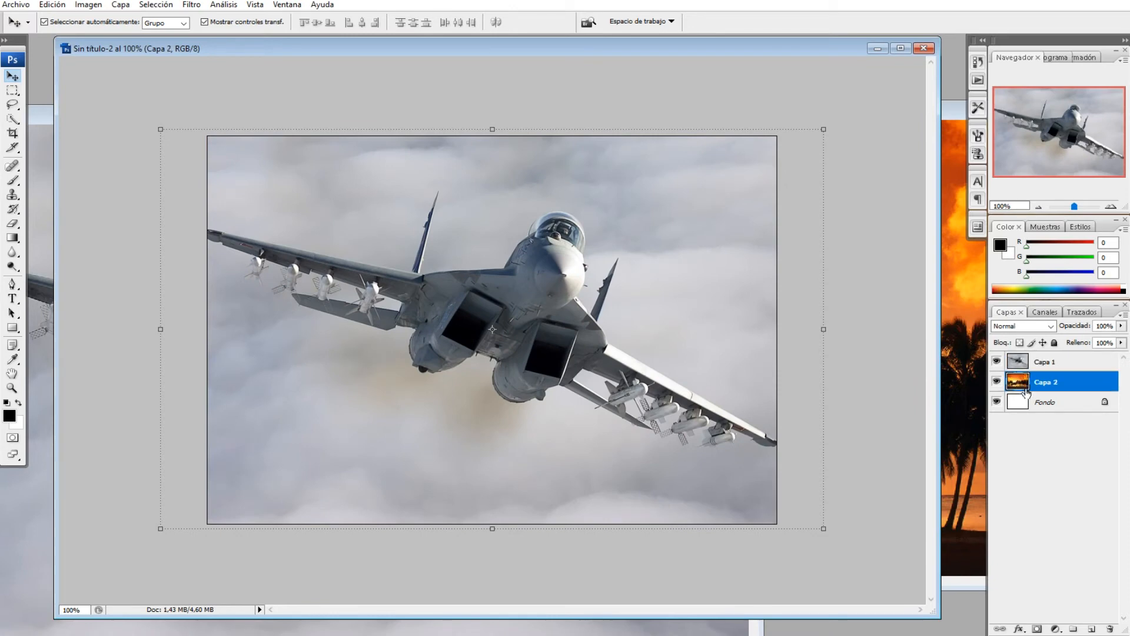
click(1023, 367)
click(1019, 383)
click(997, 361)
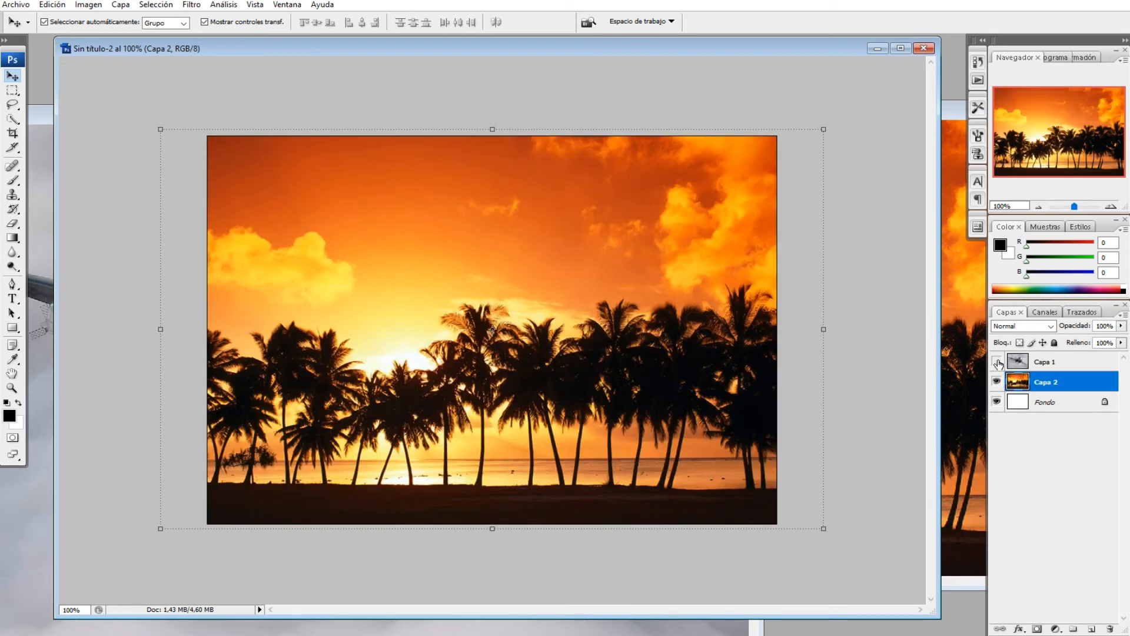
click(1034, 361)
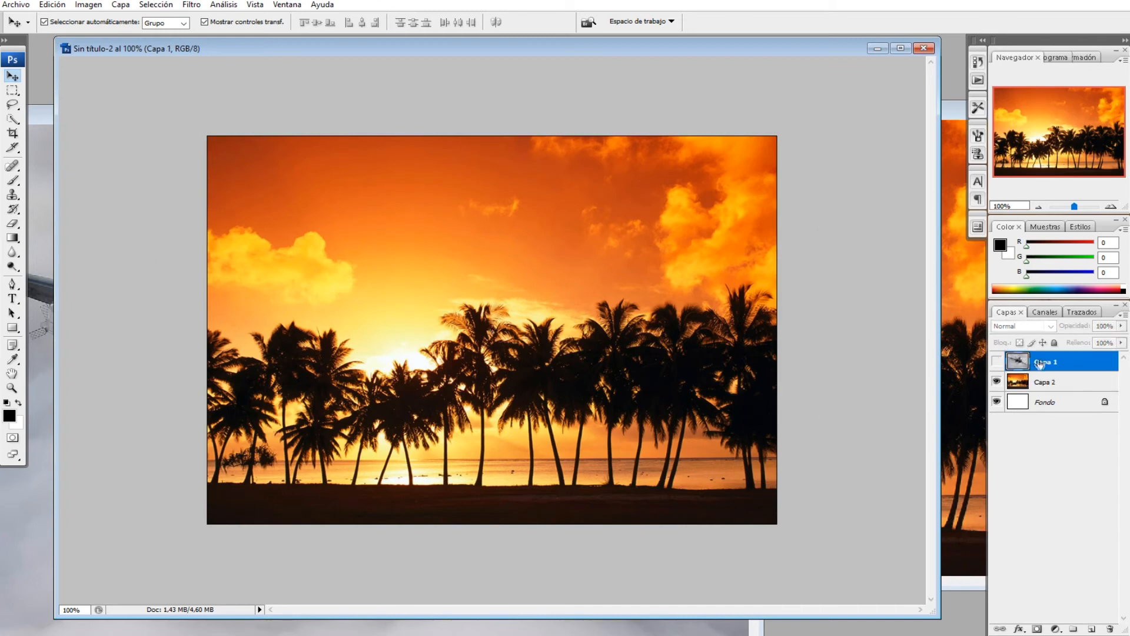
click(998, 384)
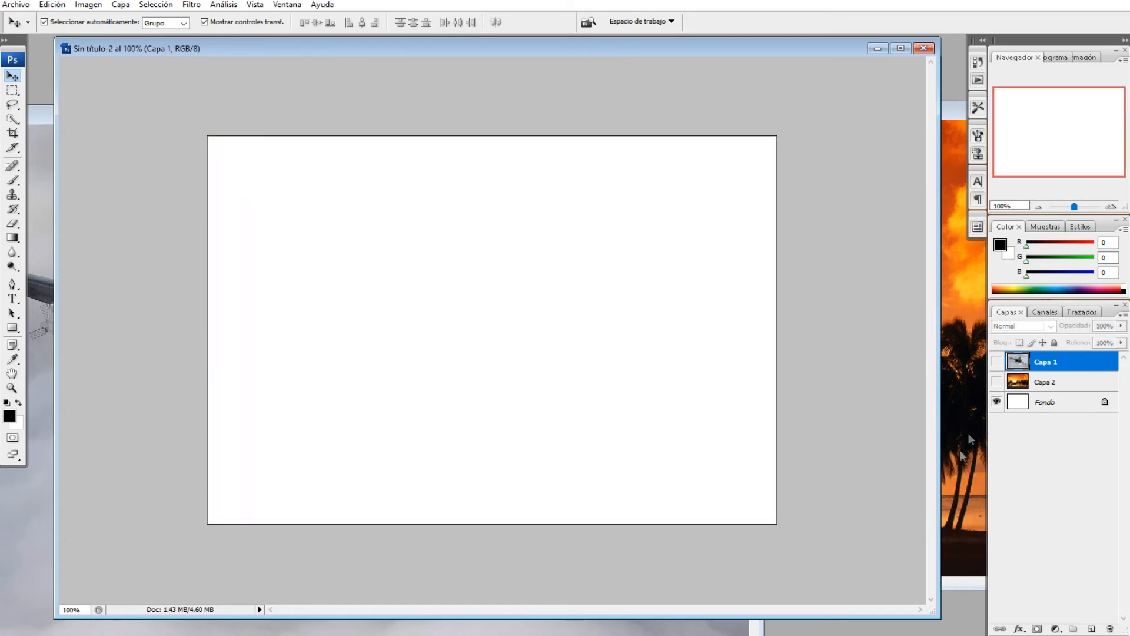
click(997, 384)
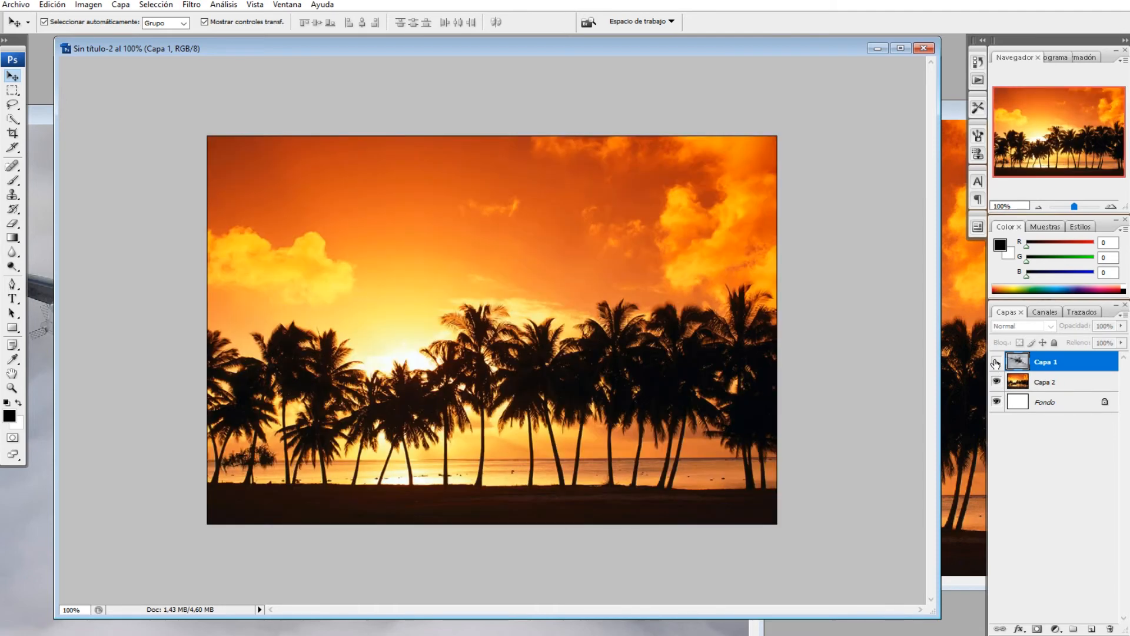
click(996, 361)
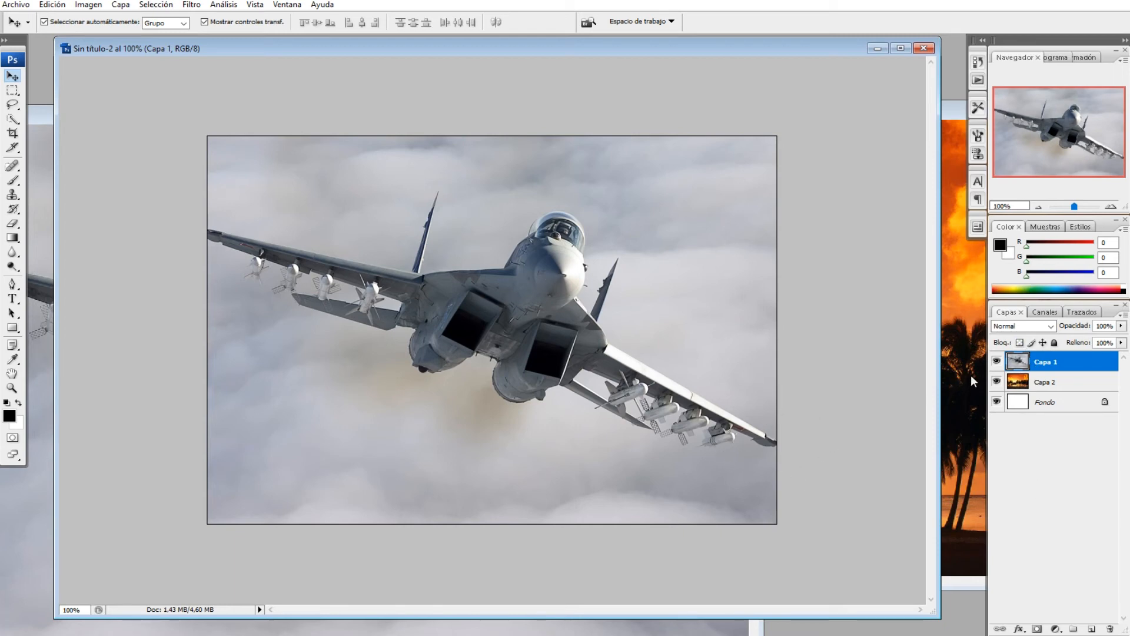
click(995, 362)
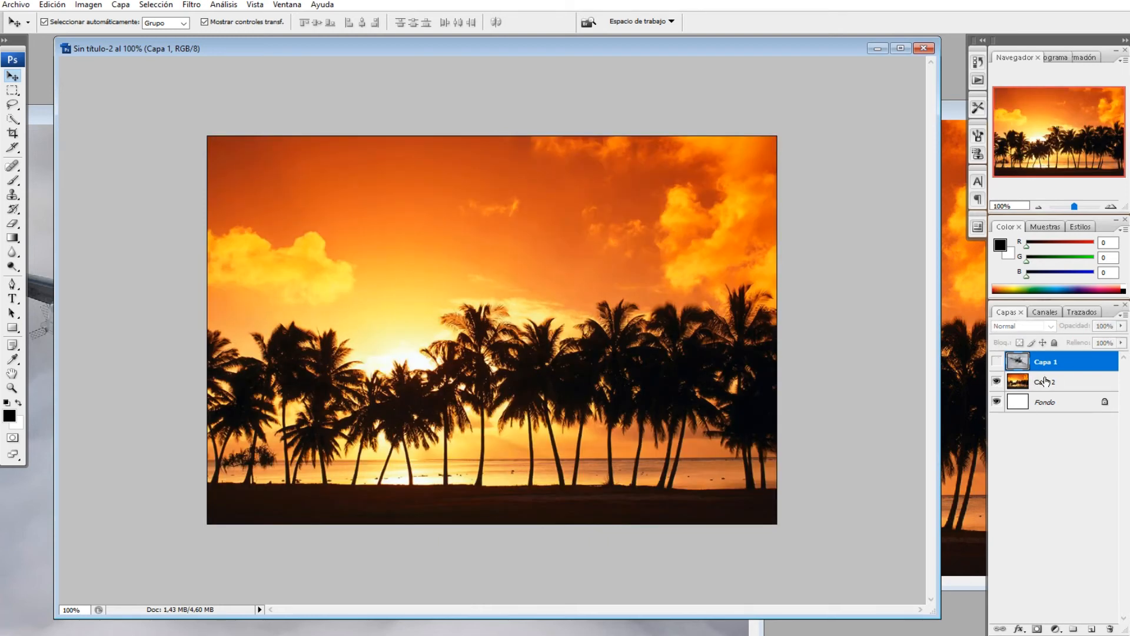
click(996, 361)
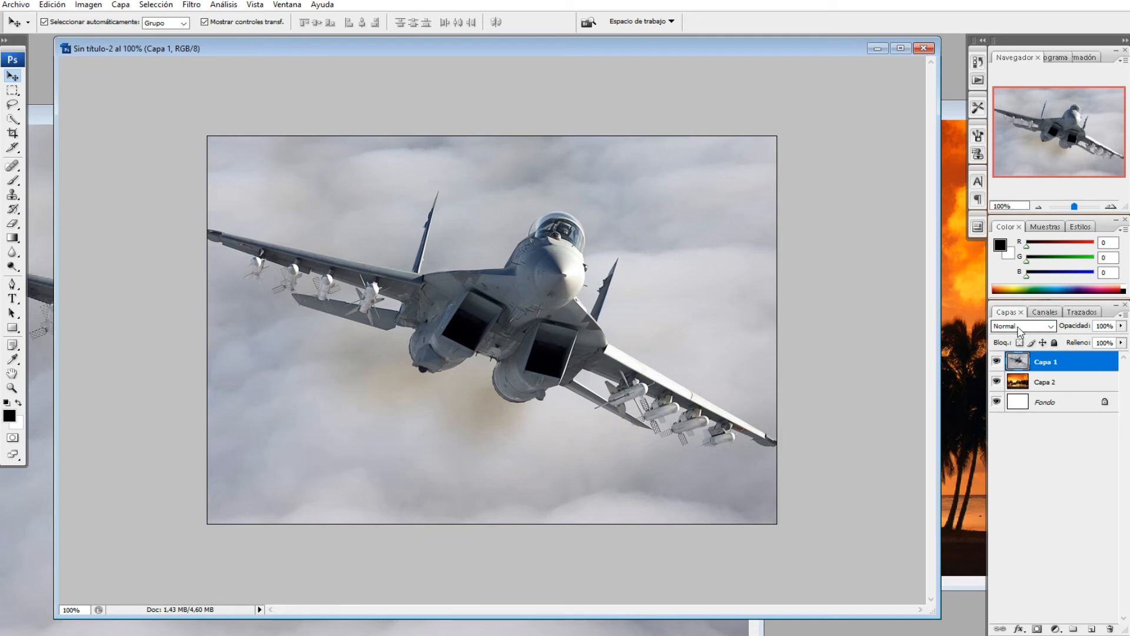
Set the blending mode of the jet layer Capa 1 to Multiplicar and deselect the layer
click(1050, 326)
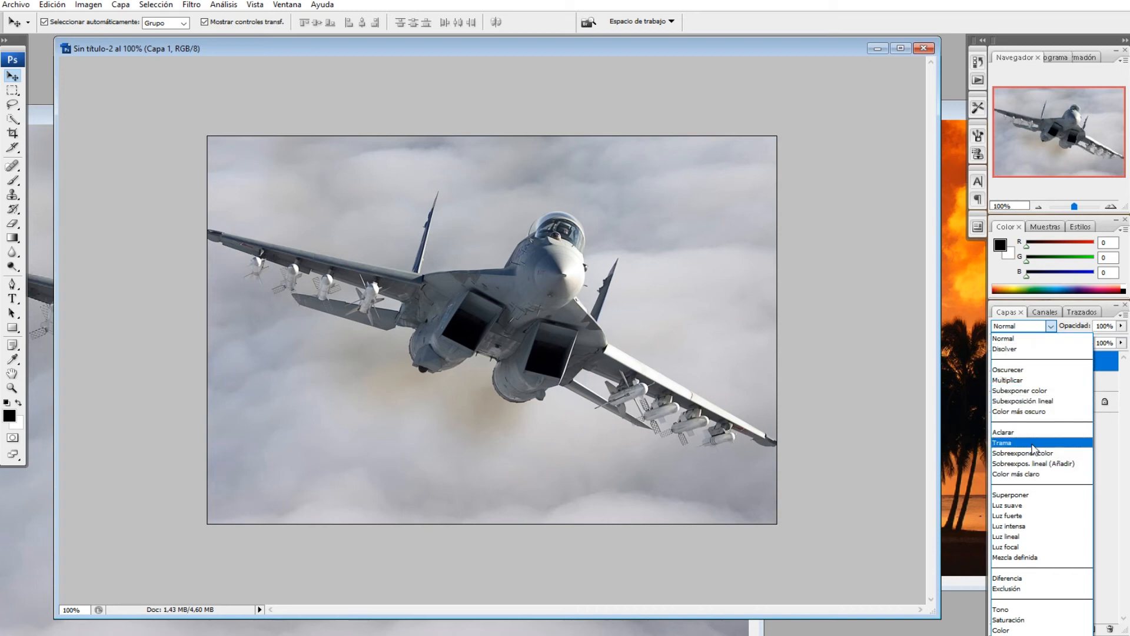
click(1013, 380)
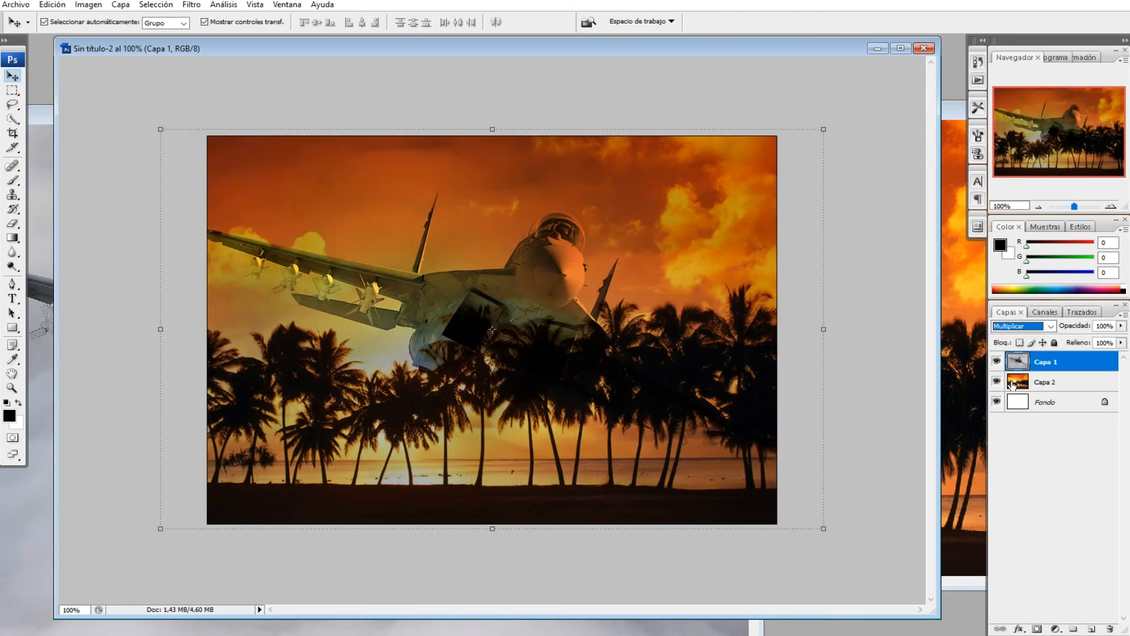
click(861, 495)
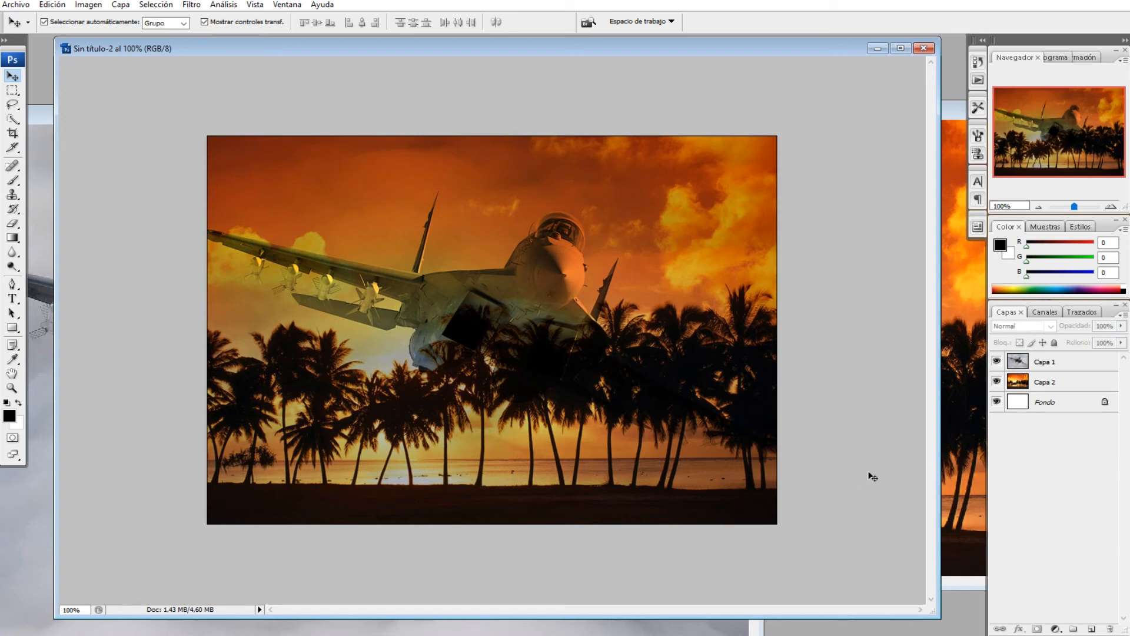
Compare the blending modes assigned to Capa 1, Capa 2 and Fondo by selecting each layer, ending with Capa 1 selected
click(1059, 368)
click(1053, 383)
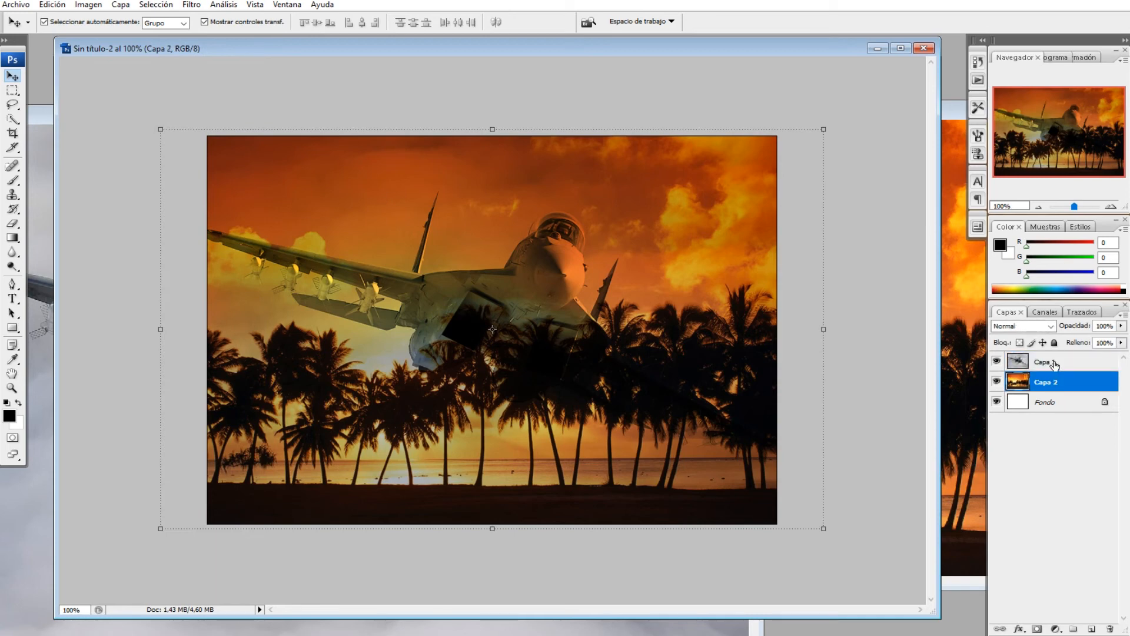
click(1055, 366)
click(1055, 384)
click(1057, 363)
click(1053, 384)
click(1045, 403)
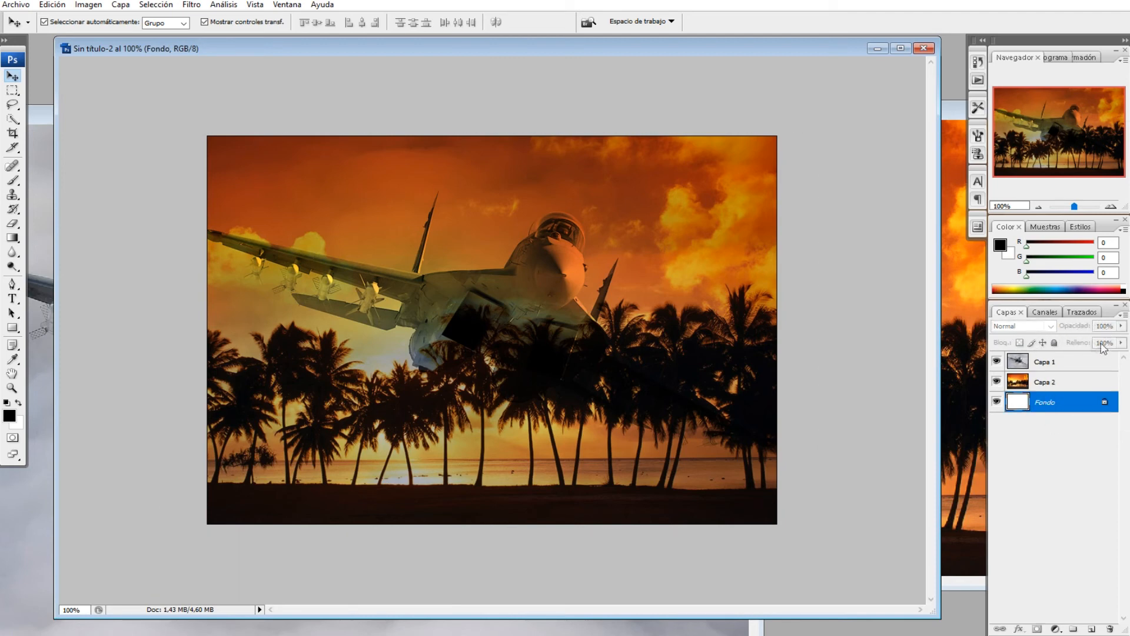
click(1043, 383)
click(1045, 361)
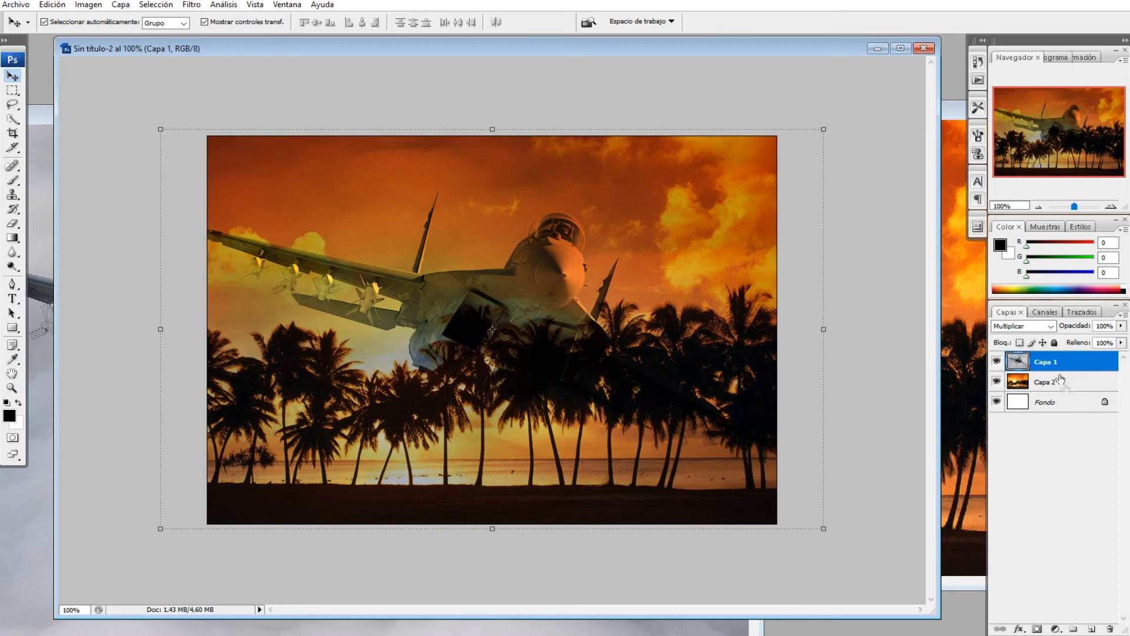
Try the Aclarar, Luz lineal, Luz suave, Tono and Luminosidad blending modes on the jet layer Capa 1
click(1051, 327)
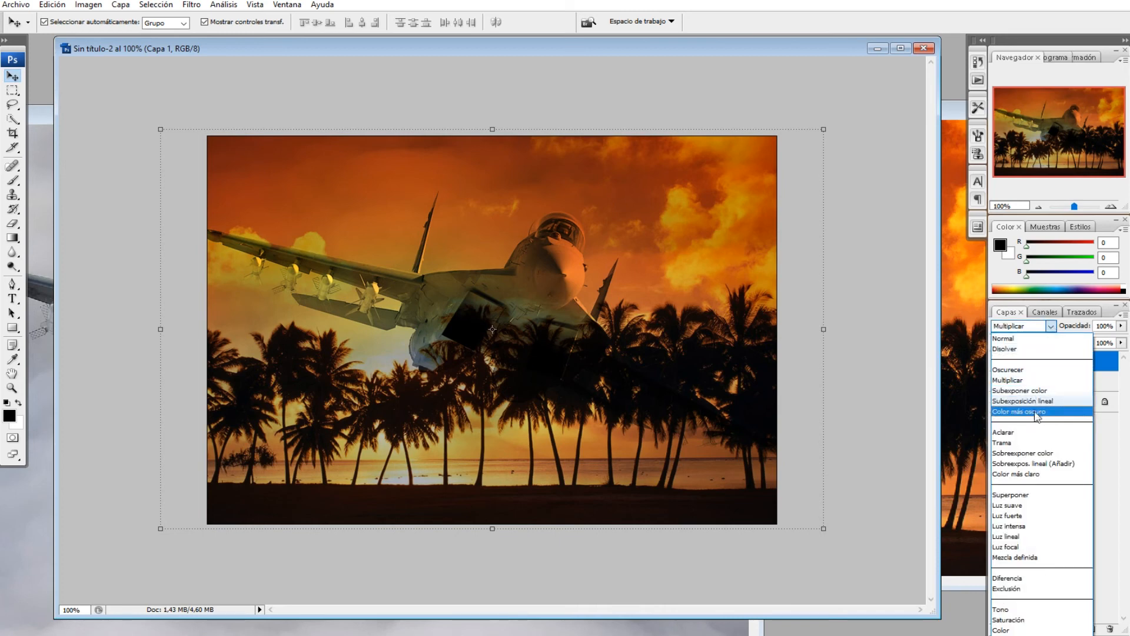
click(1034, 432)
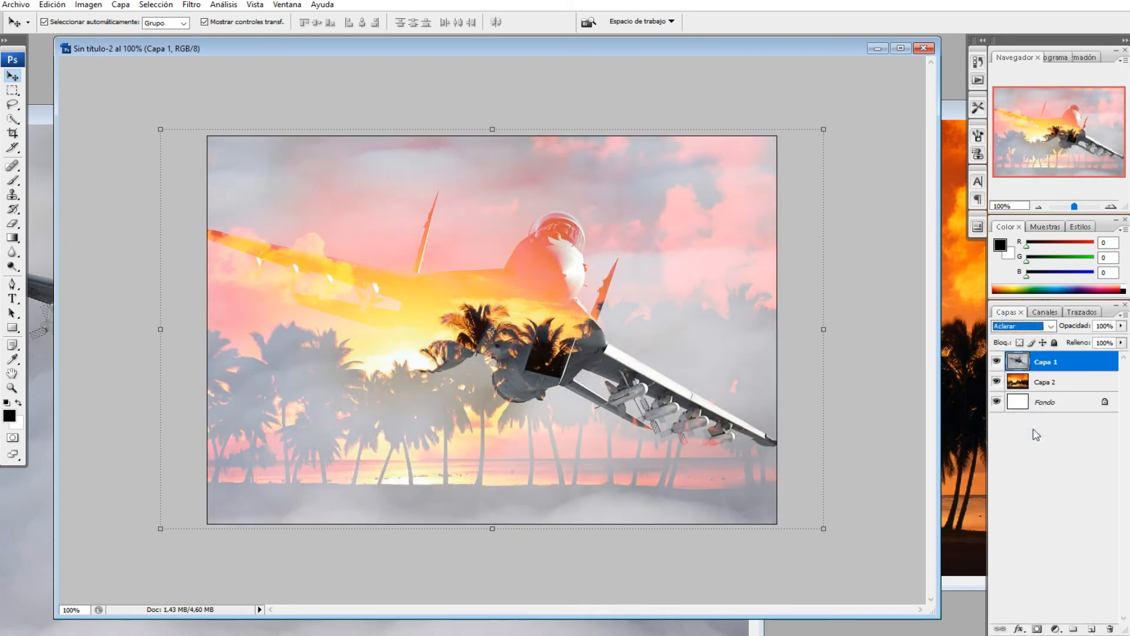
click(1043, 327)
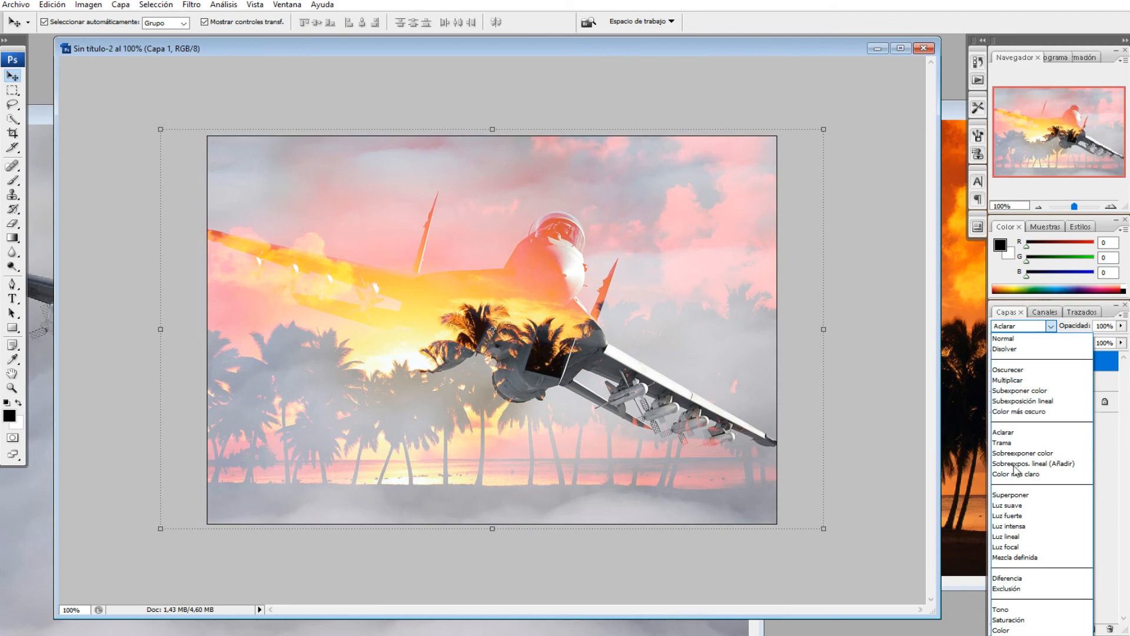
click(1022, 537)
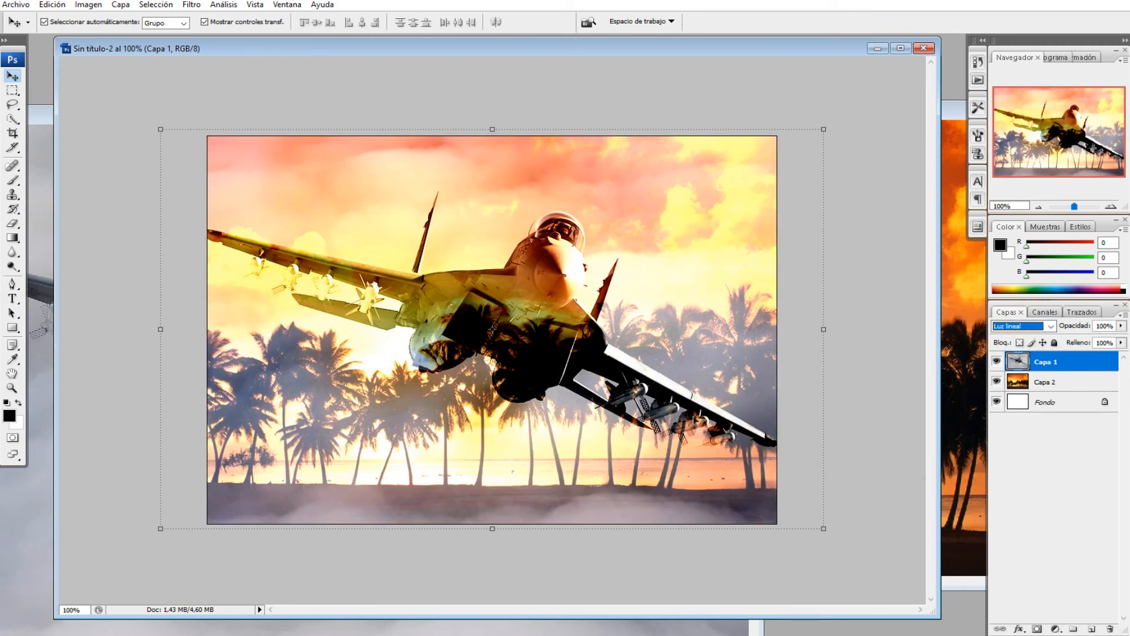
click(1051, 326)
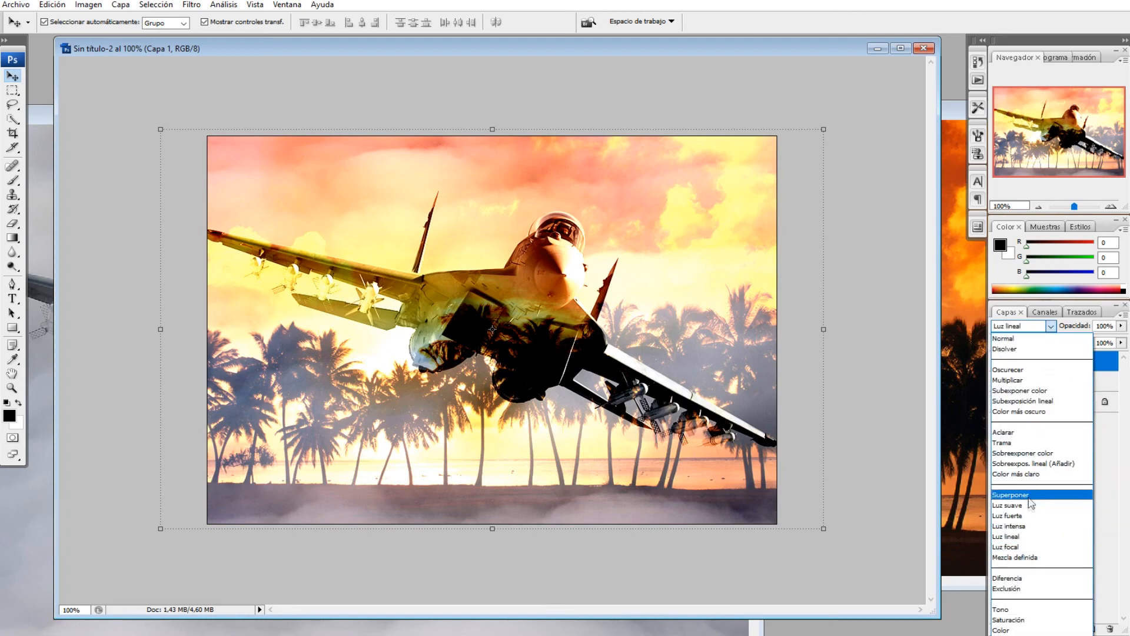
click(1030, 505)
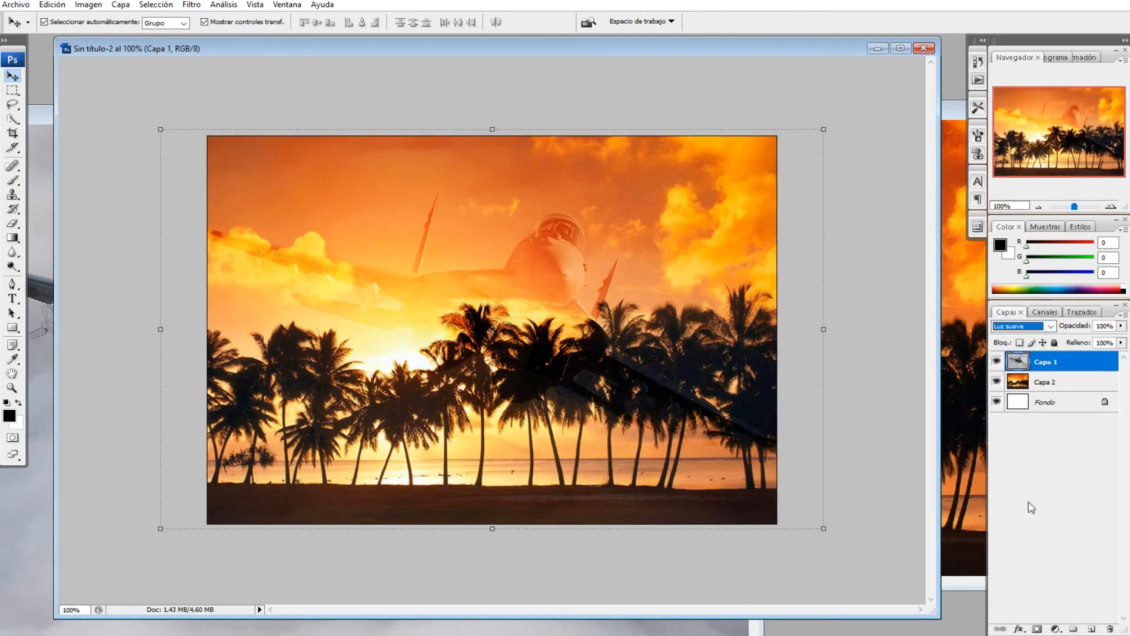
click(1050, 327)
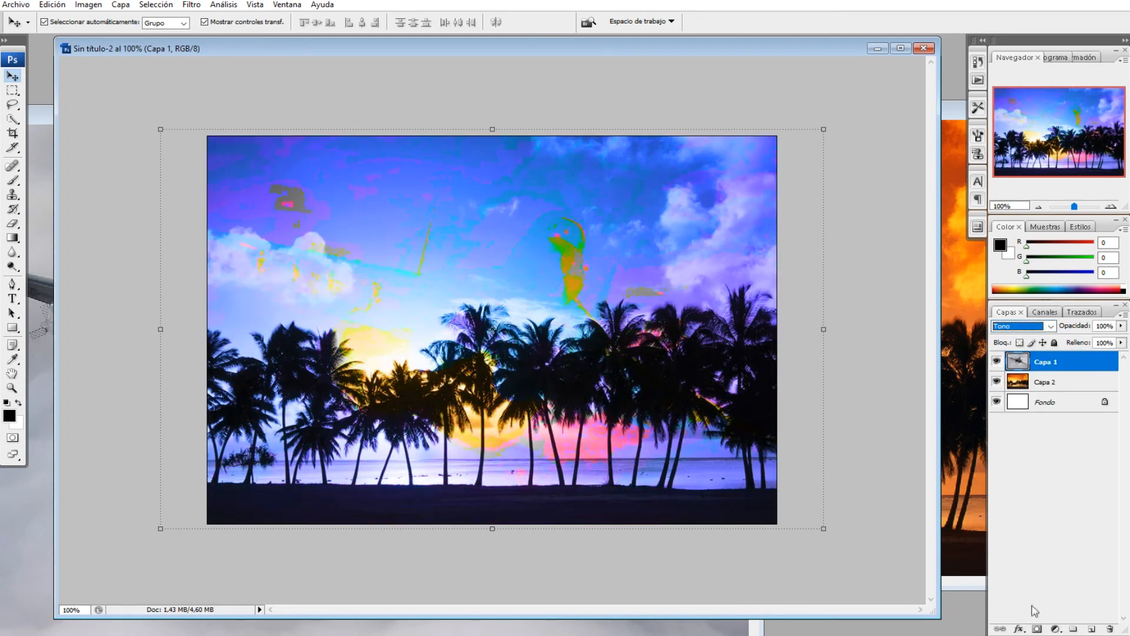
click(1050, 327)
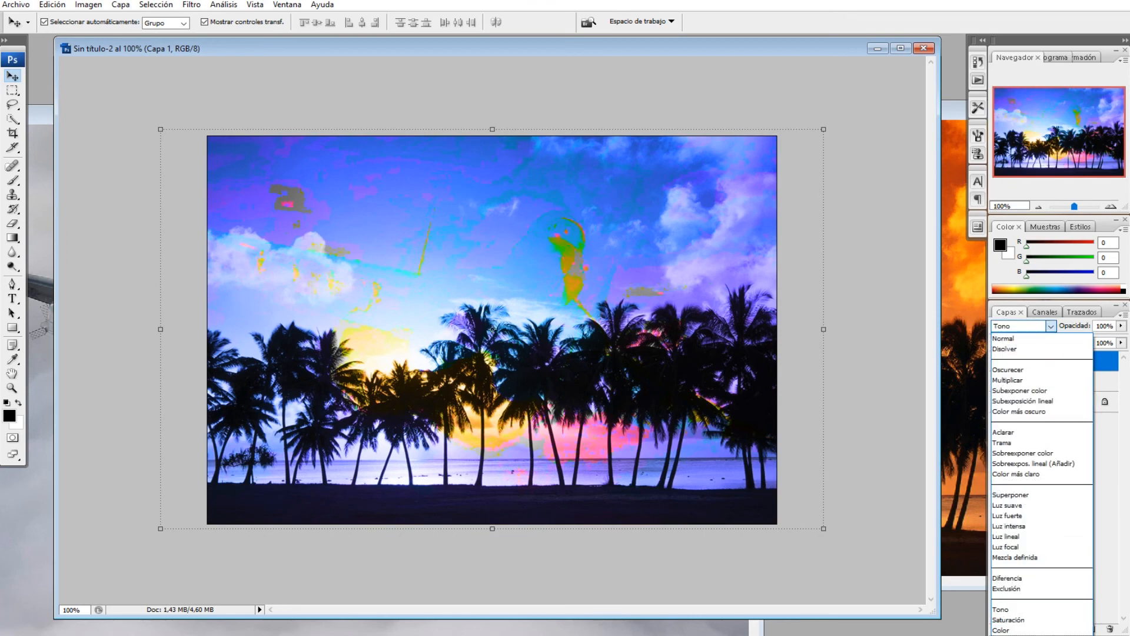
click(1009, 631)
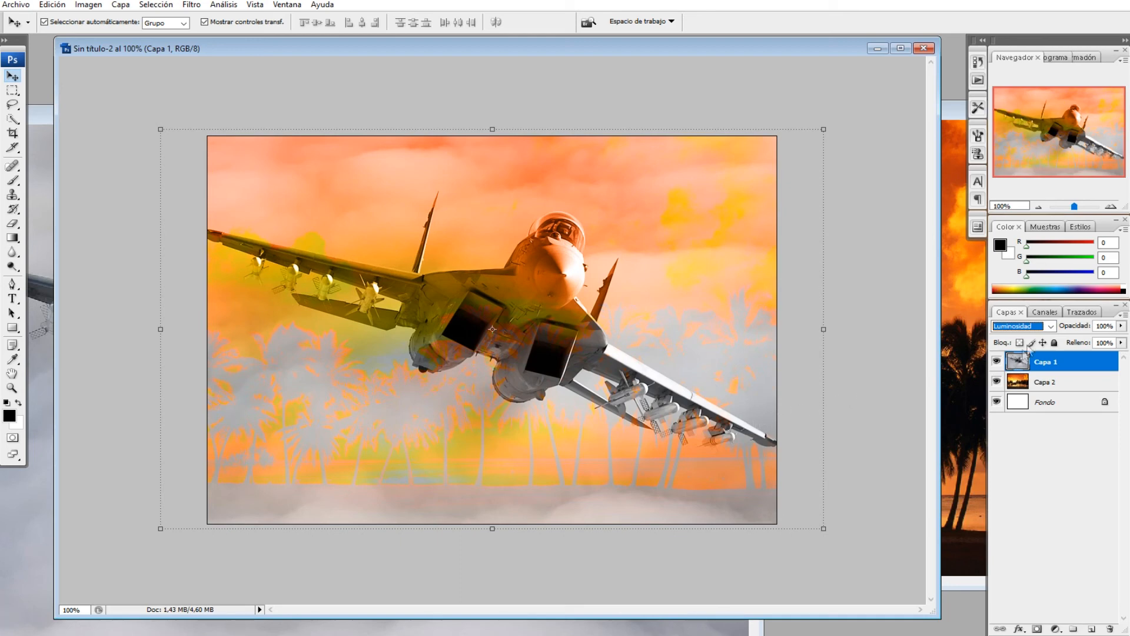
Return the jet layer Capa 1 to the Multiplicar blending mode and leave no layer selected
click(1050, 326)
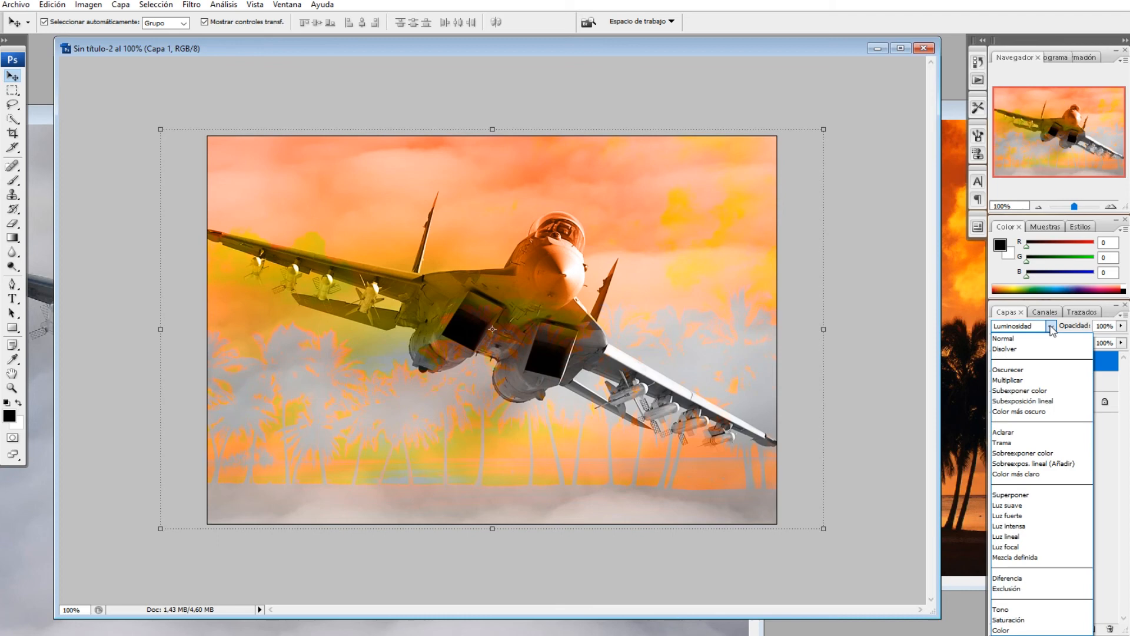
click(1027, 380)
click(886, 282)
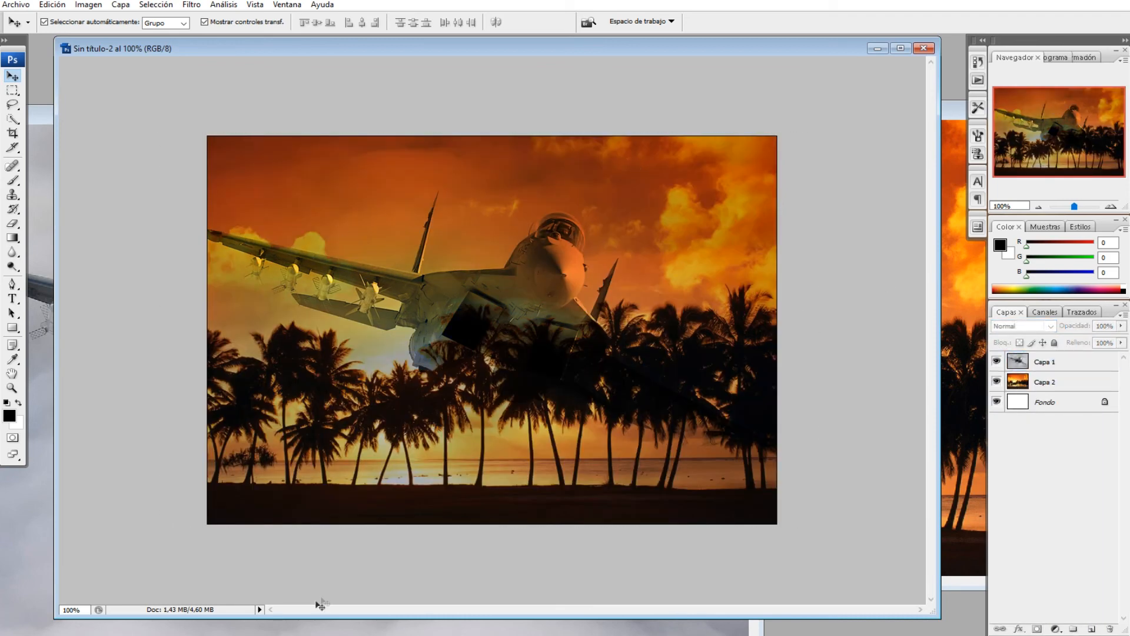
Switch to File Explorer, open the instagram image from the Imagenes folder in Photoshop, and copy it into the jet and palm sunset document
click(340, 635)
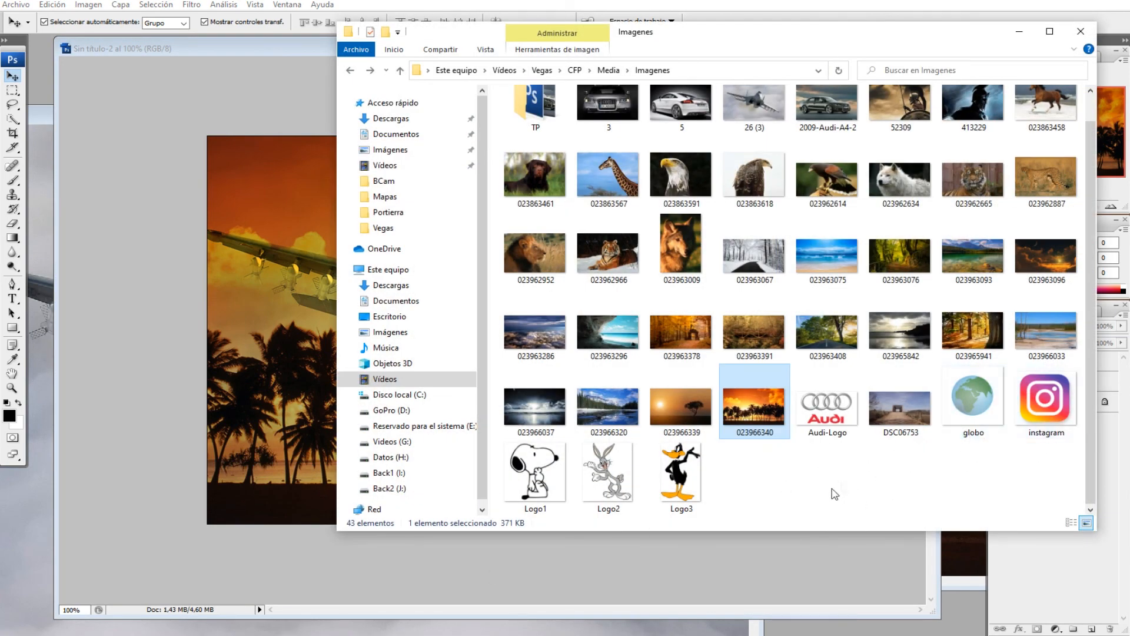
click(609, 486)
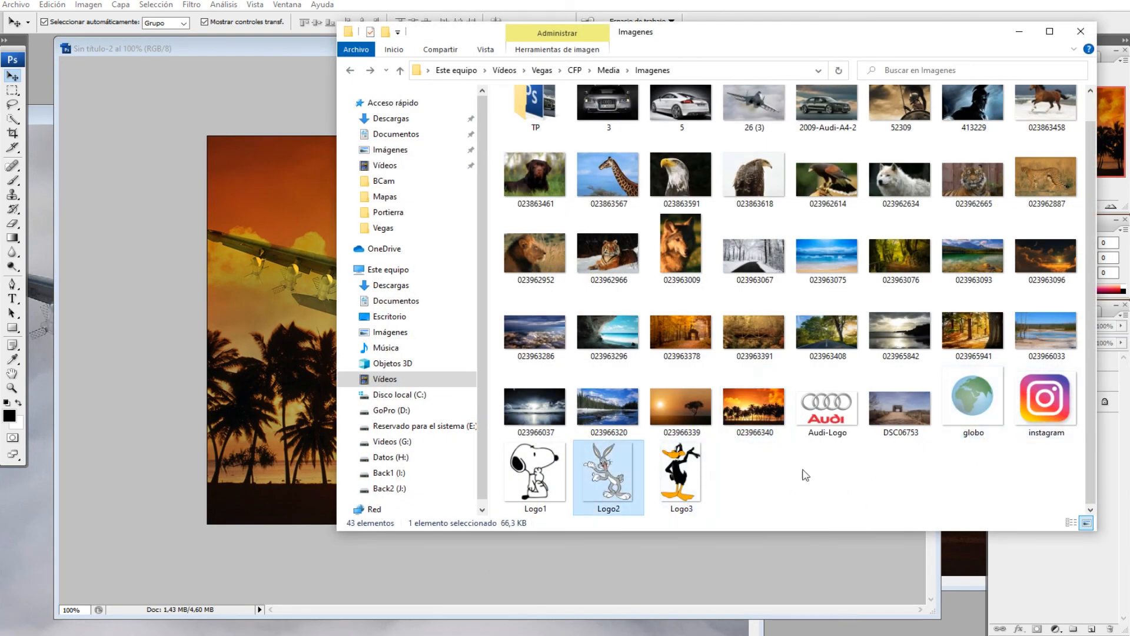
click(1039, 405)
drag(1039, 405, 299, 376)
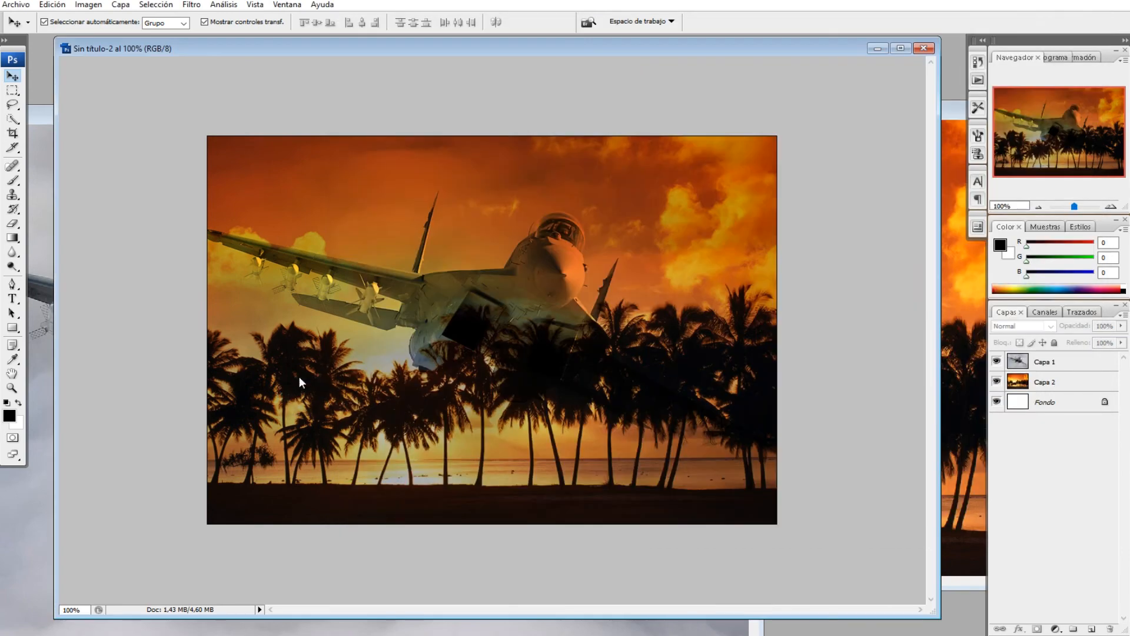
drag(415, 204, 618, 215)
Scale the Instagram logo layer Capa 3 proportionally to 11.2% and place it in the canvas's upper-left corner
drag(694, 108, 355, 415)
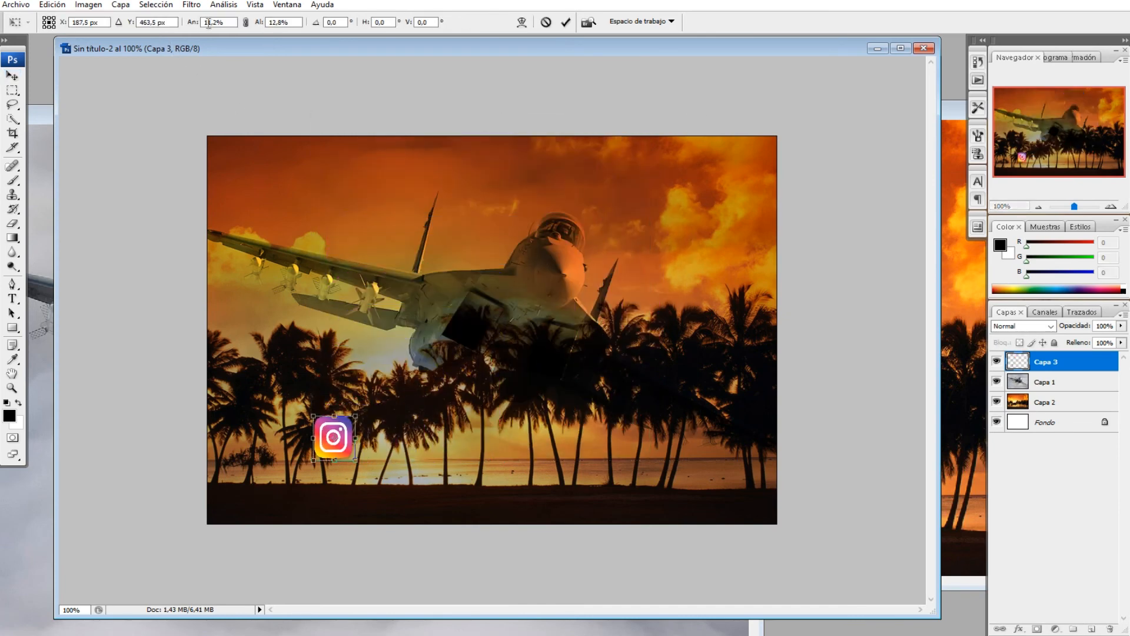
click(244, 23)
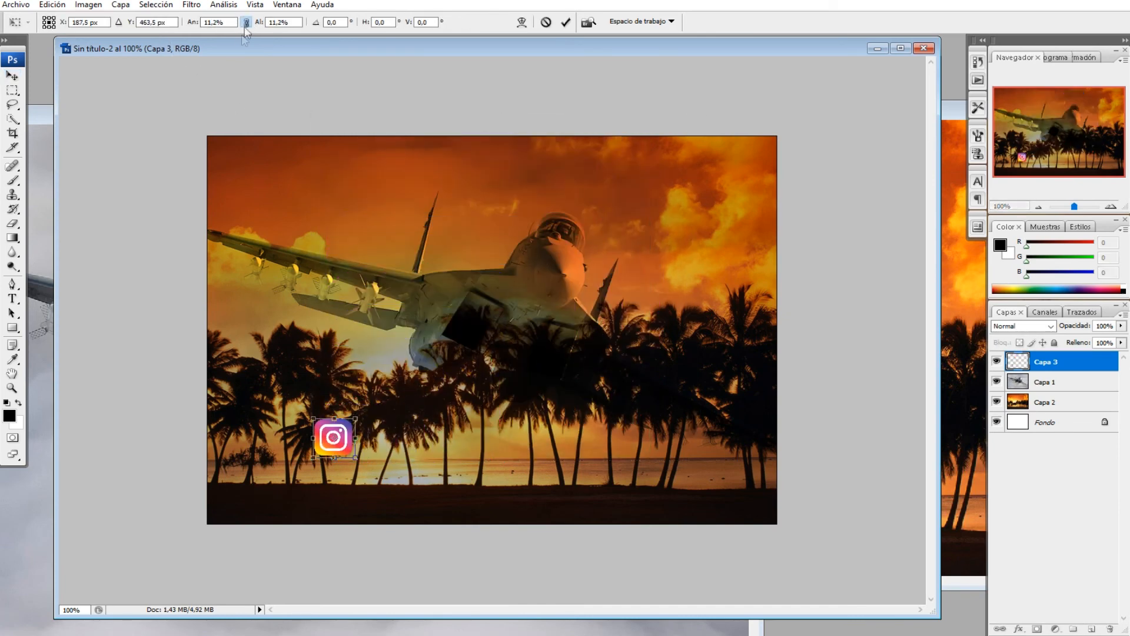
key(Return)
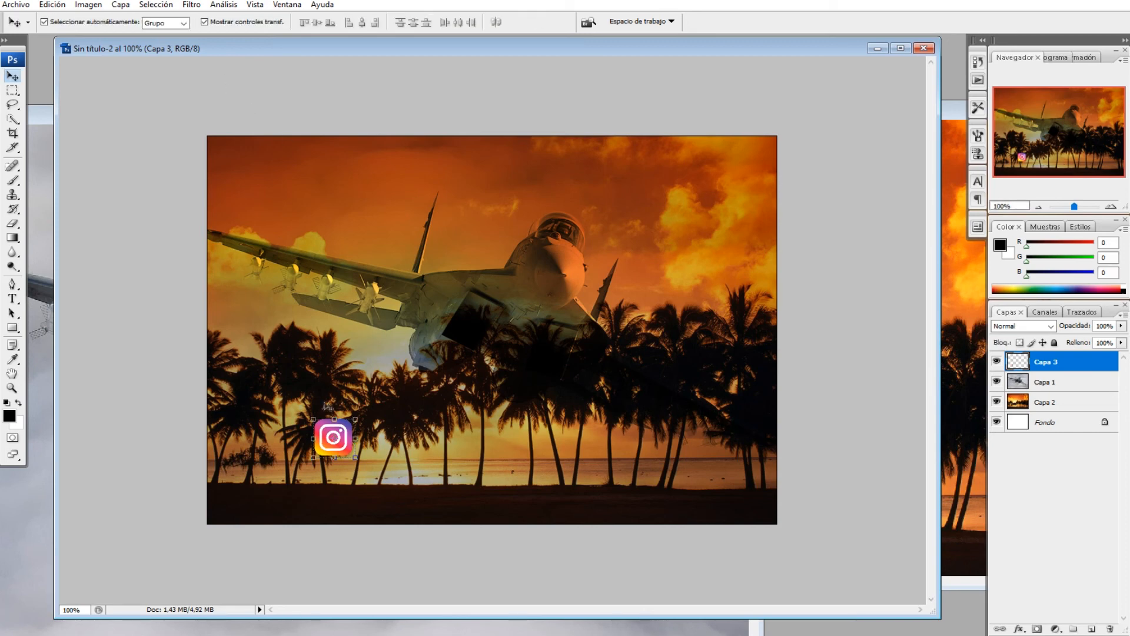
drag(321, 431, 228, 162)
click(222, 86)
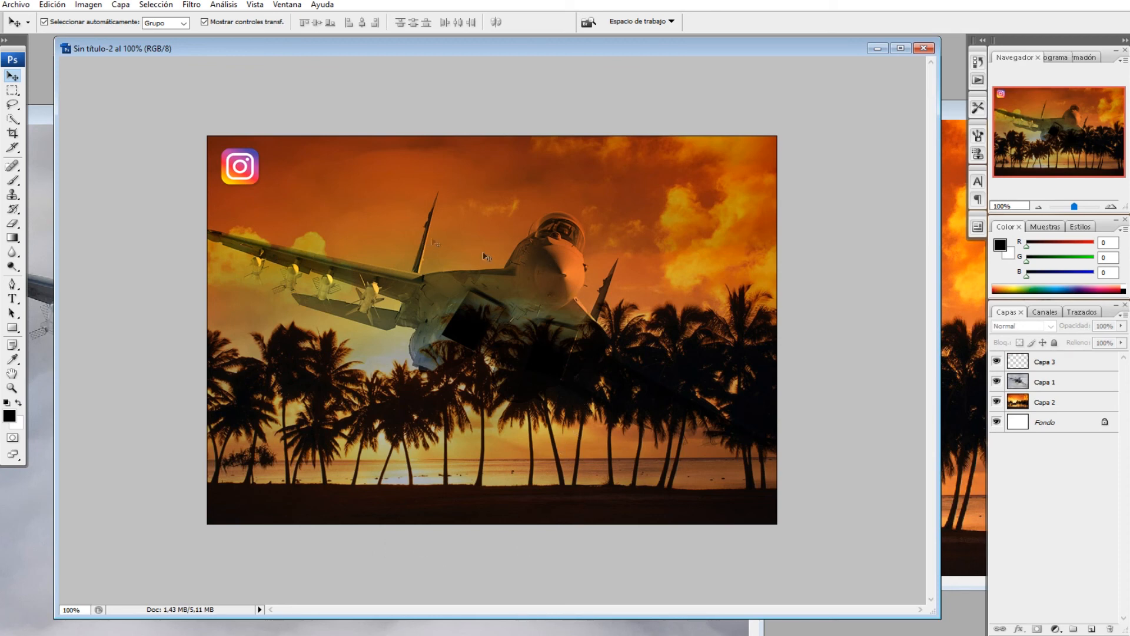
Try scaling the jet layer Capa 1 proportionally to 33% and placing it in the sky above the palms, and undo it
click(1032, 385)
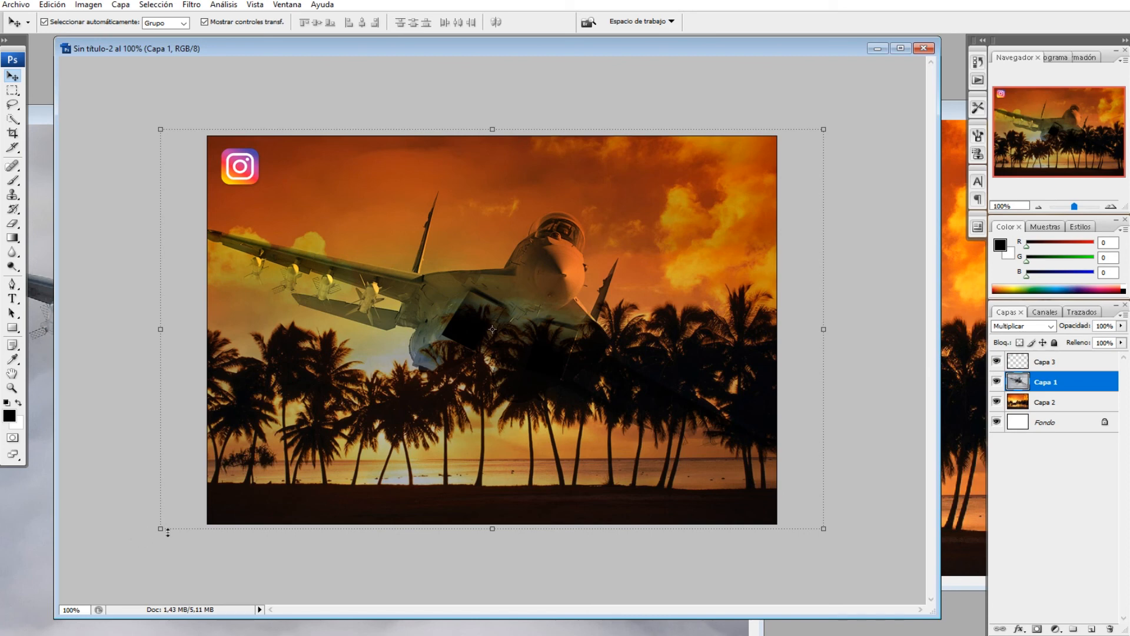
drag(160, 529, 421, 349)
click(246, 22)
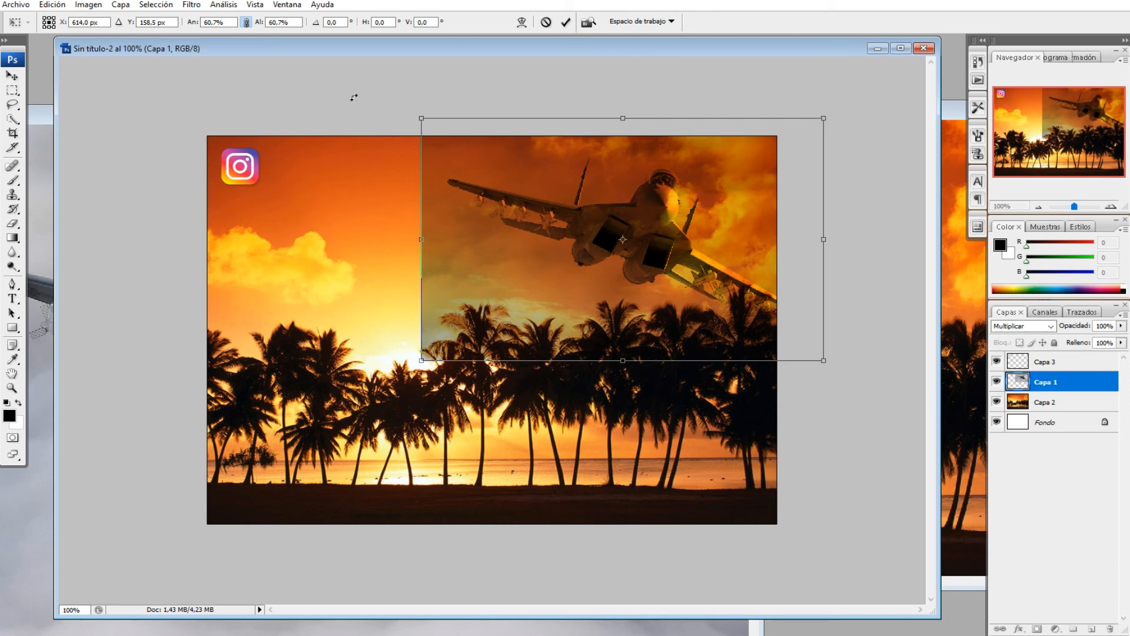
drag(827, 361, 642, 238)
drag(573, 176, 513, 222)
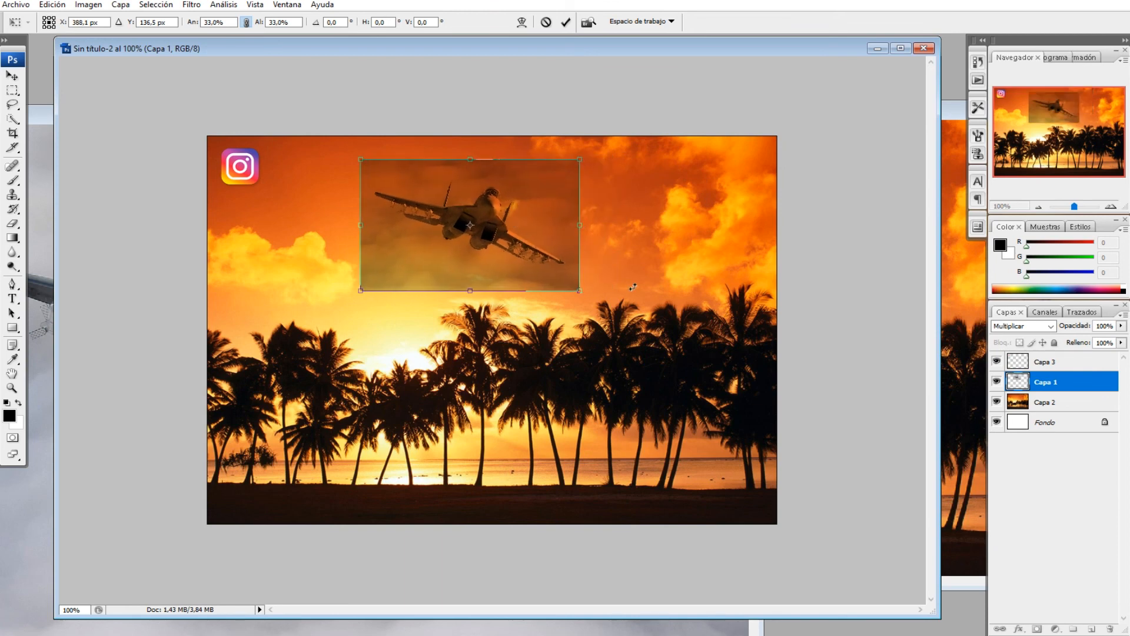
key(Return)
click(821, 301)
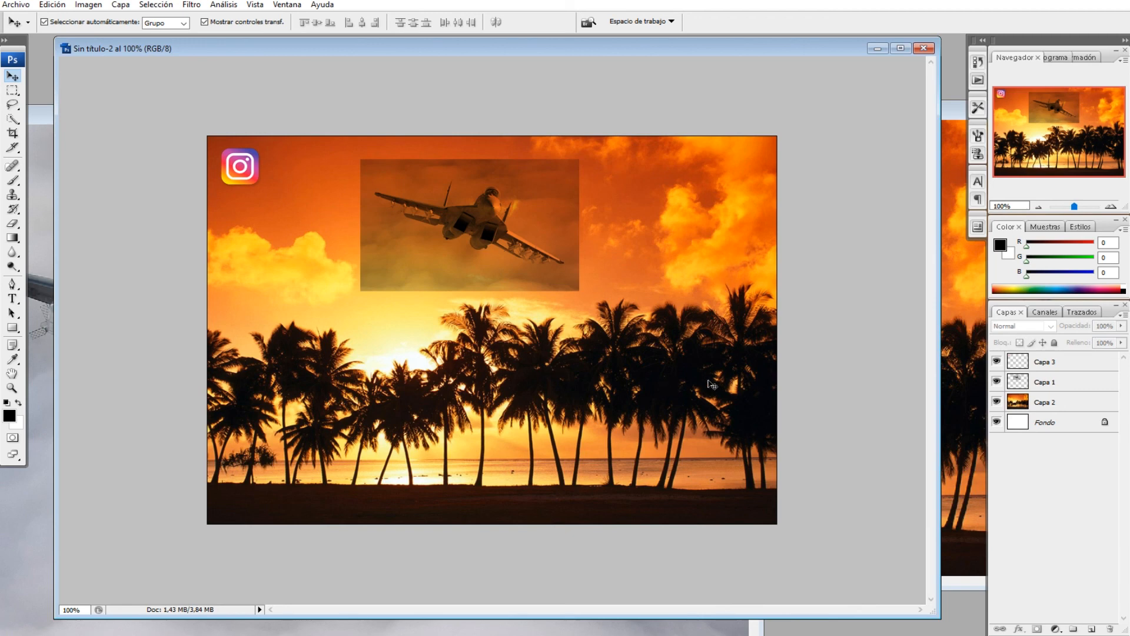
key(ctrl+z)
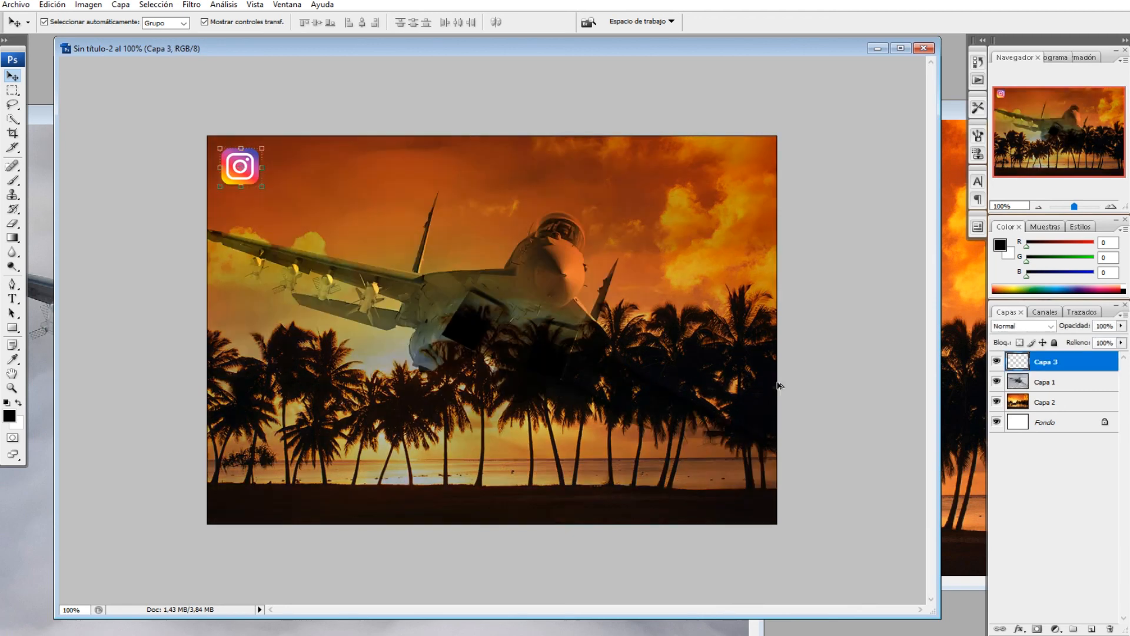
click(850, 369)
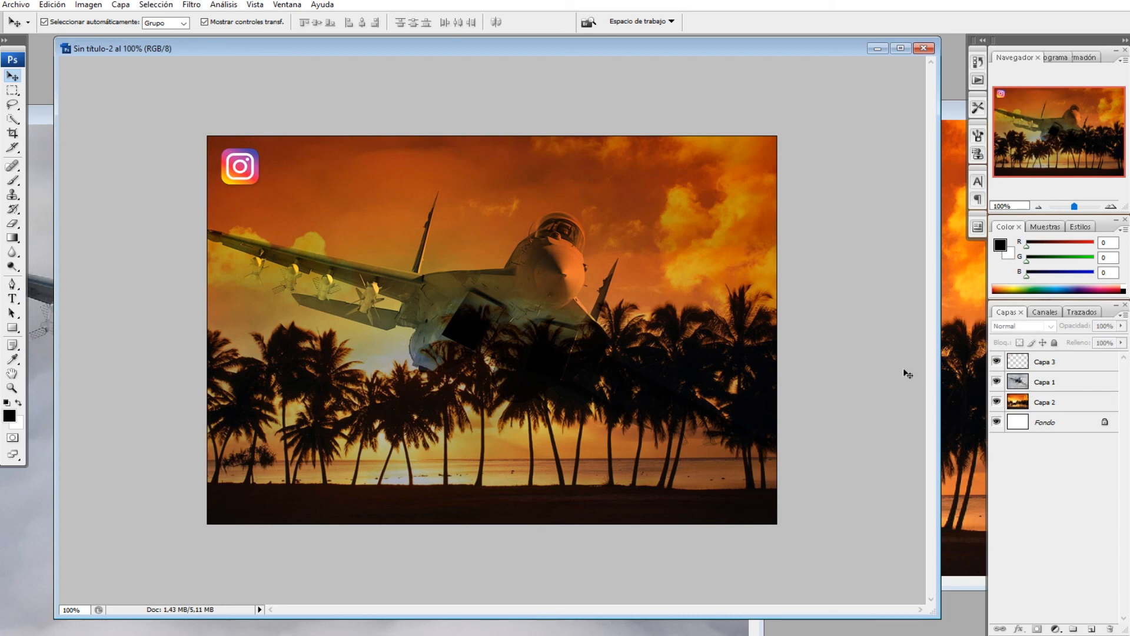
With the jet layer temporarily hidden, scale the palm sunset layer Capa 2 to about 74.6% by 71.7% and place it inside the canvas edges
click(997, 381)
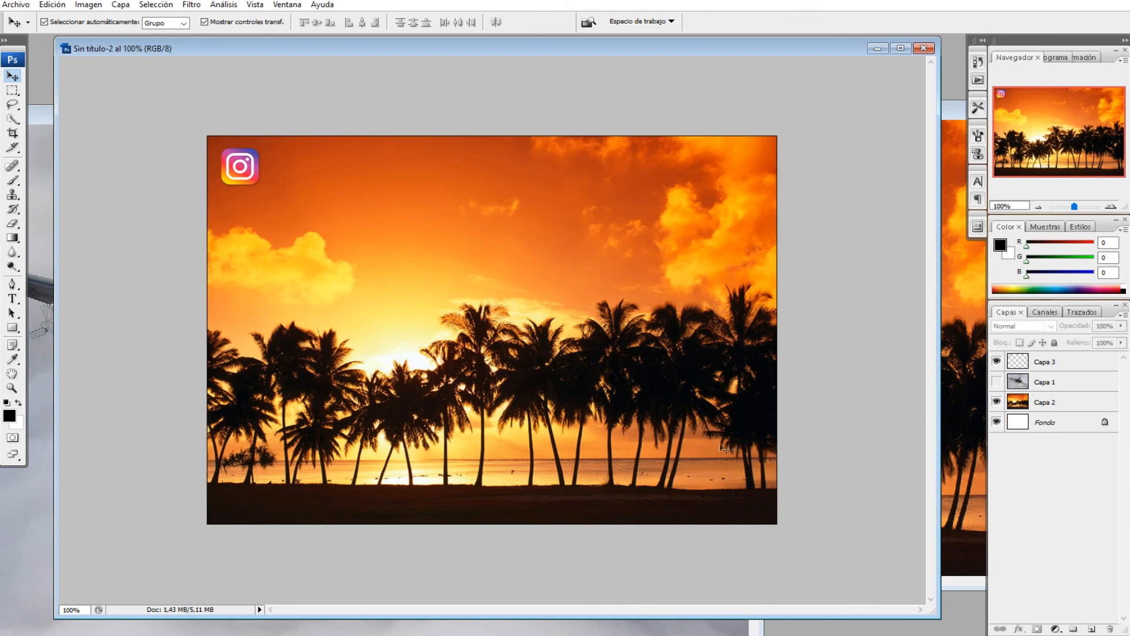
click(687, 435)
drag(825, 533, 656, 416)
drag(545, 306, 635, 386)
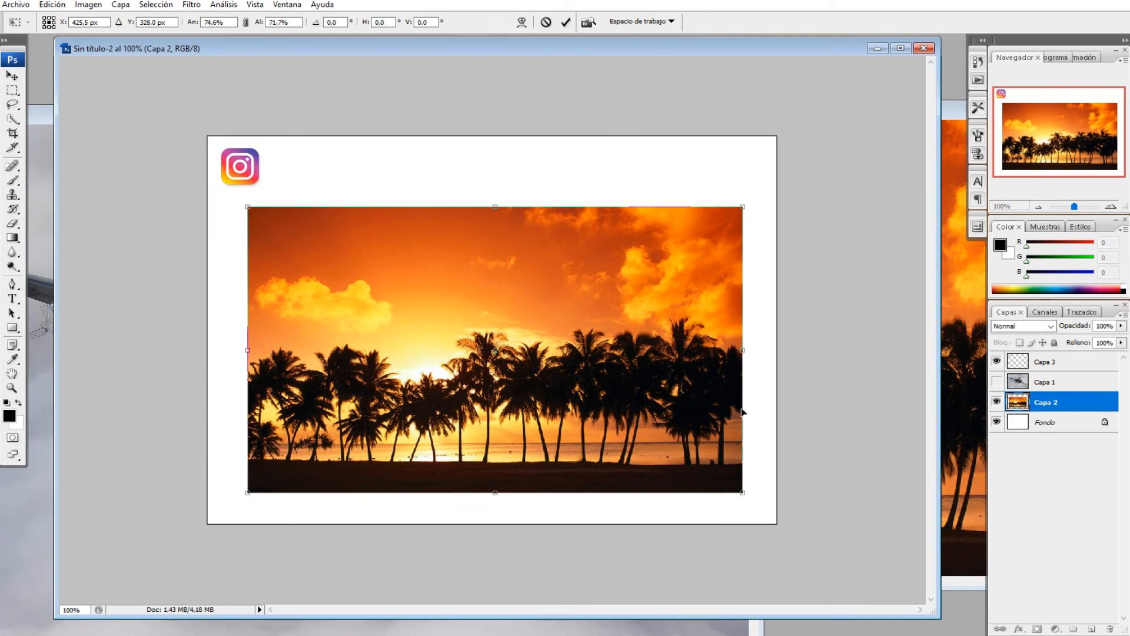
key(Return)
click(997, 381)
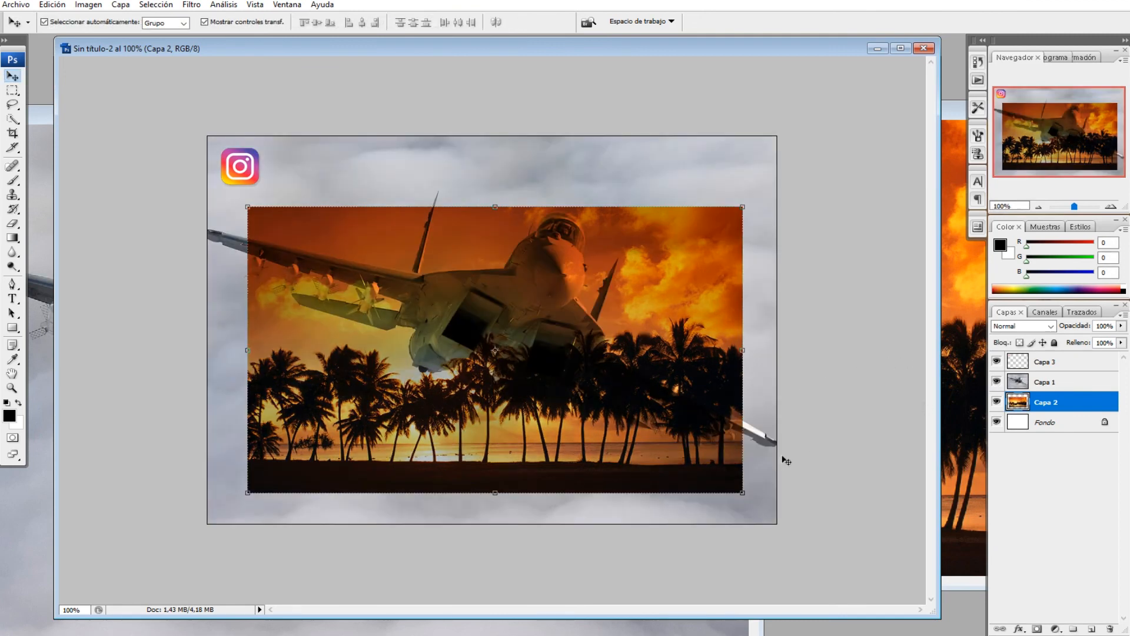
click(823, 425)
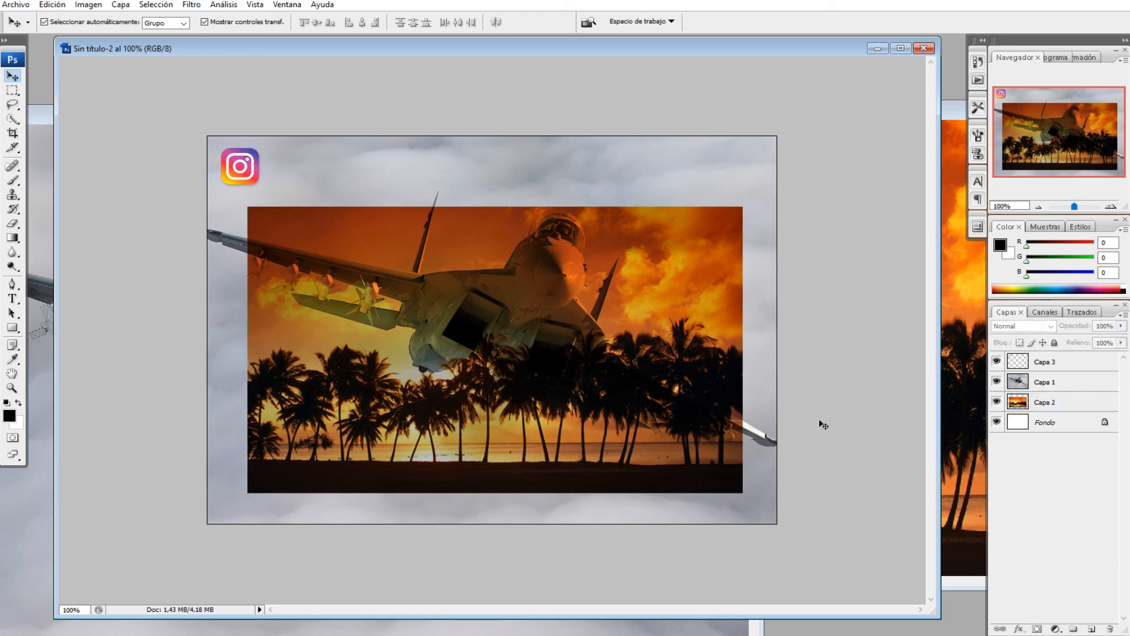